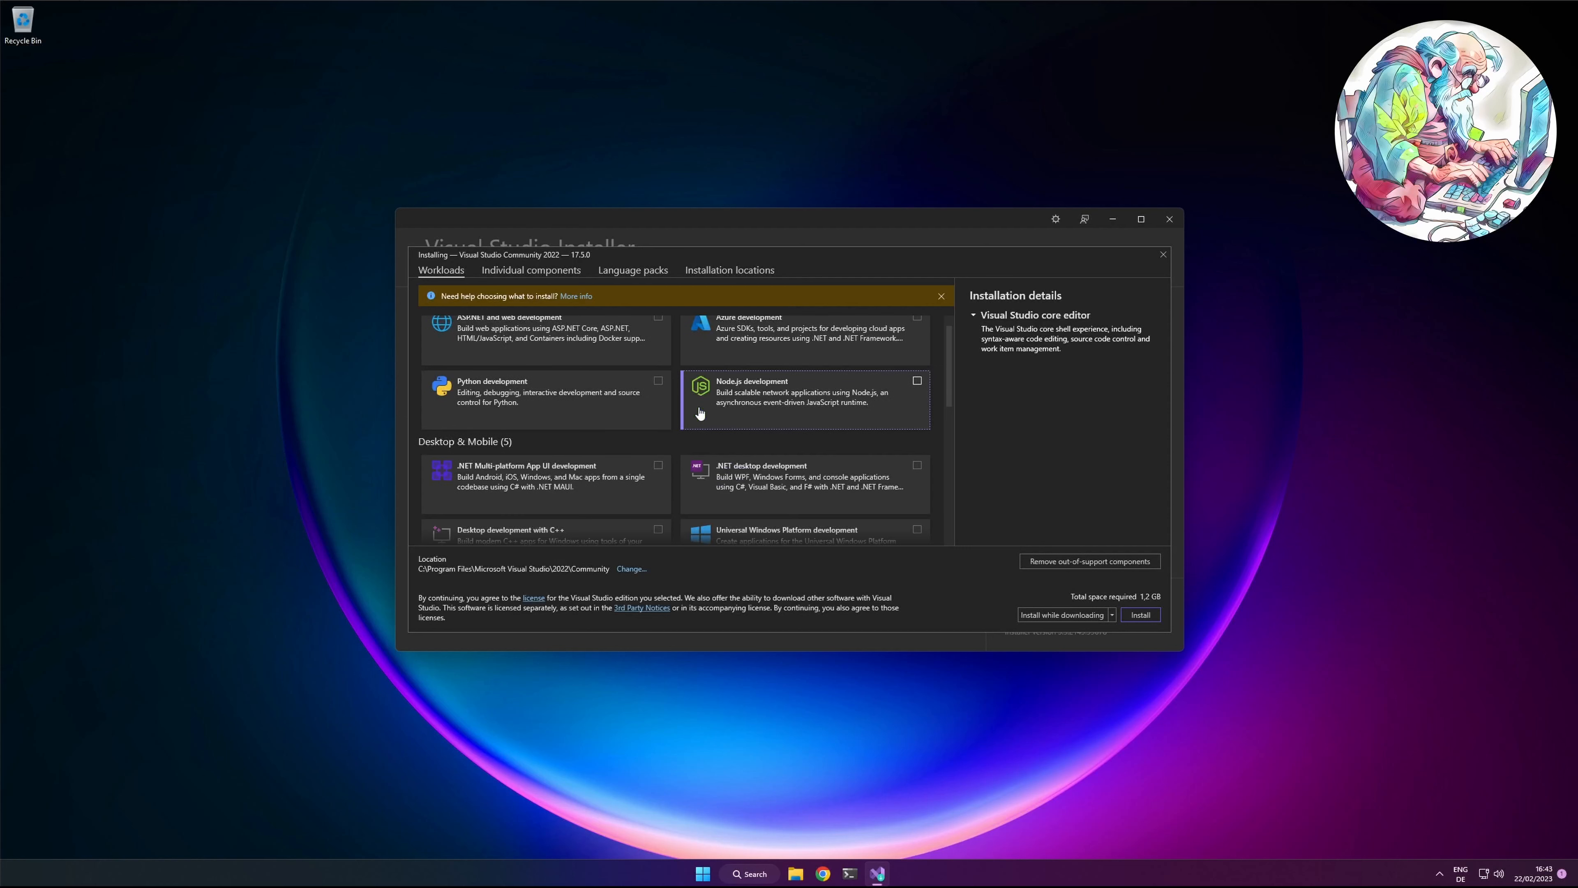
# Step: Select the .NET desktop development, Universal Windows Platform development and Desktop development with C++ workloads for installation
pyautogui.scroll(-2, 696, 416)
pyautogui.scroll(-1, 699, 413)
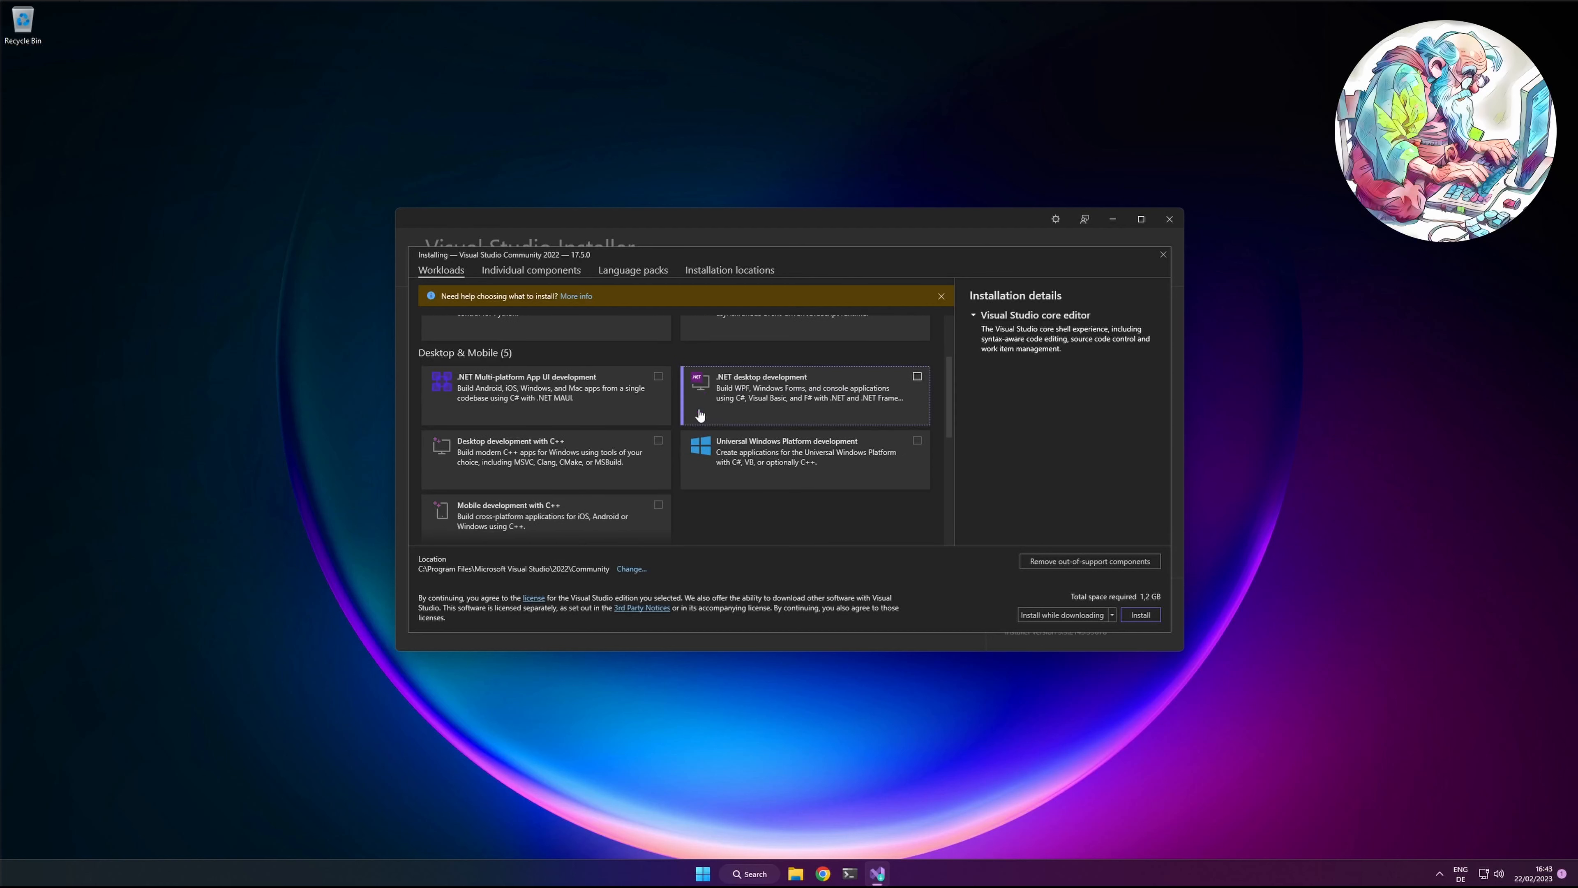
pyautogui.click(770, 396)
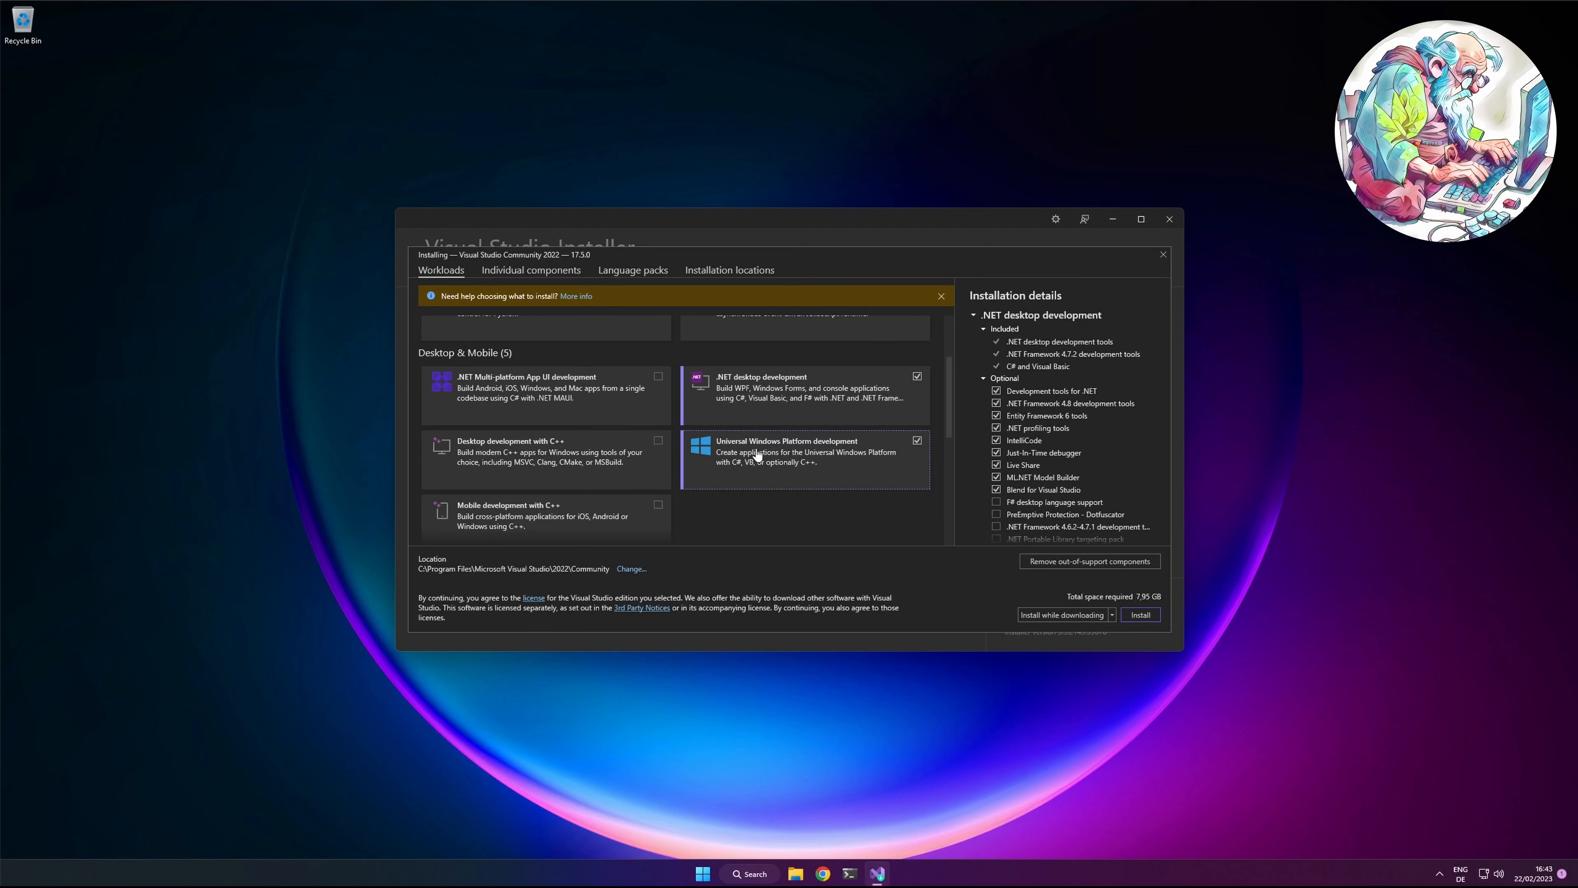
pyautogui.click(758, 453)
pyautogui.click(545, 460)
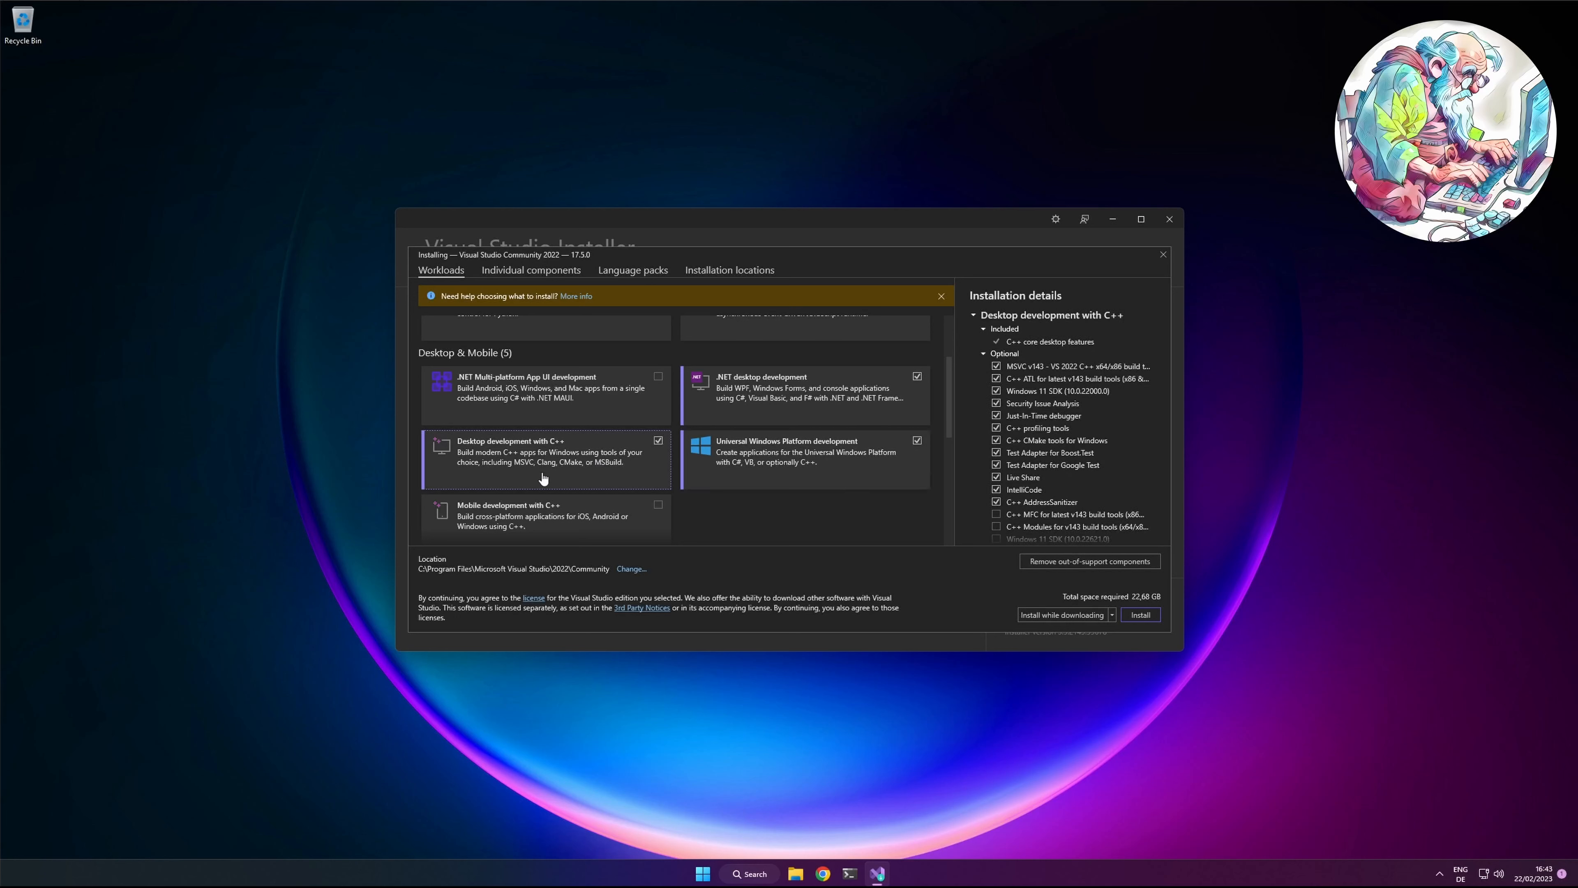
# Step: Add the Game development with C++ workload including the optional Unreal Engine installer, plus Linux and embedded development with C++
pyautogui.scroll(-1, 757, 504)
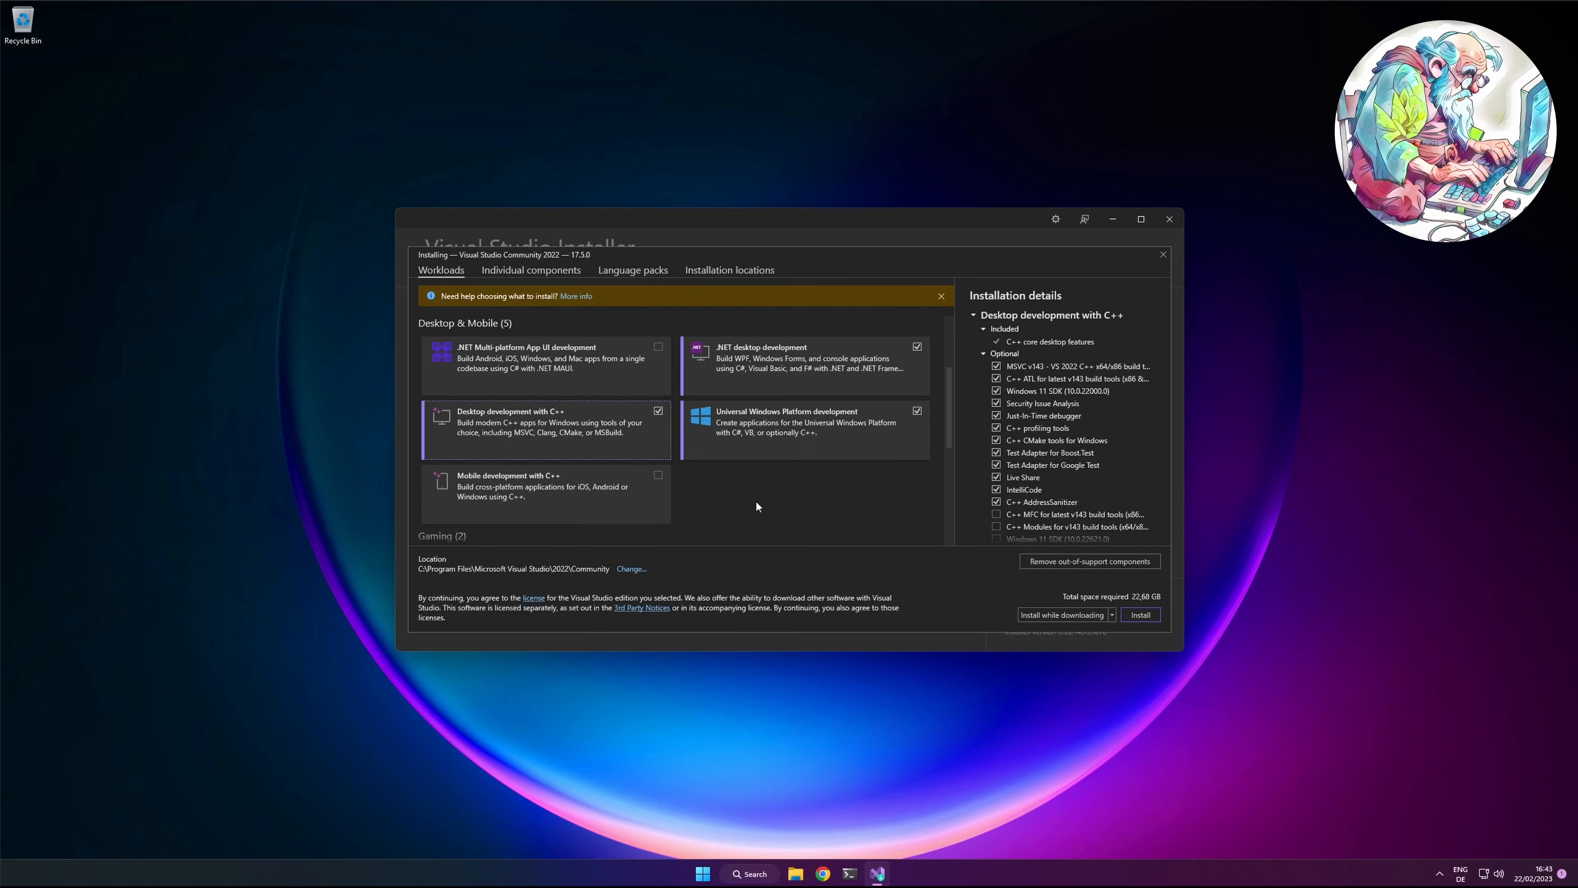
pyautogui.scroll(-3, 757, 506)
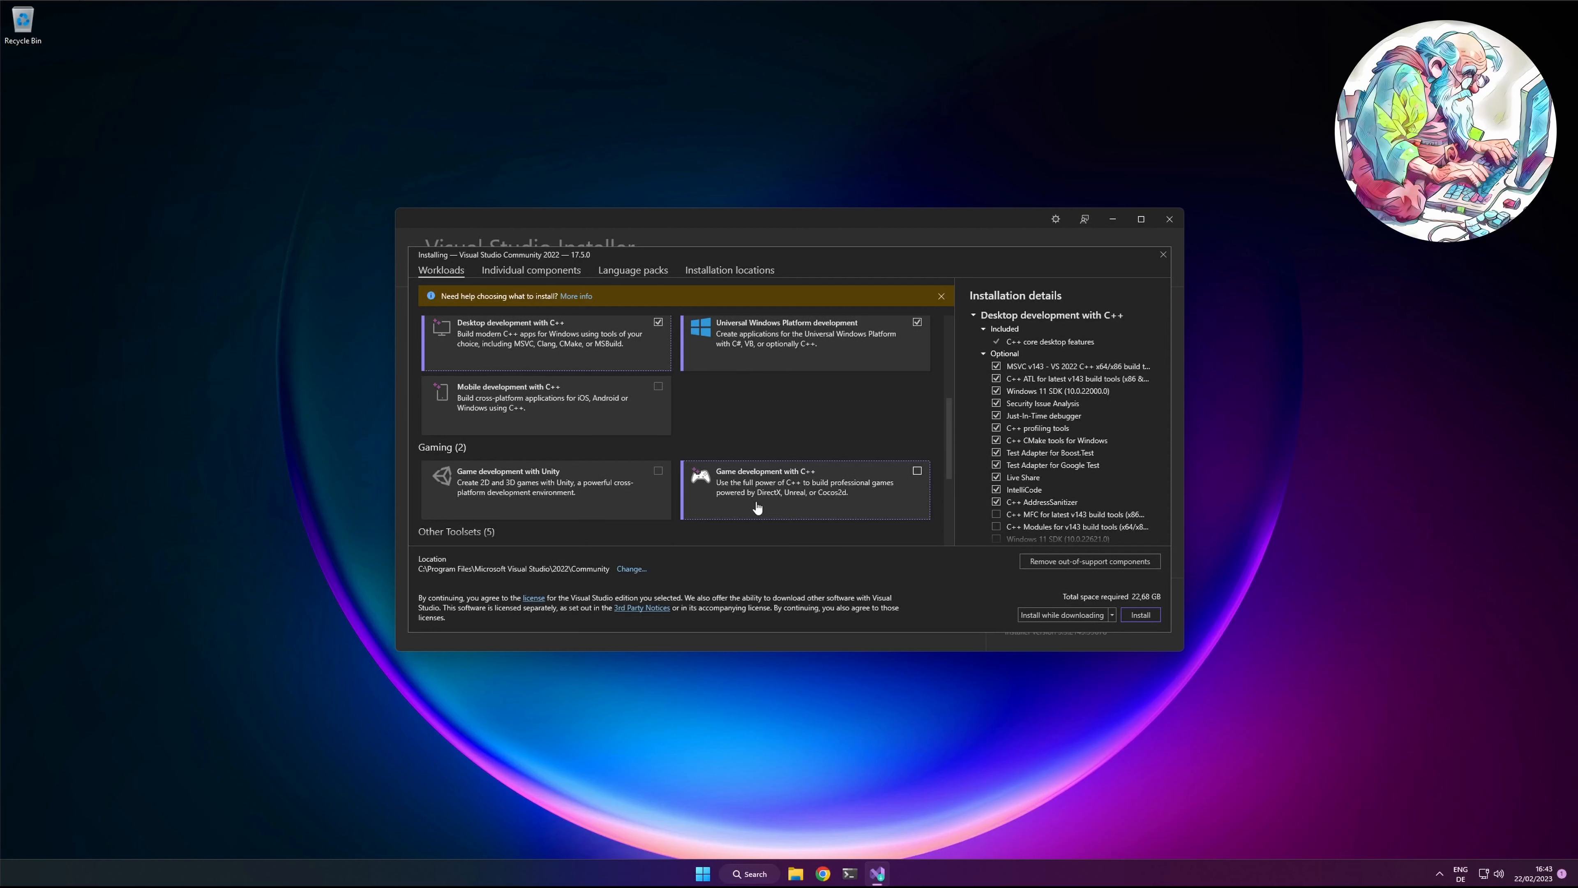
pyautogui.scroll(-2, 756, 505)
pyautogui.click(795, 426)
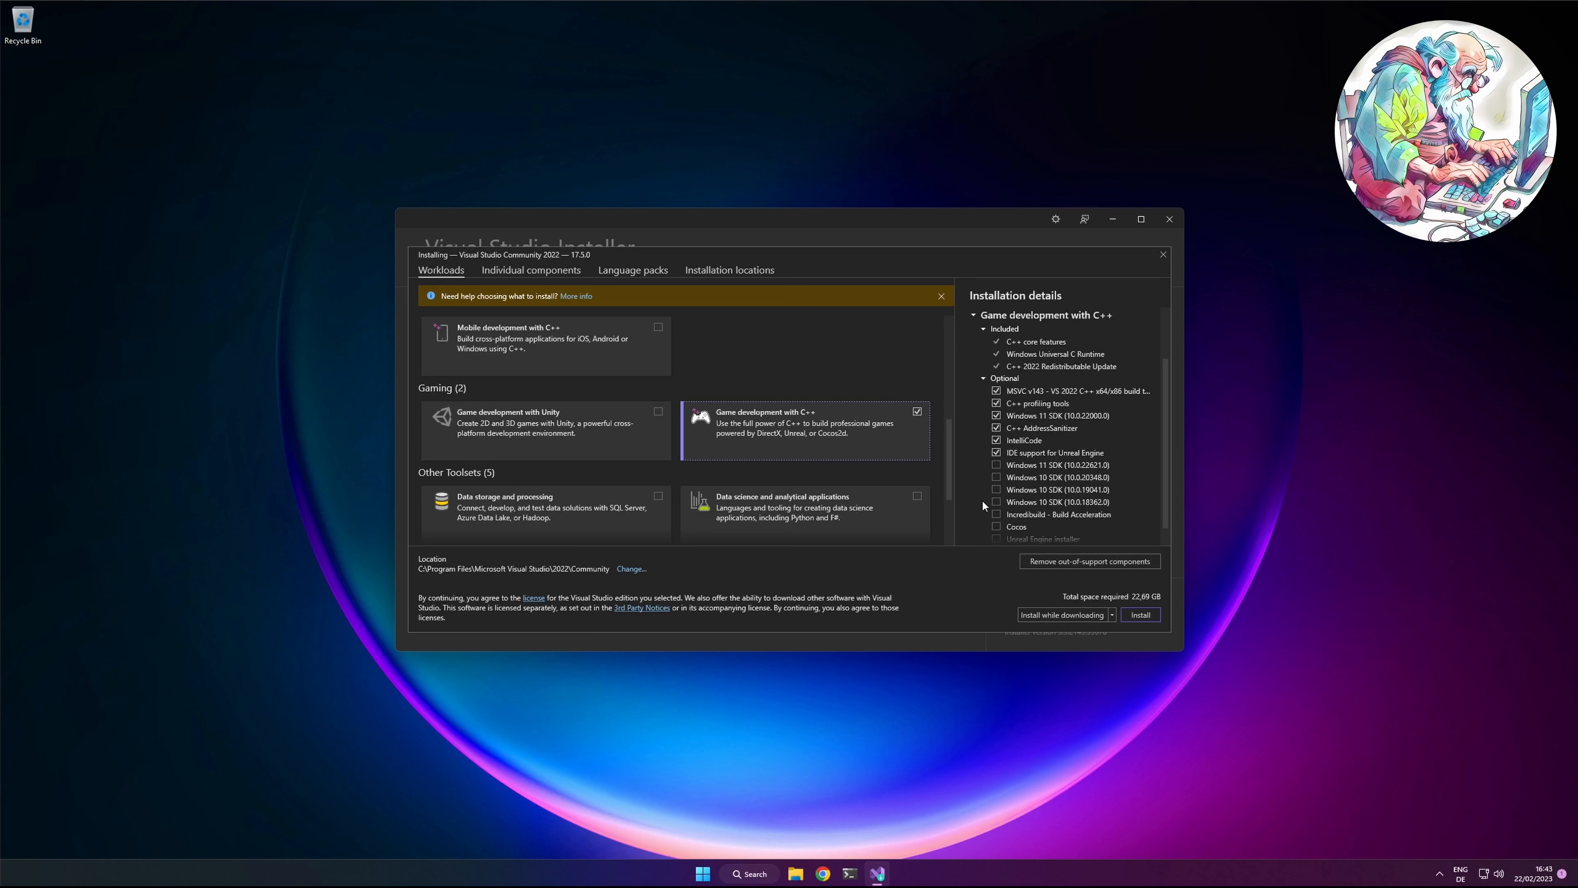
pyautogui.scroll(-1, 1011, 500)
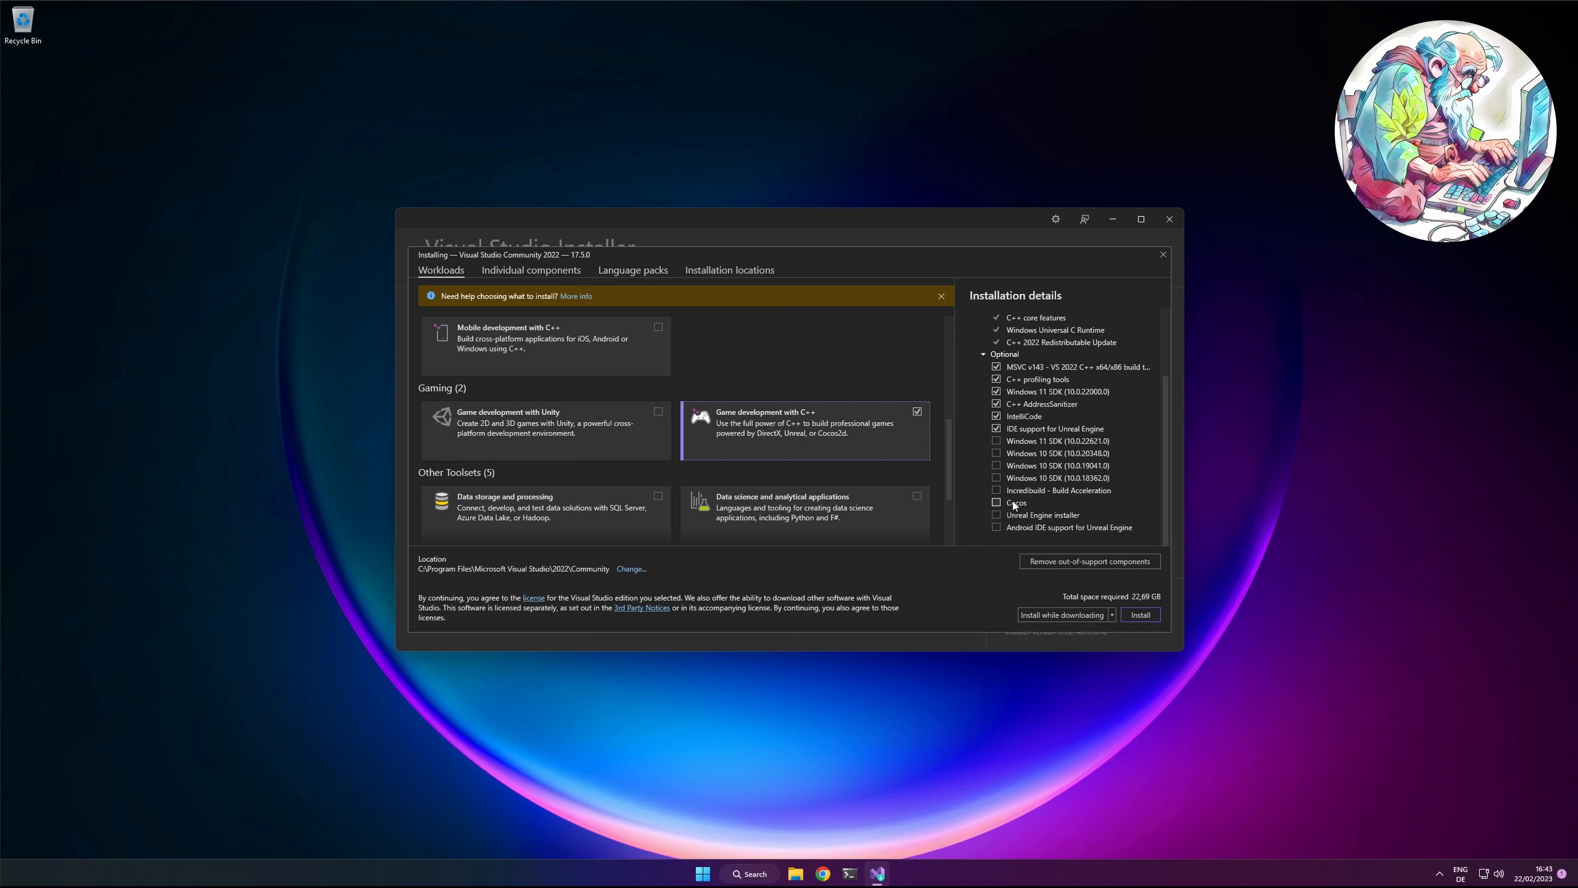
pyautogui.click(995, 515)
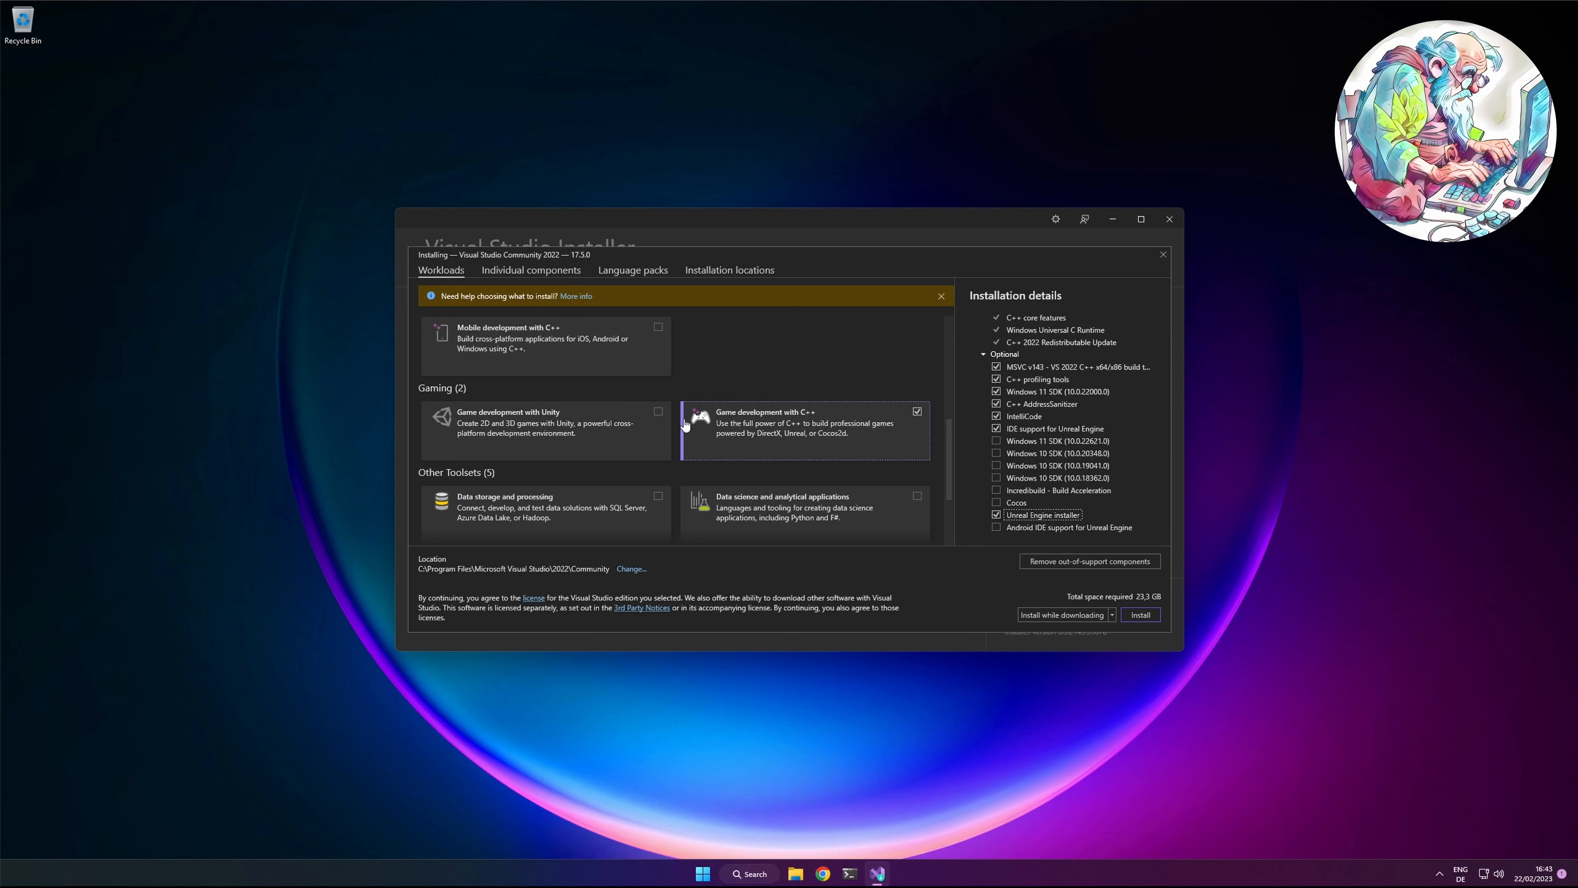
pyautogui.scroll(-3, 745, 433)
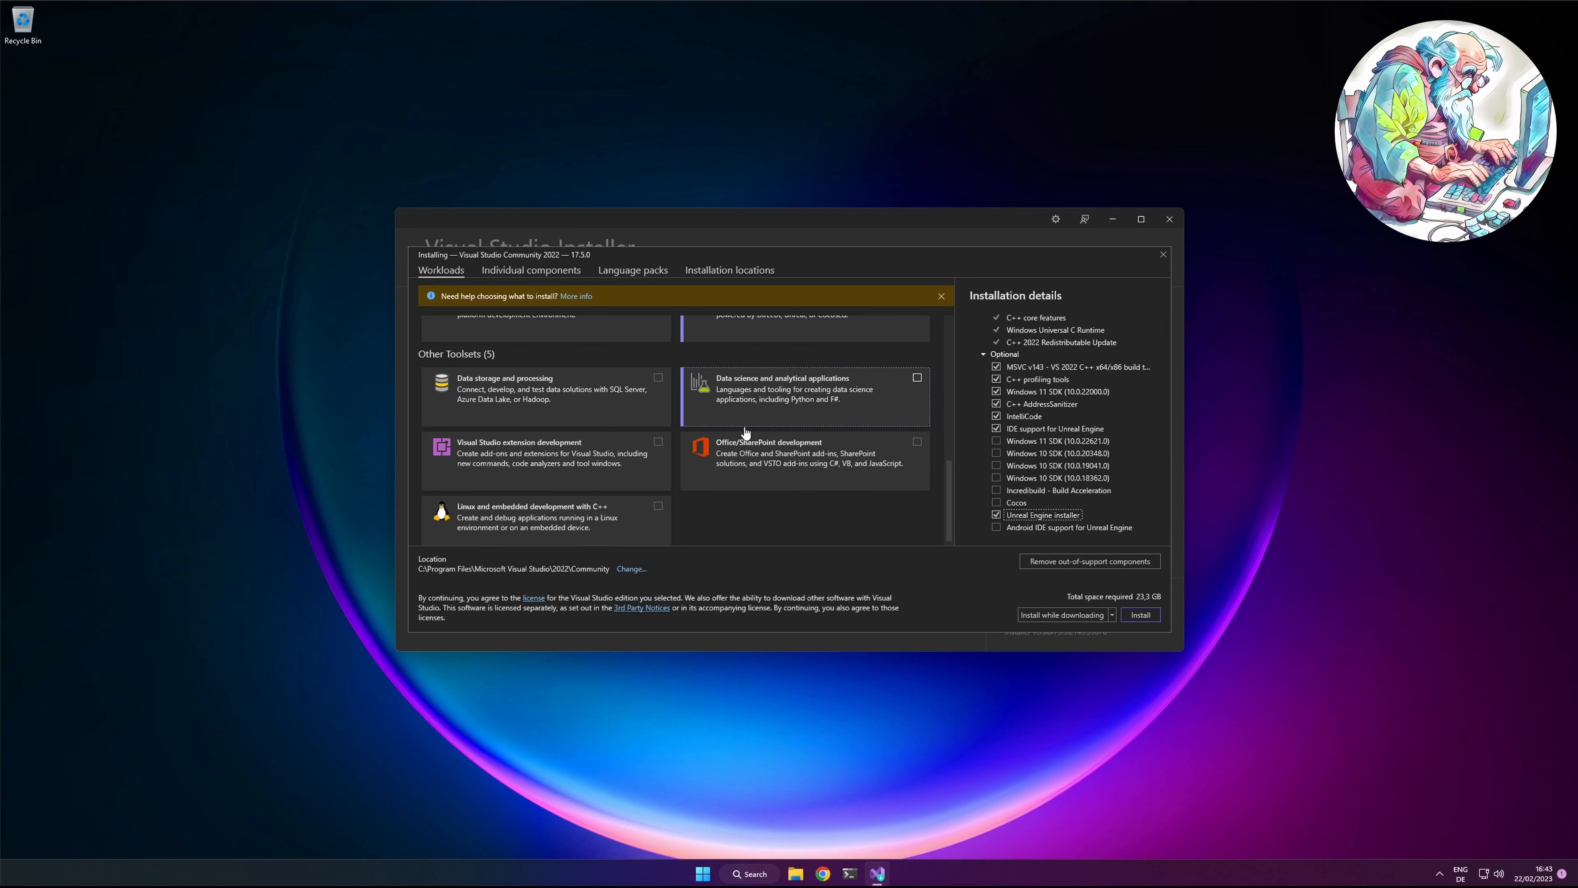
pyautogui.click(563, 497)
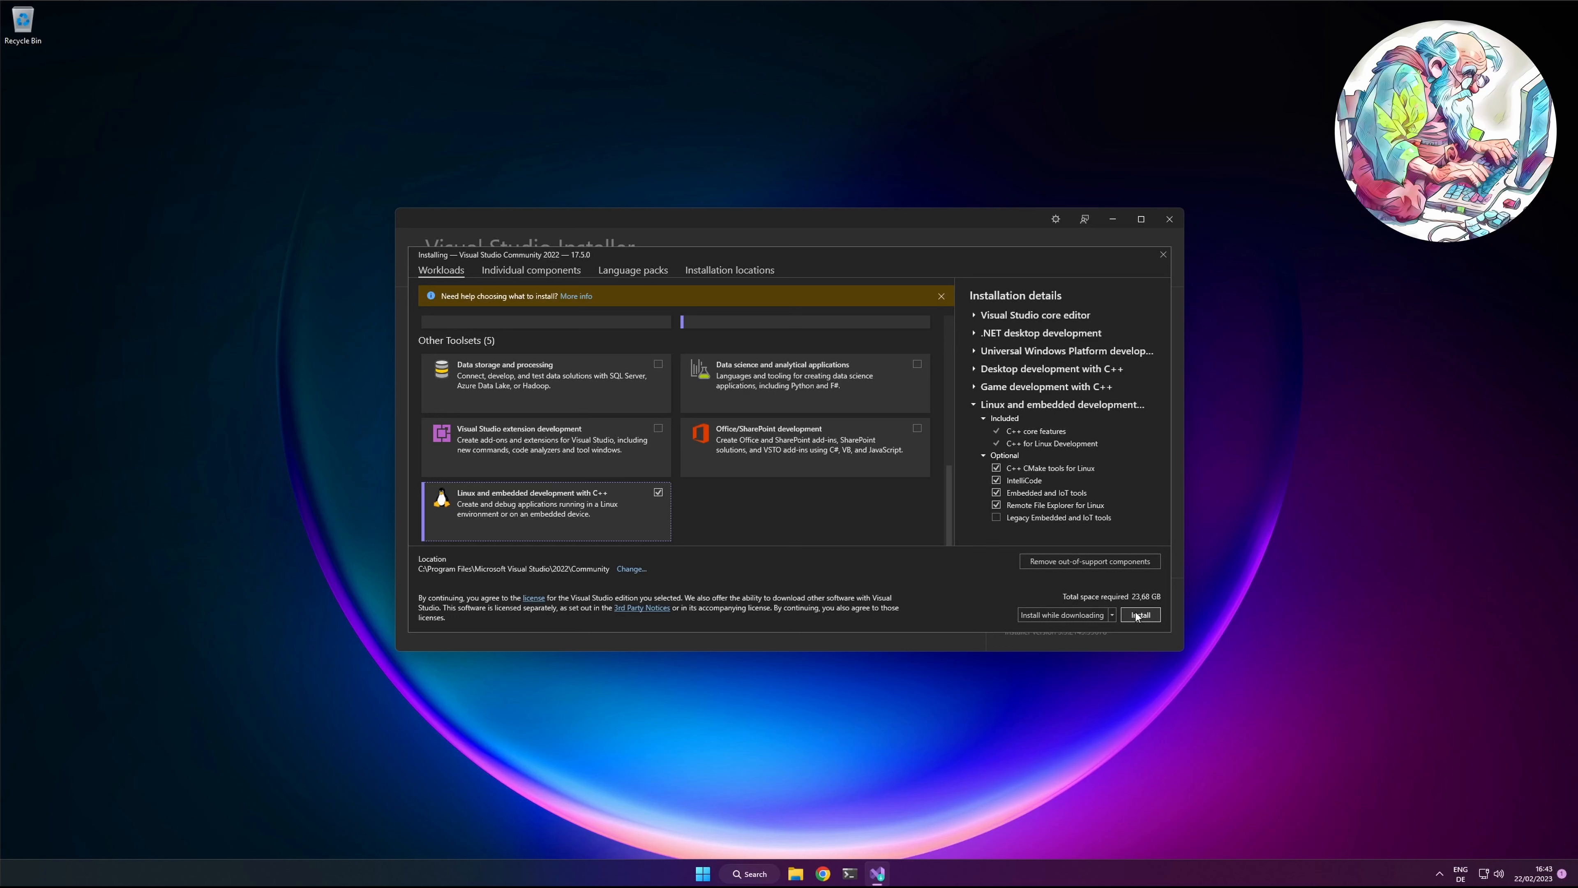
# Step: Review the language packs and installation locations, and start installing Visual Studio Community 2022
pyautogui.click(633, 271)
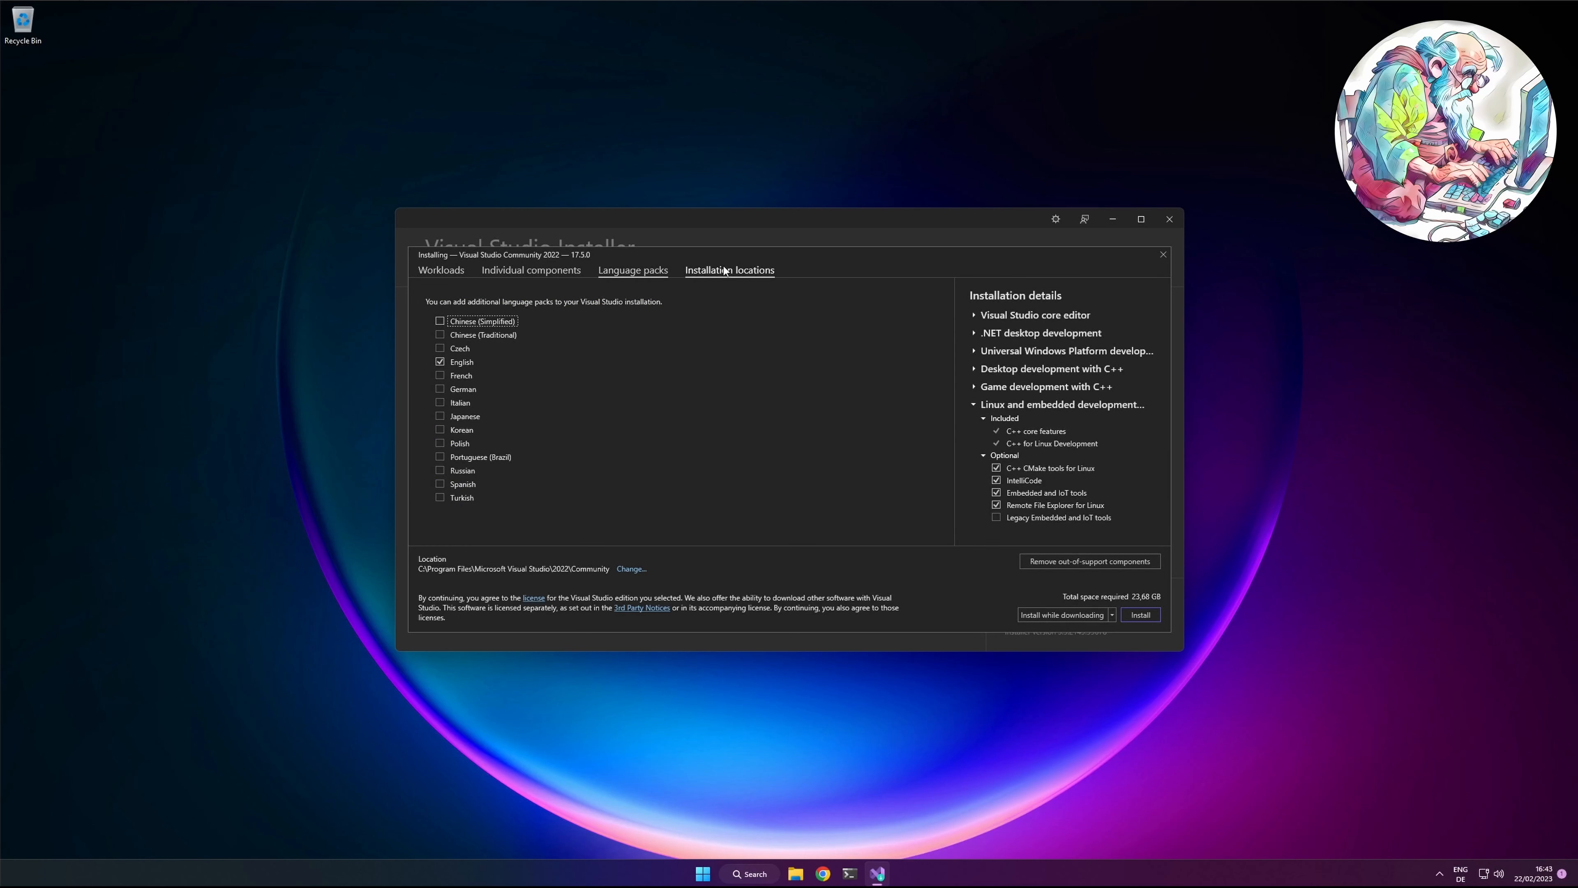
pyautogui.click(736, 272)
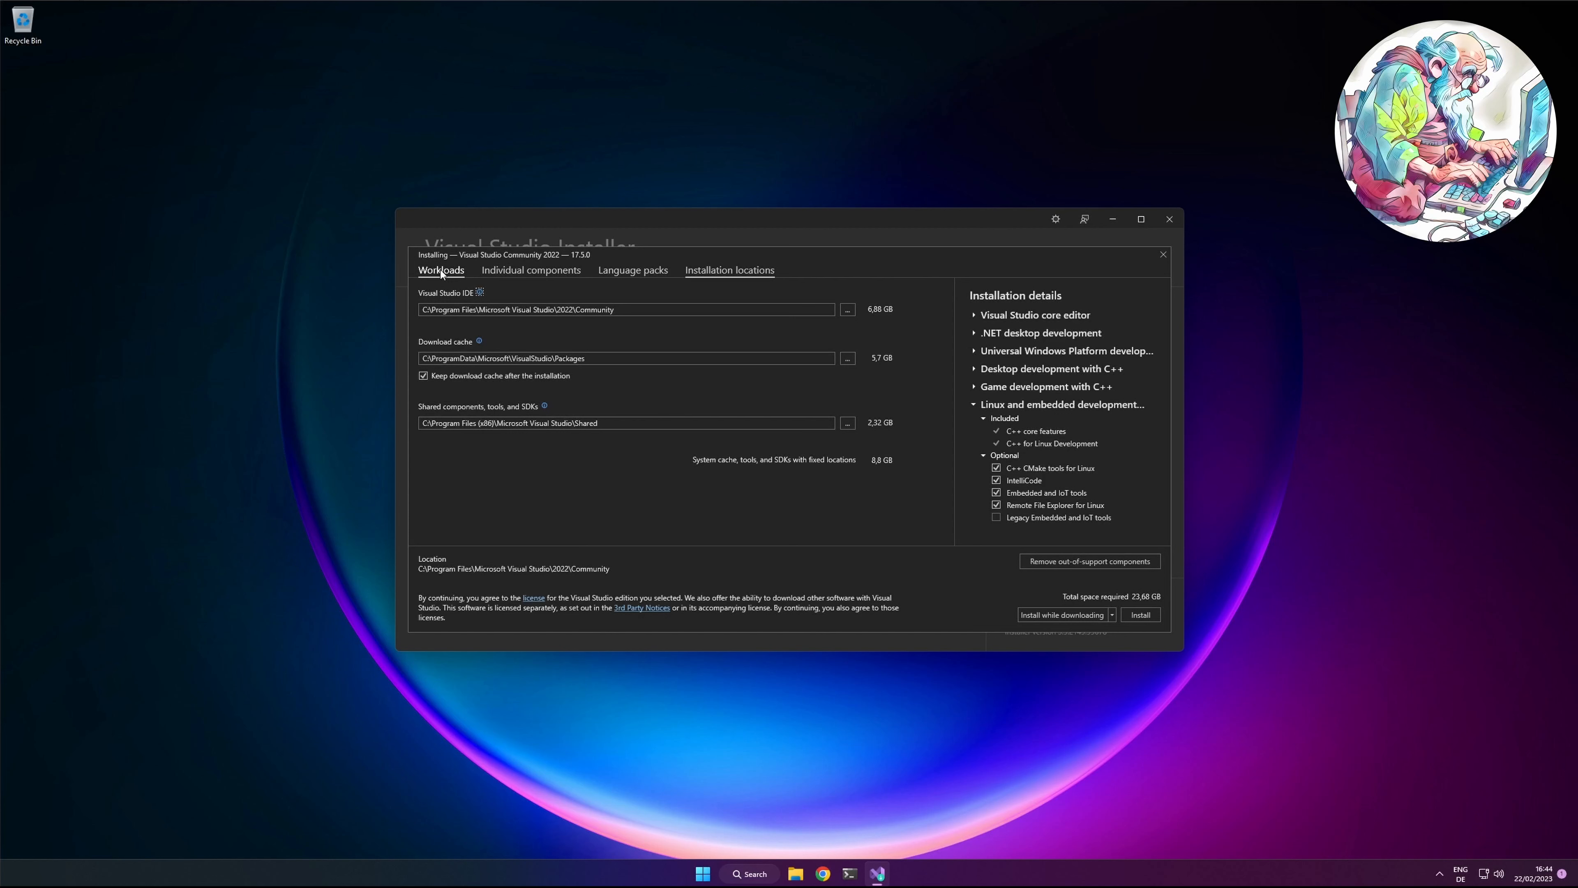
pyautogui.click(1141, 615)
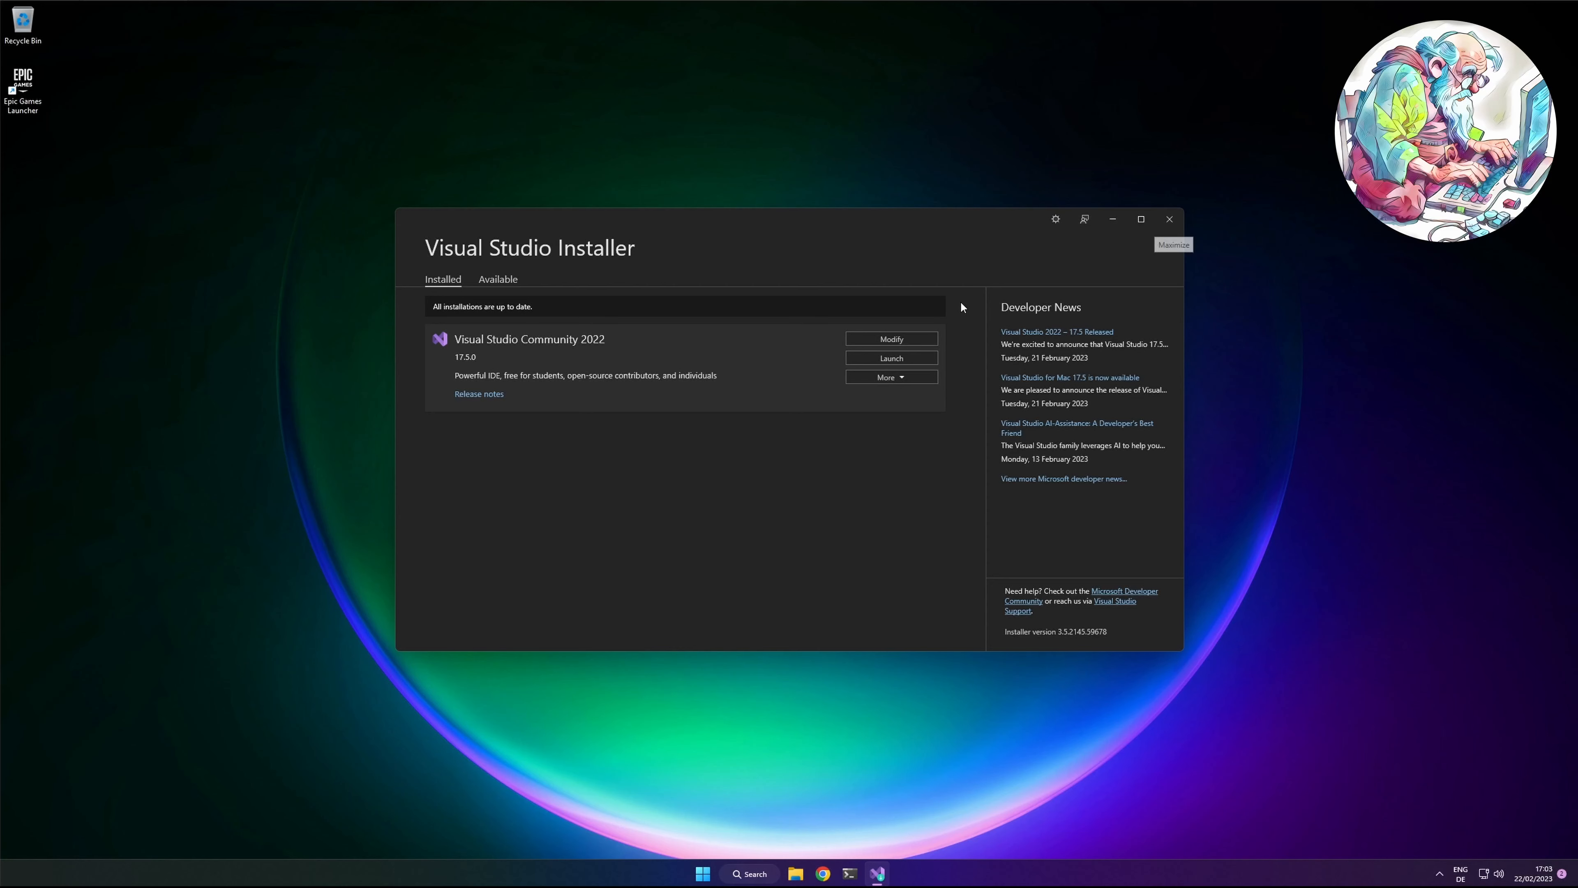
# Step: Launch Visual Studio Community 2022 without signing in, continue without code, and close the IDE
pyautogui.click(886, 359)
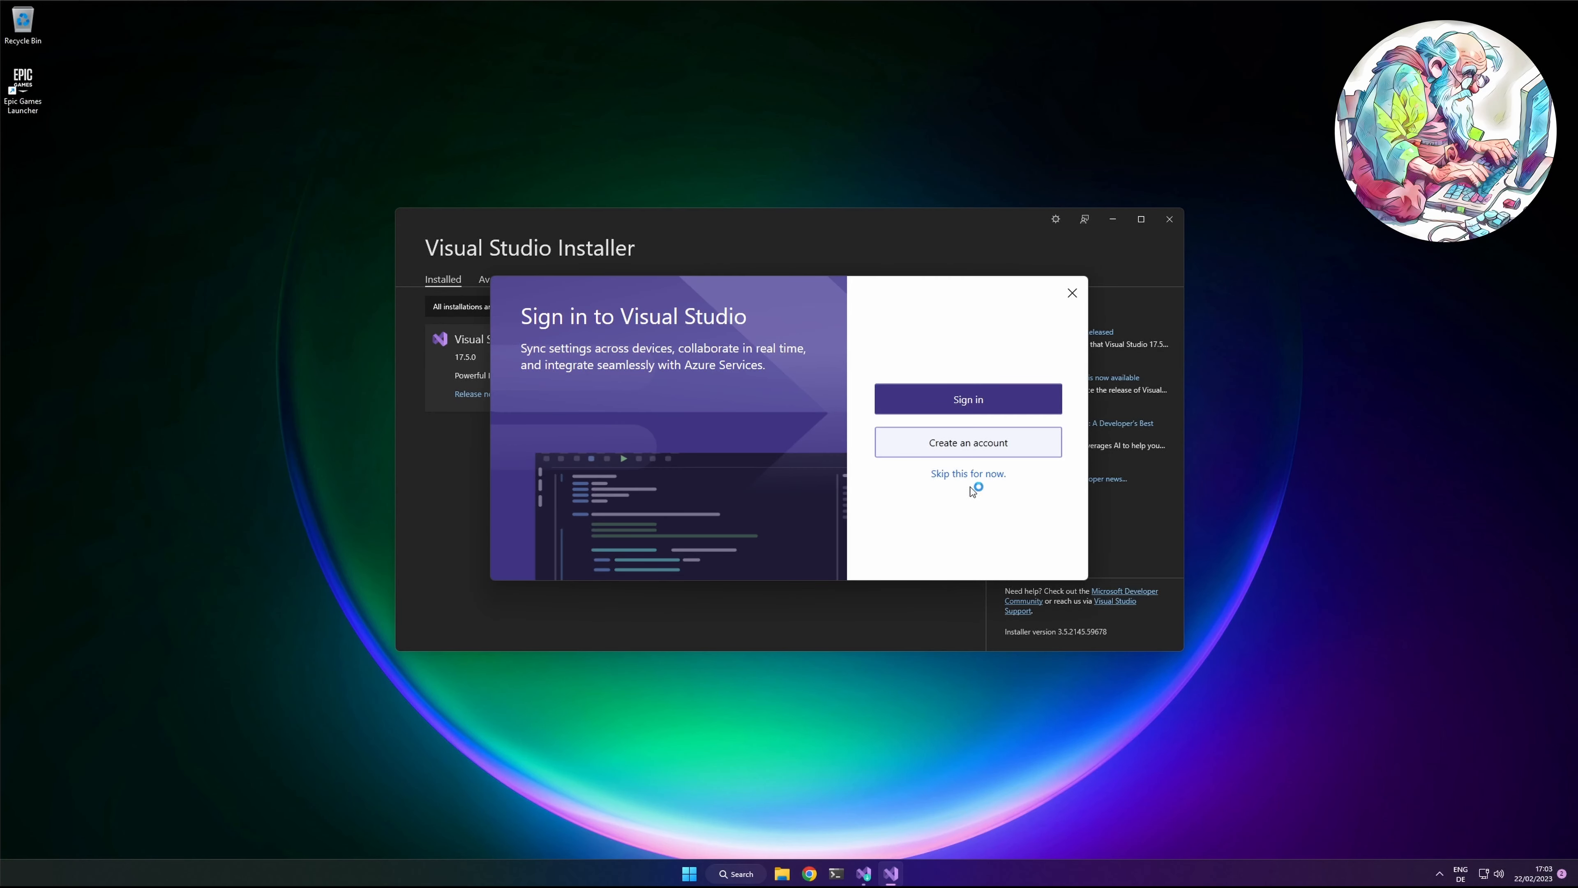
pyautogui.click(963, 477)
pyautogui.click(981, 530)
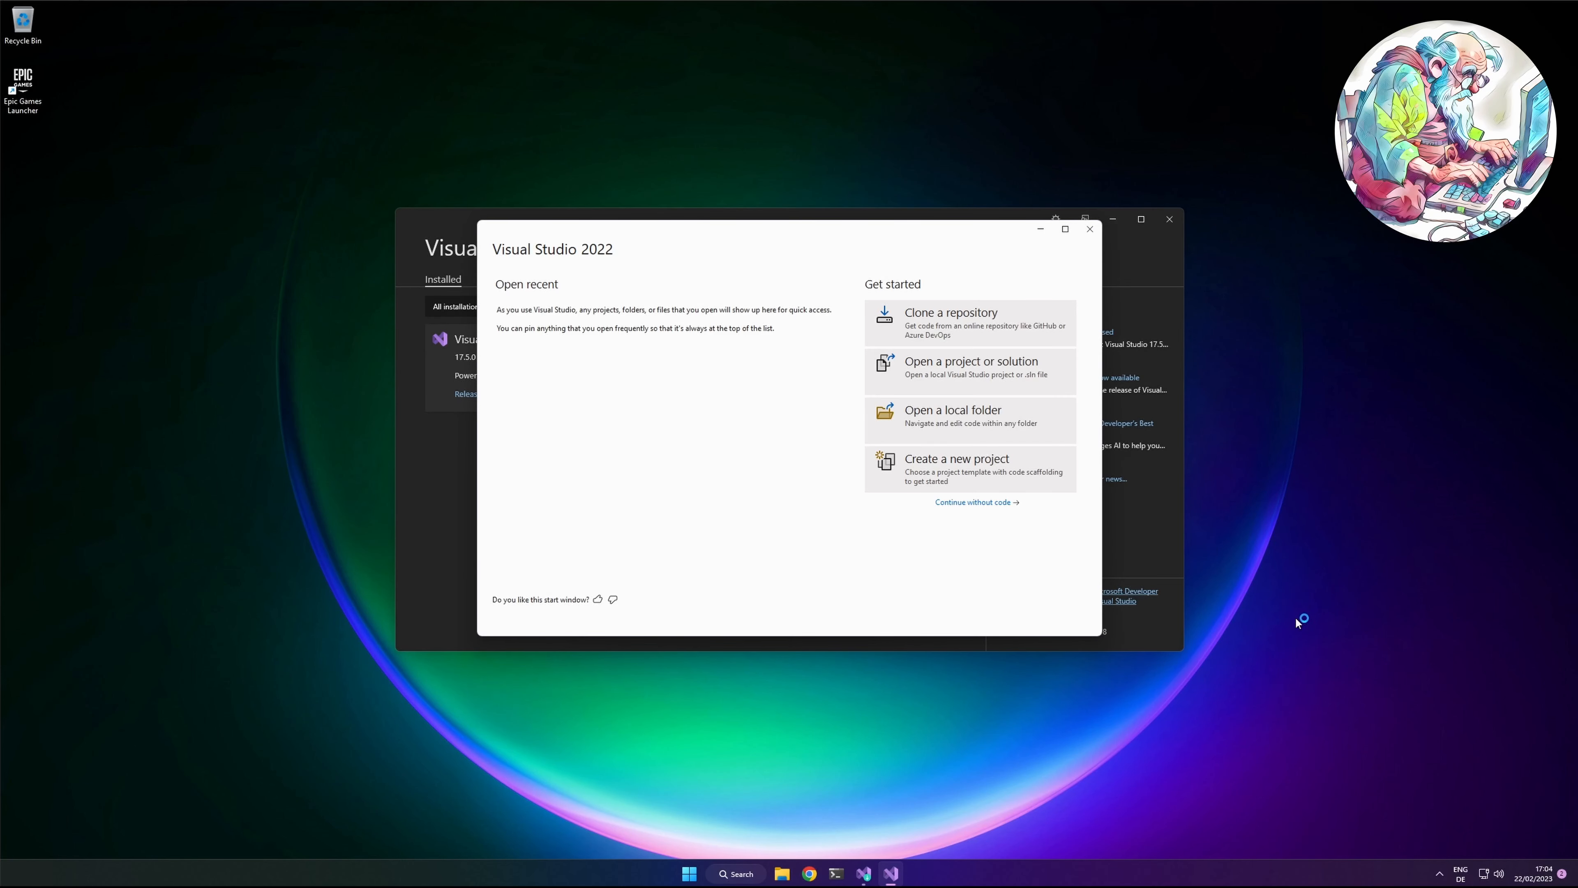
pyautogui.click(959, 501)
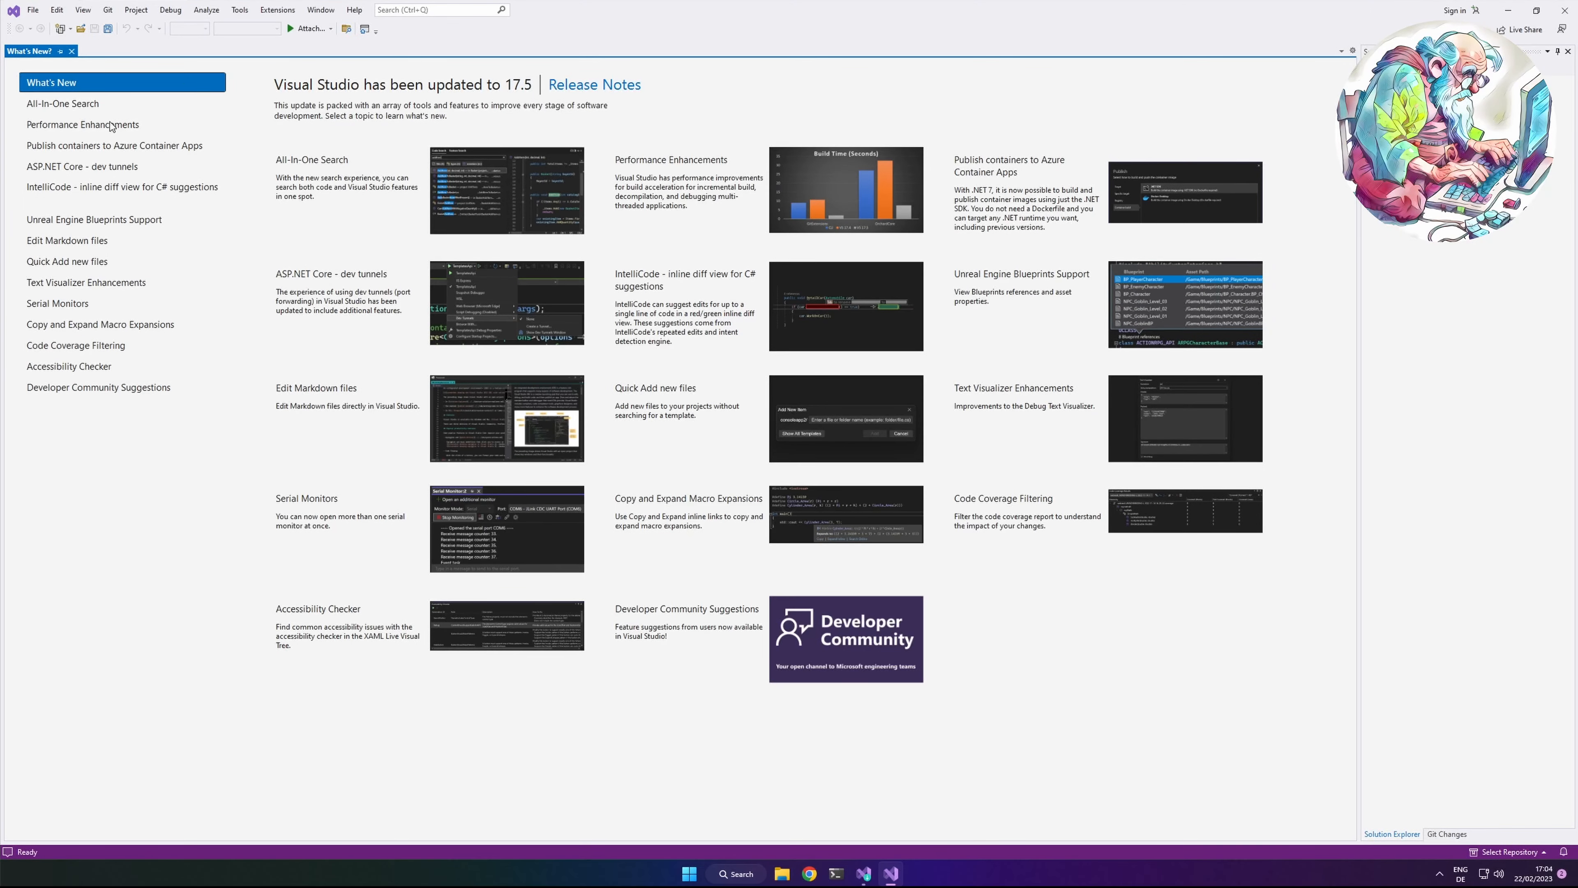
pyautogui.click(1564, 11)
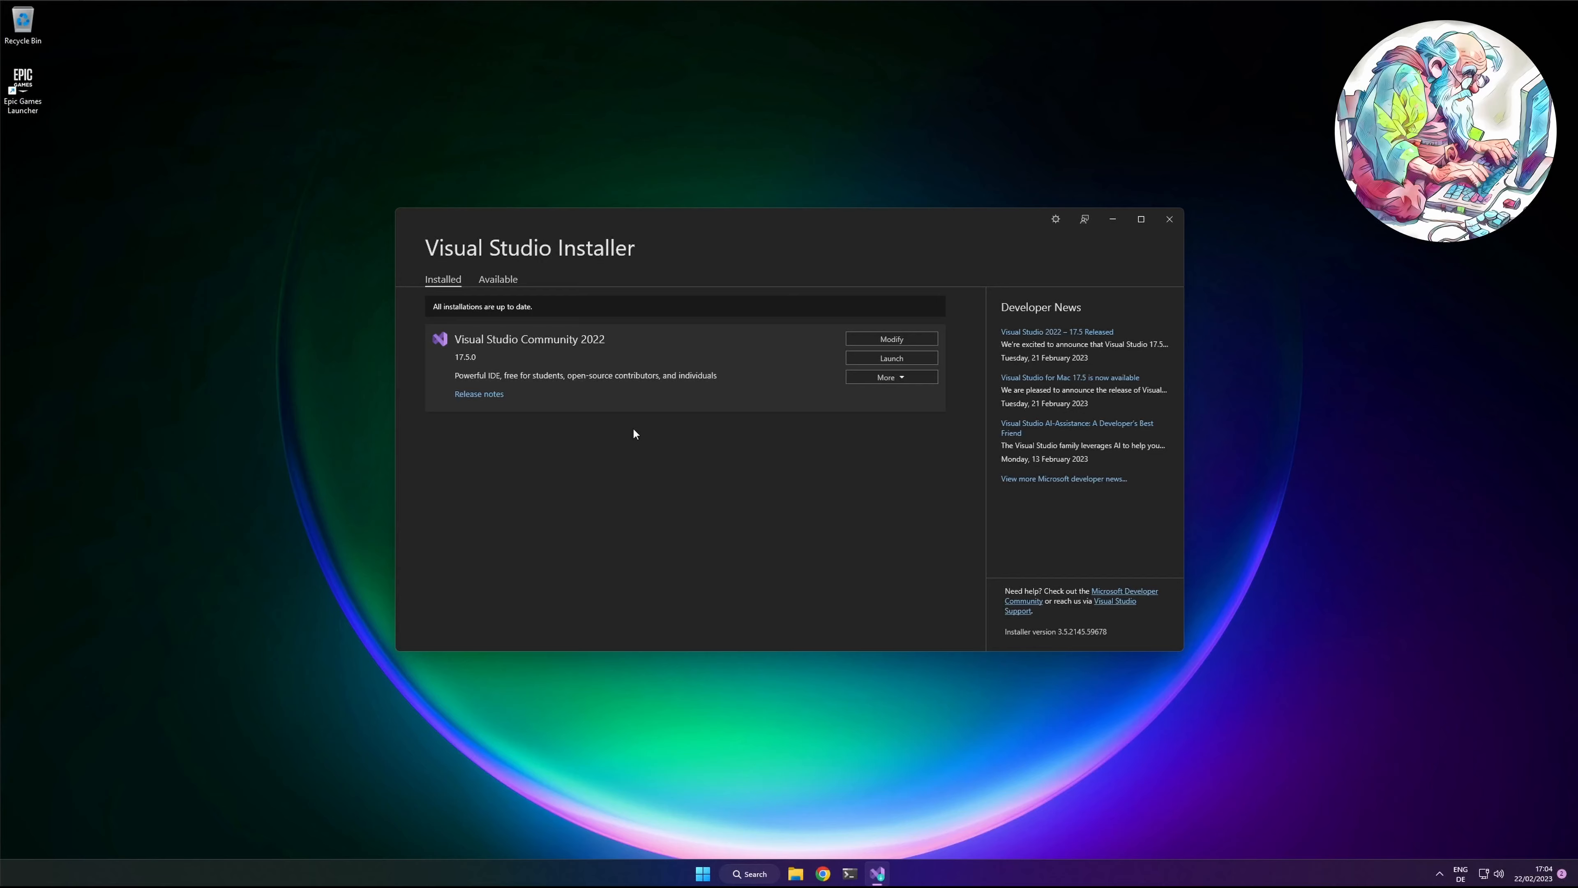
# Step: Switch to the Epic Games Launcher, sign in with a Google account through the browser, and close the leftover download page
pyautogui.click(798, 874)
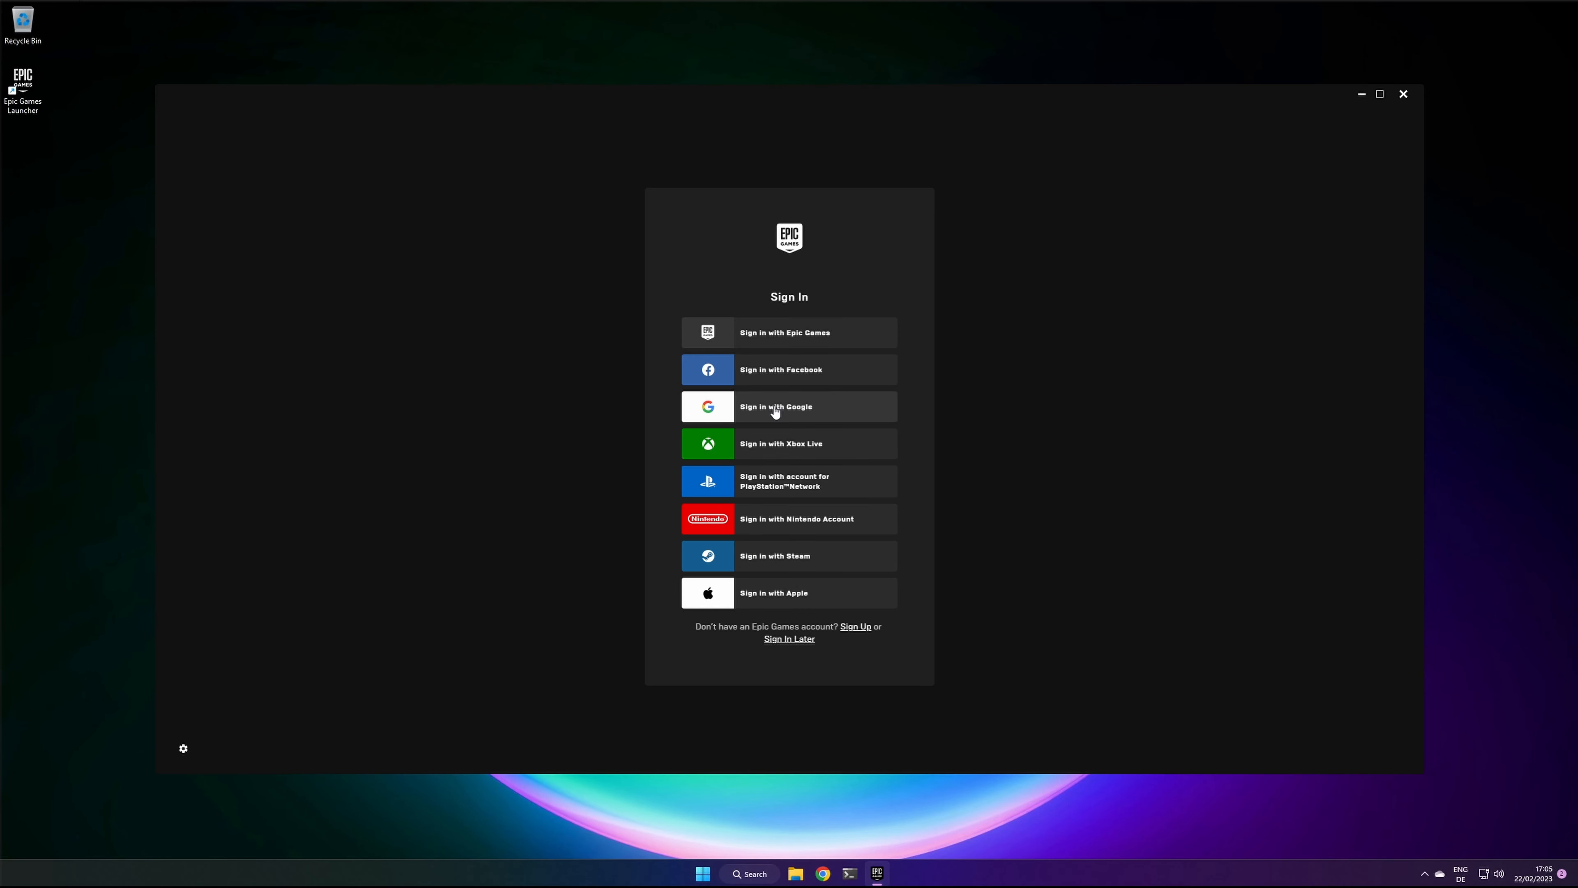
pyautogui.click(775, 407)
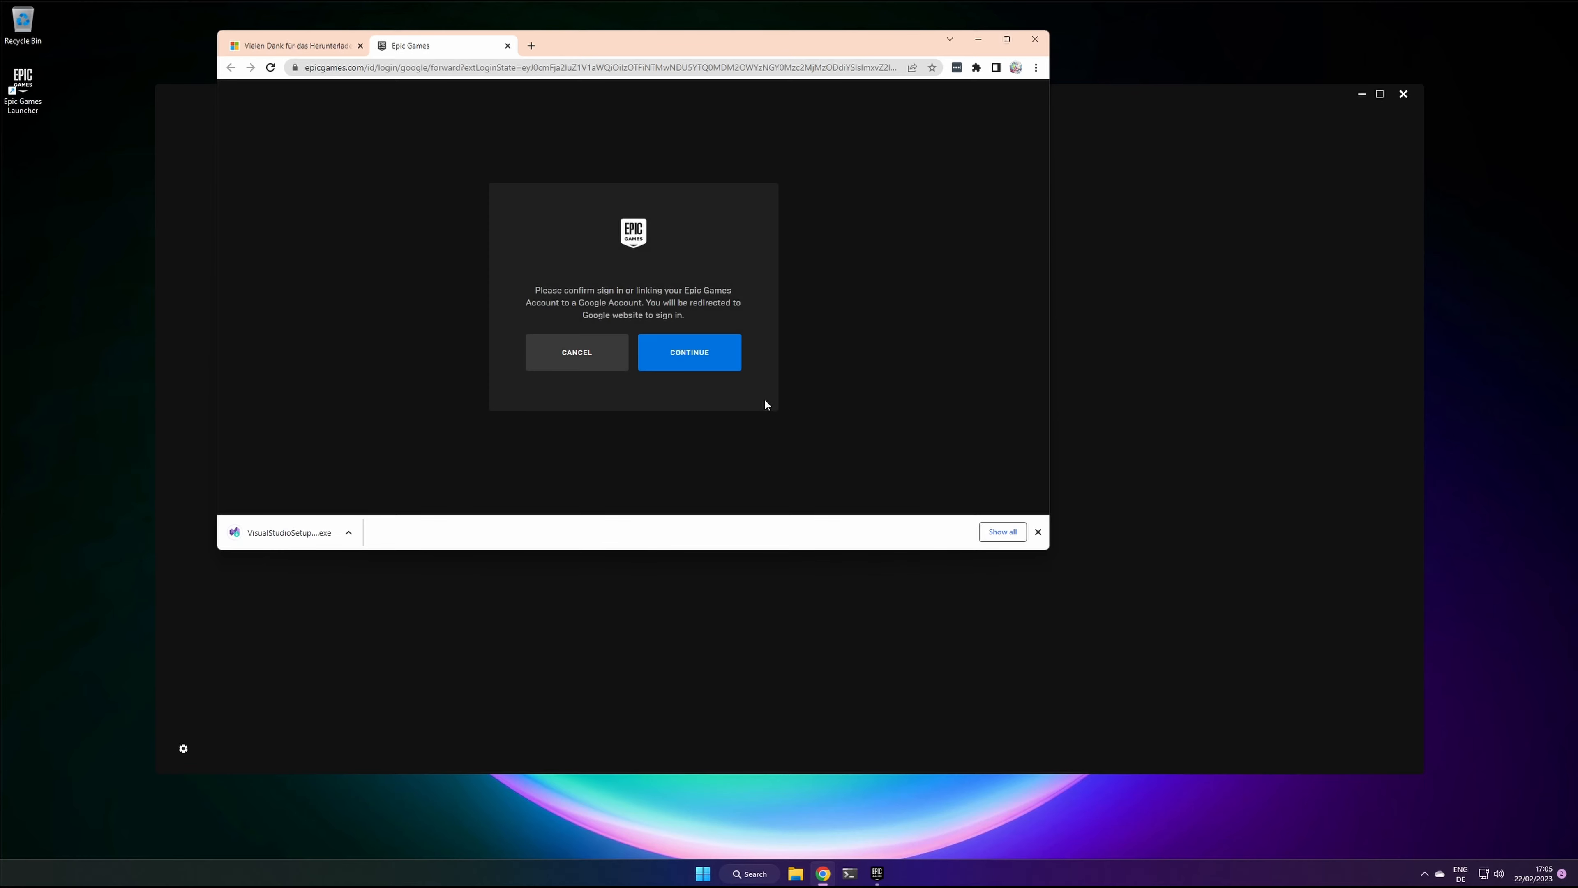
pyautogui.click(689, 352)
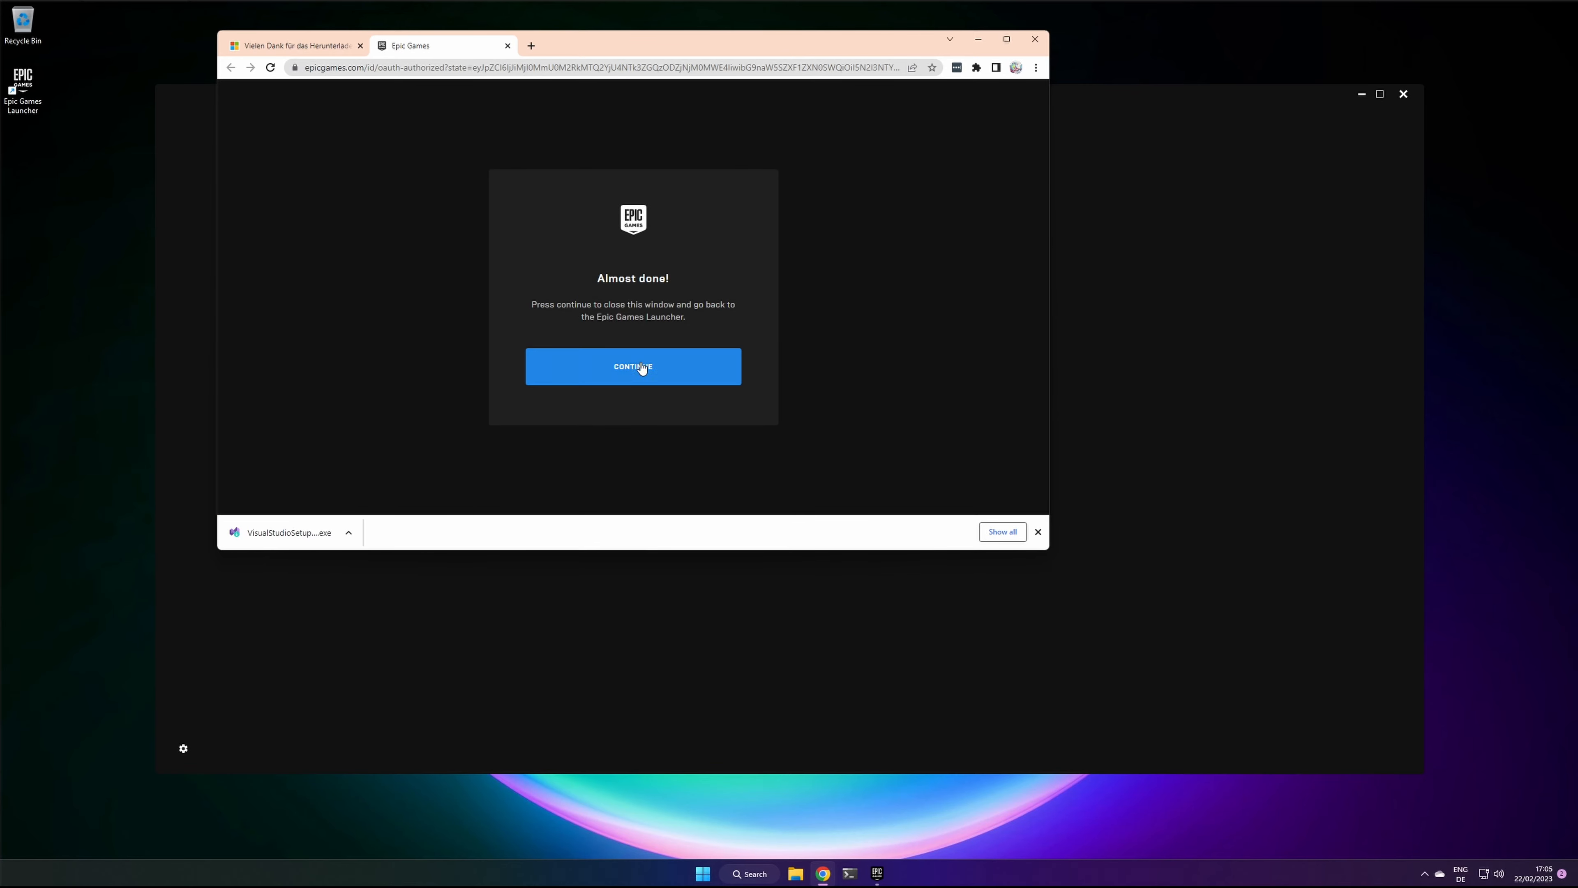
pyautogui.click(629, 367)
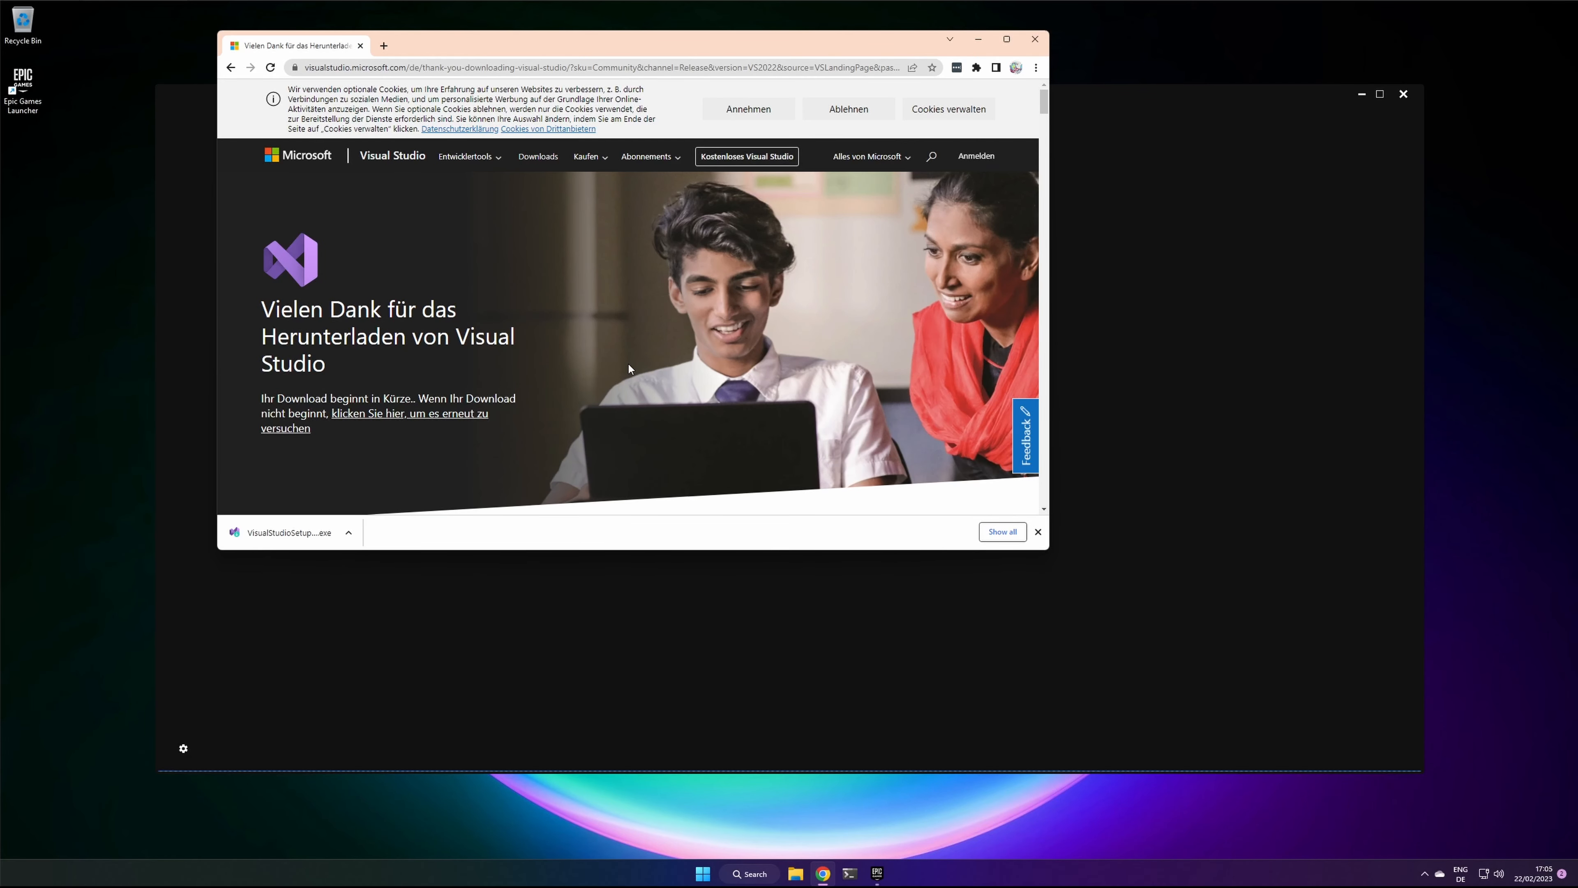
pyautogui.click(360, 46)
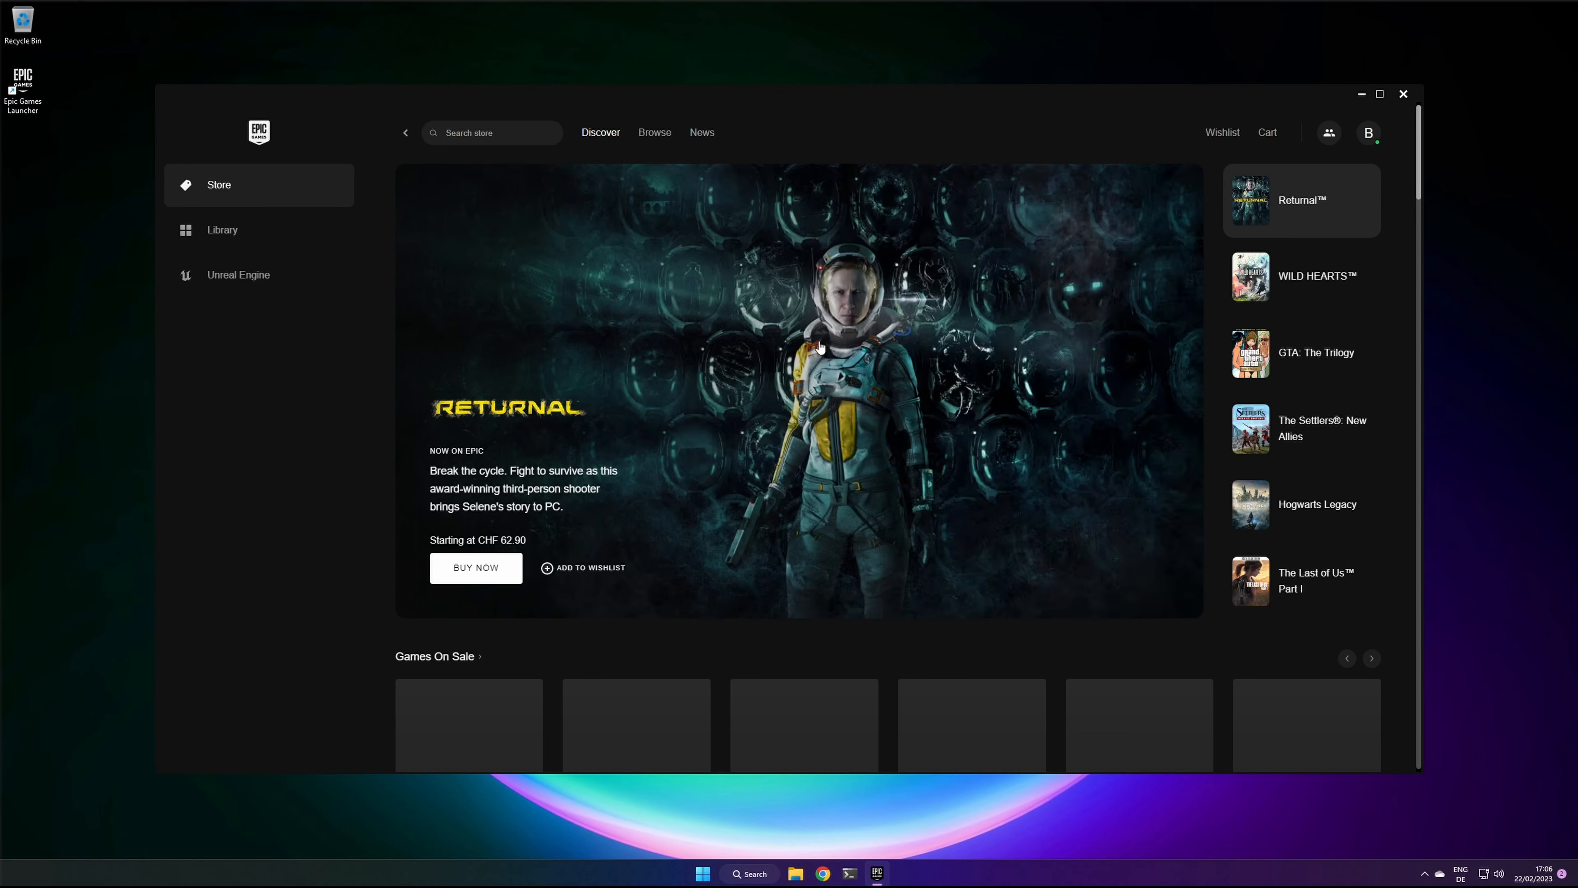
# Step: Look through the launcher's store offers and free games, and view the game library
pyautogui.scroll(-5, 994, 466)
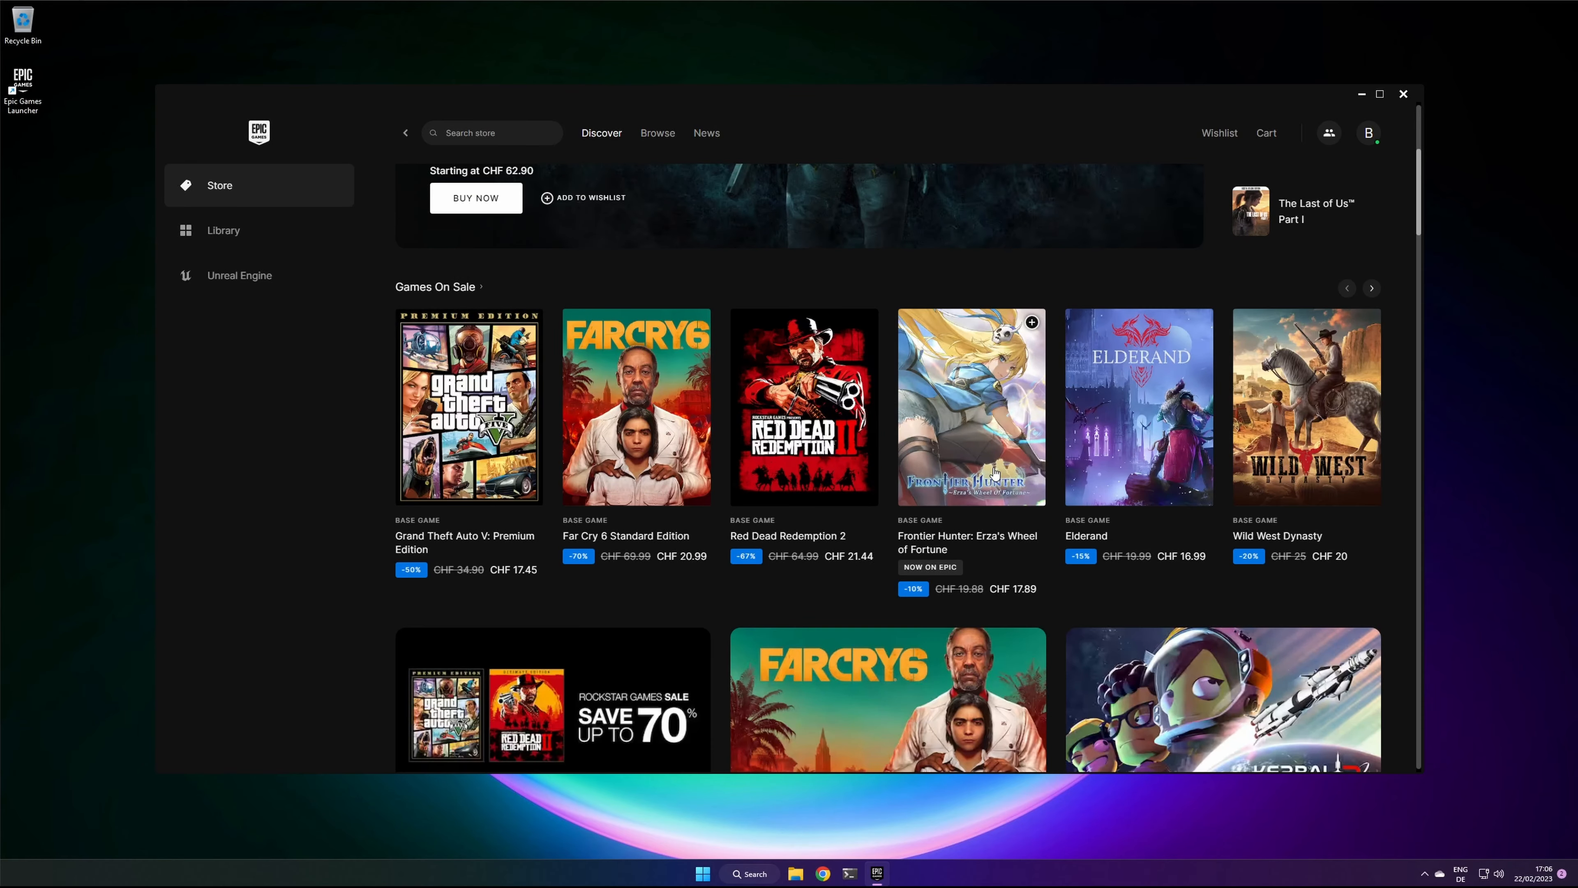
pyautogui.scroll(-6, 994, 472)
pyautogui.scroll(-3, 994, 473)
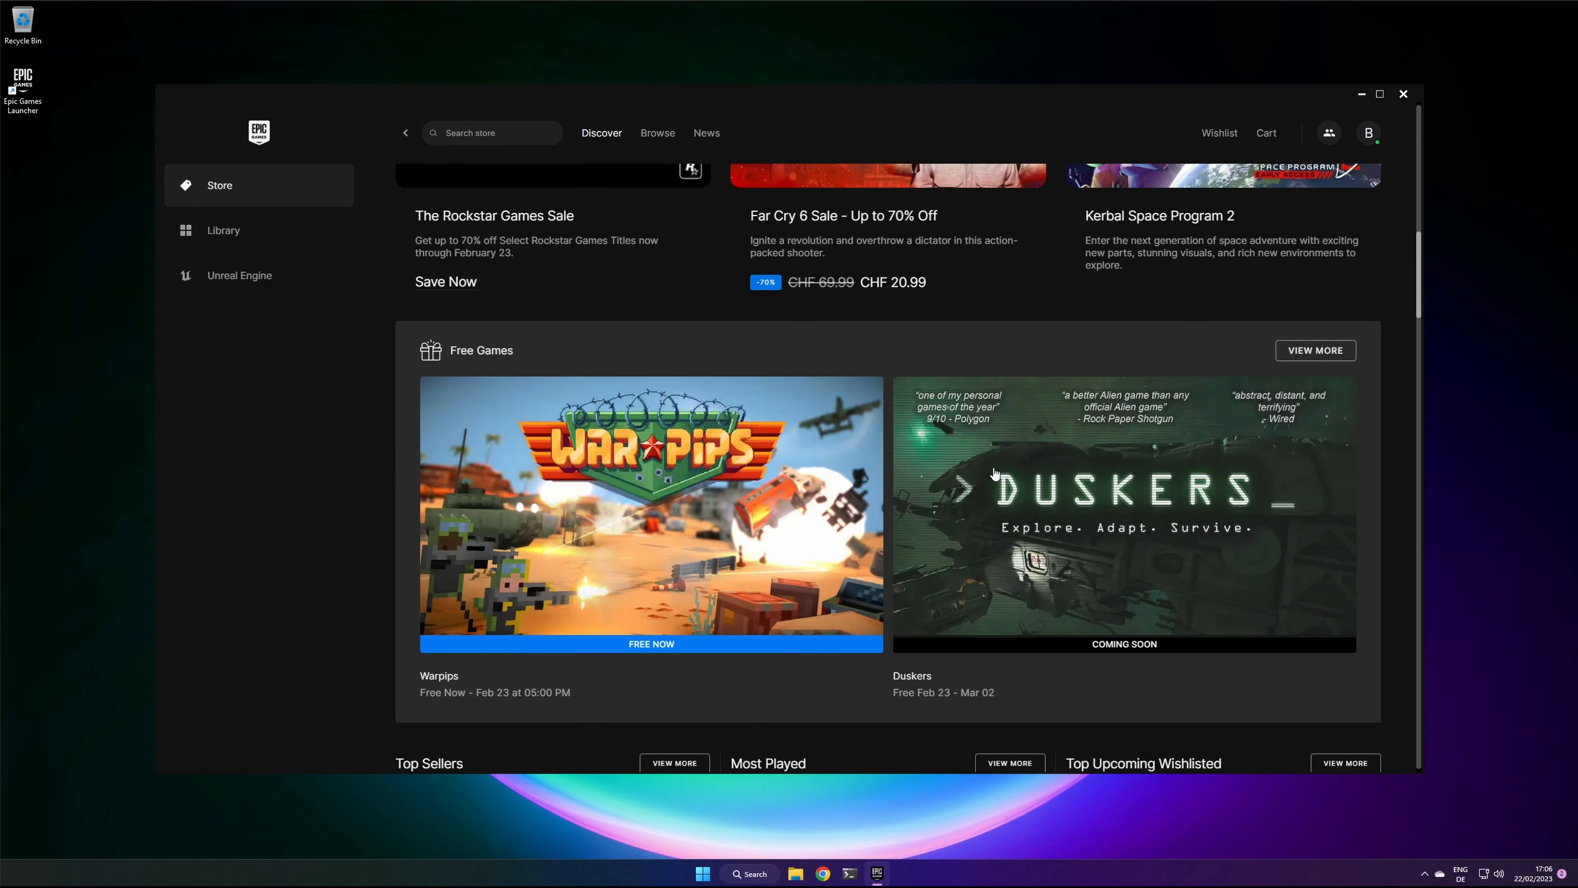
pyautogui.click(211, 231)
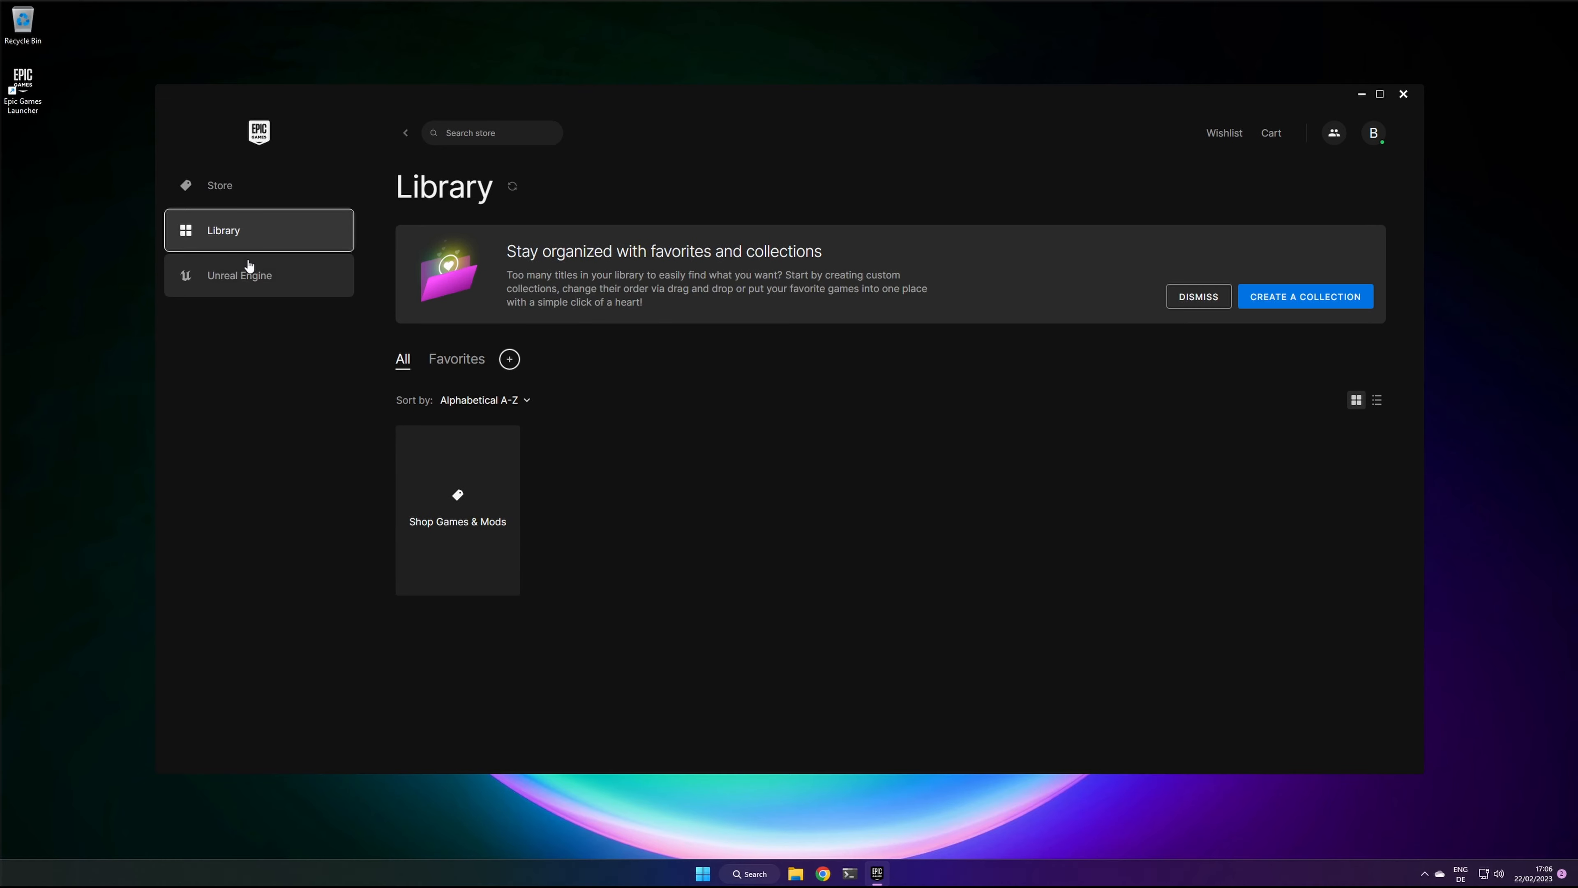
# Step: Open the Unreal Engine section and look through its news and sample projects
pyautogui.click(222, 278)
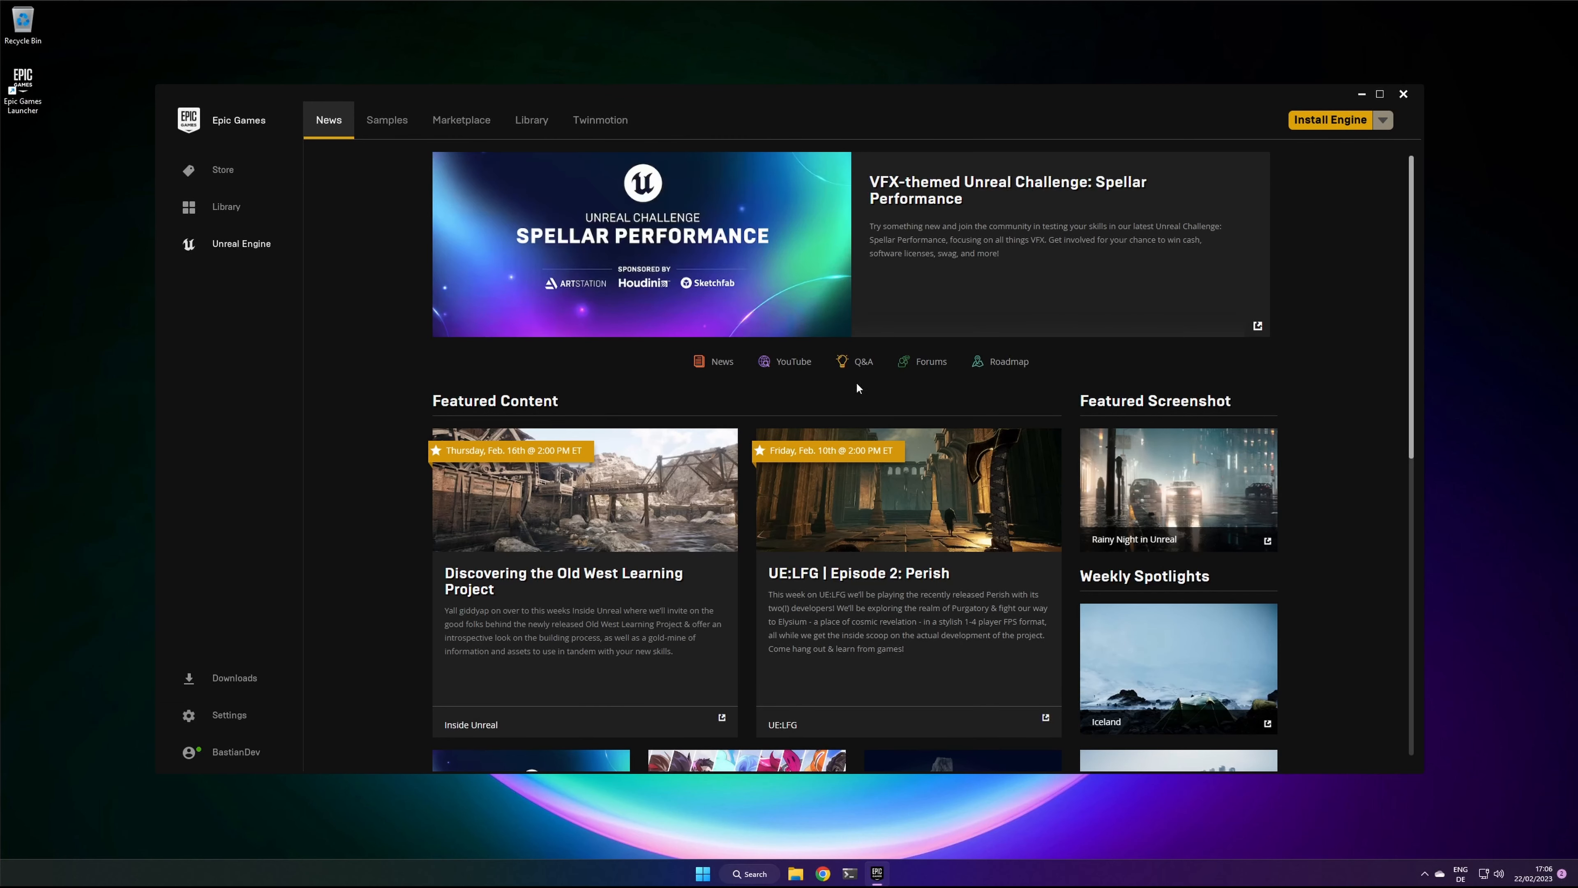
pyautogui.scroll(-5, 759, 420)
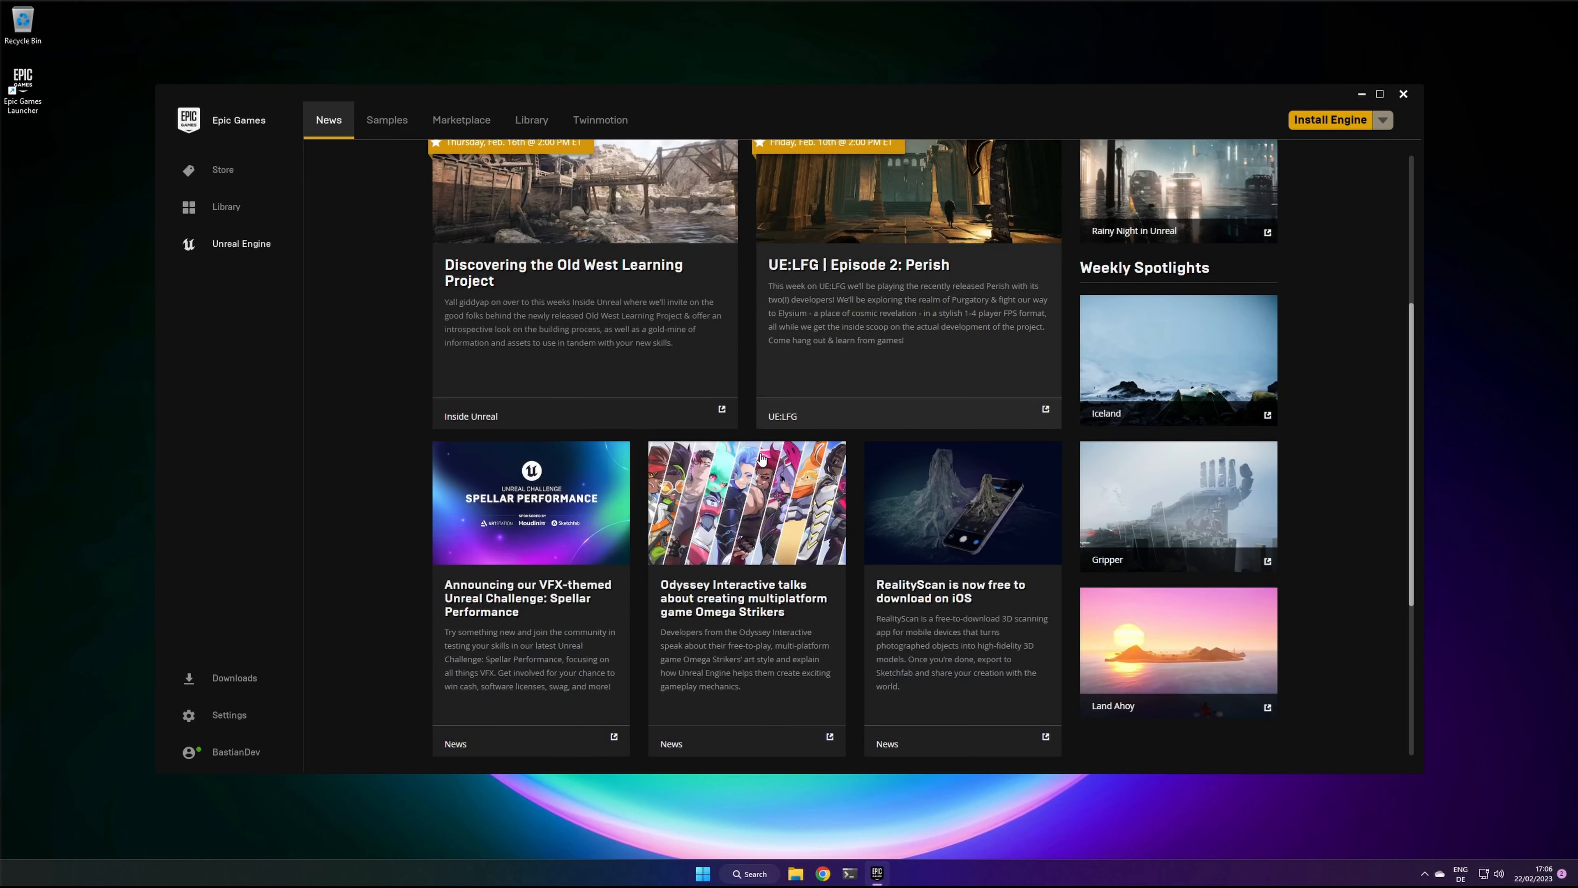
pyautogui.scroll(-1, 762, 459)
pyautogui.scroll(6, 762, 459)
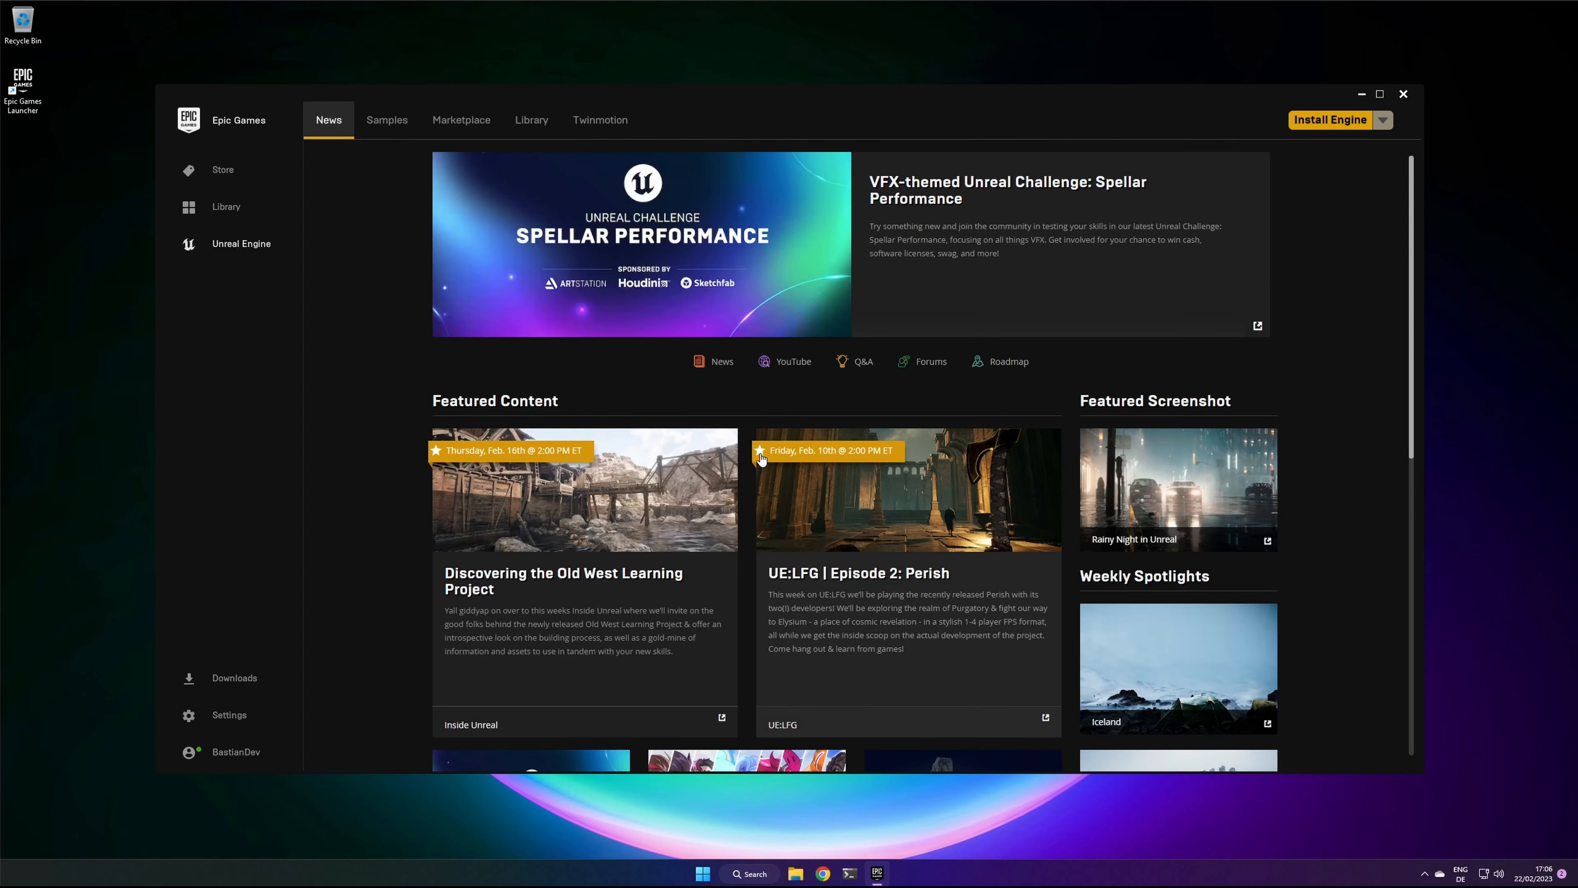
pyautogui.click(385, 128)
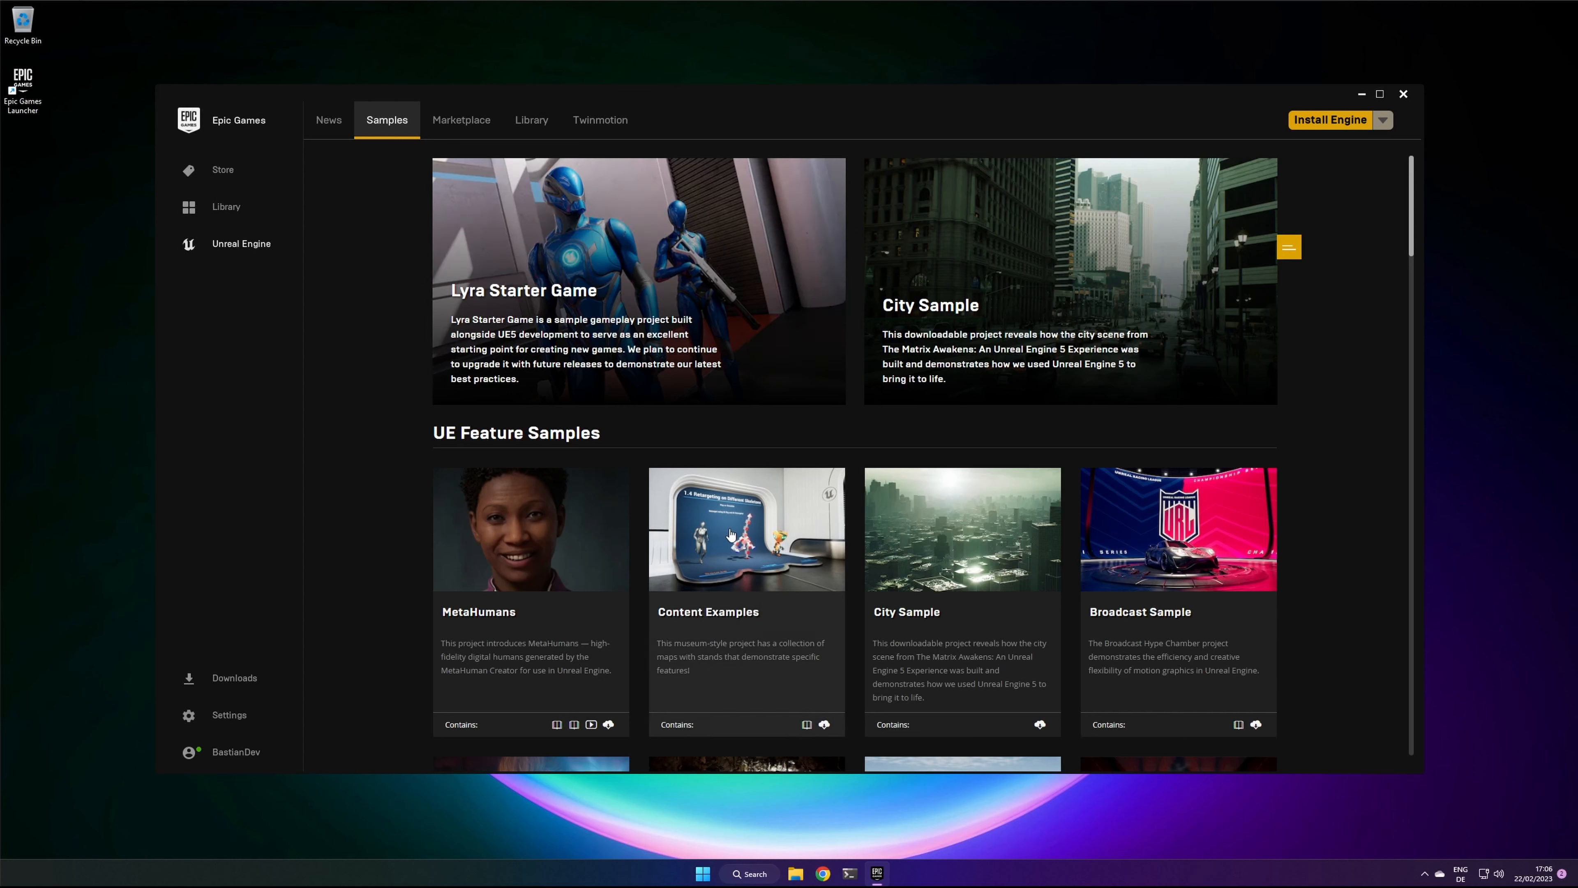
# Step: Browse the Unreal Engine Marketplace's Free For The Month products and the Permanently Free Collection
pyautogui.click(461, 127)
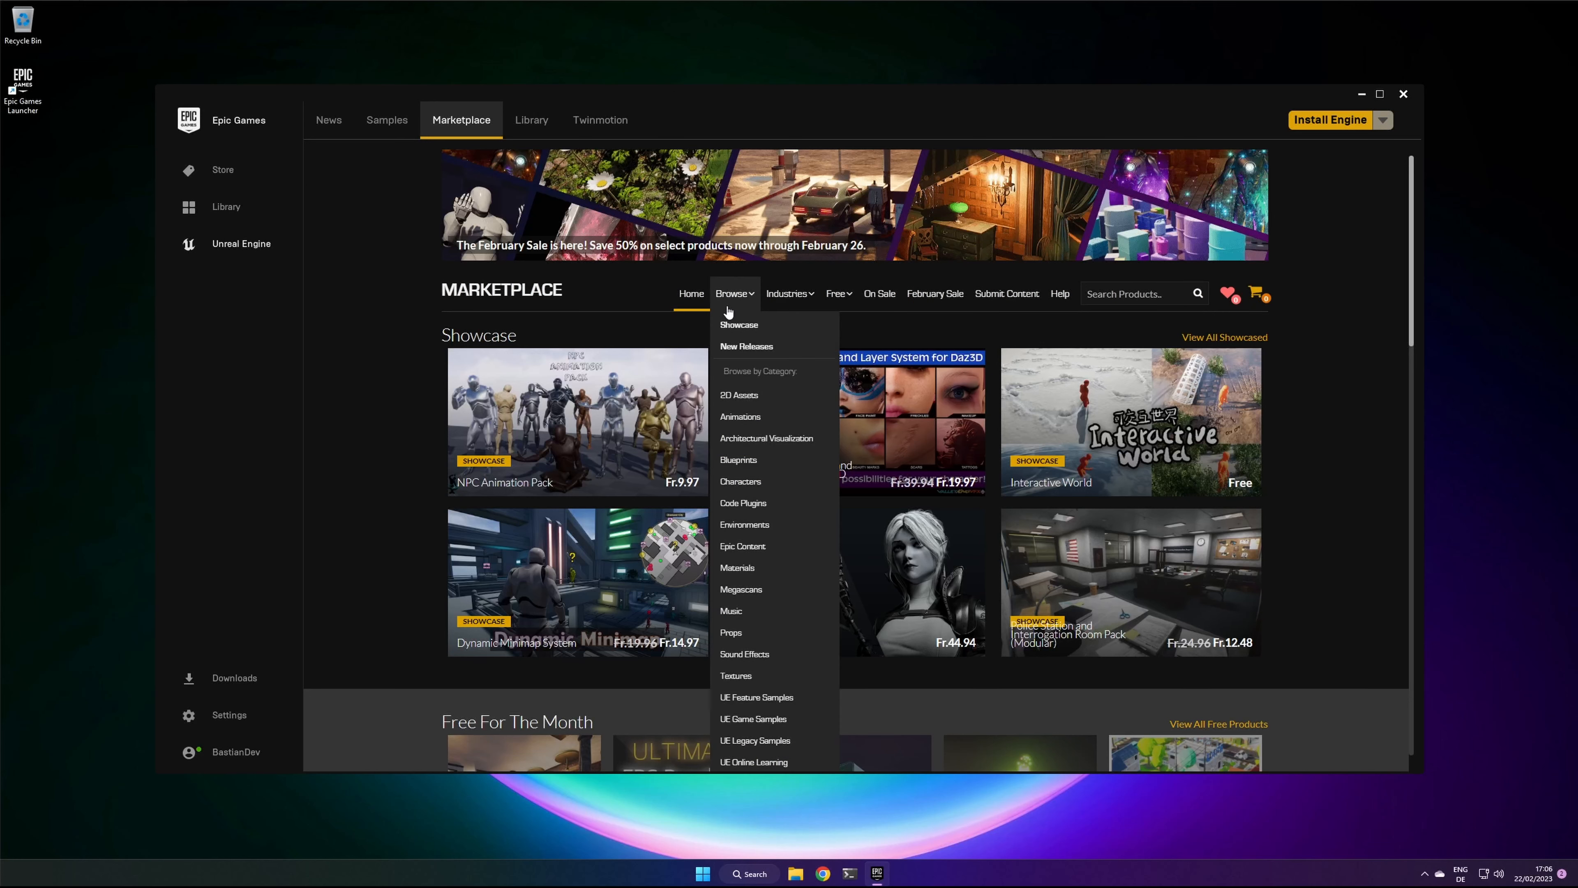
pyautogui.moveTo(856, 304)
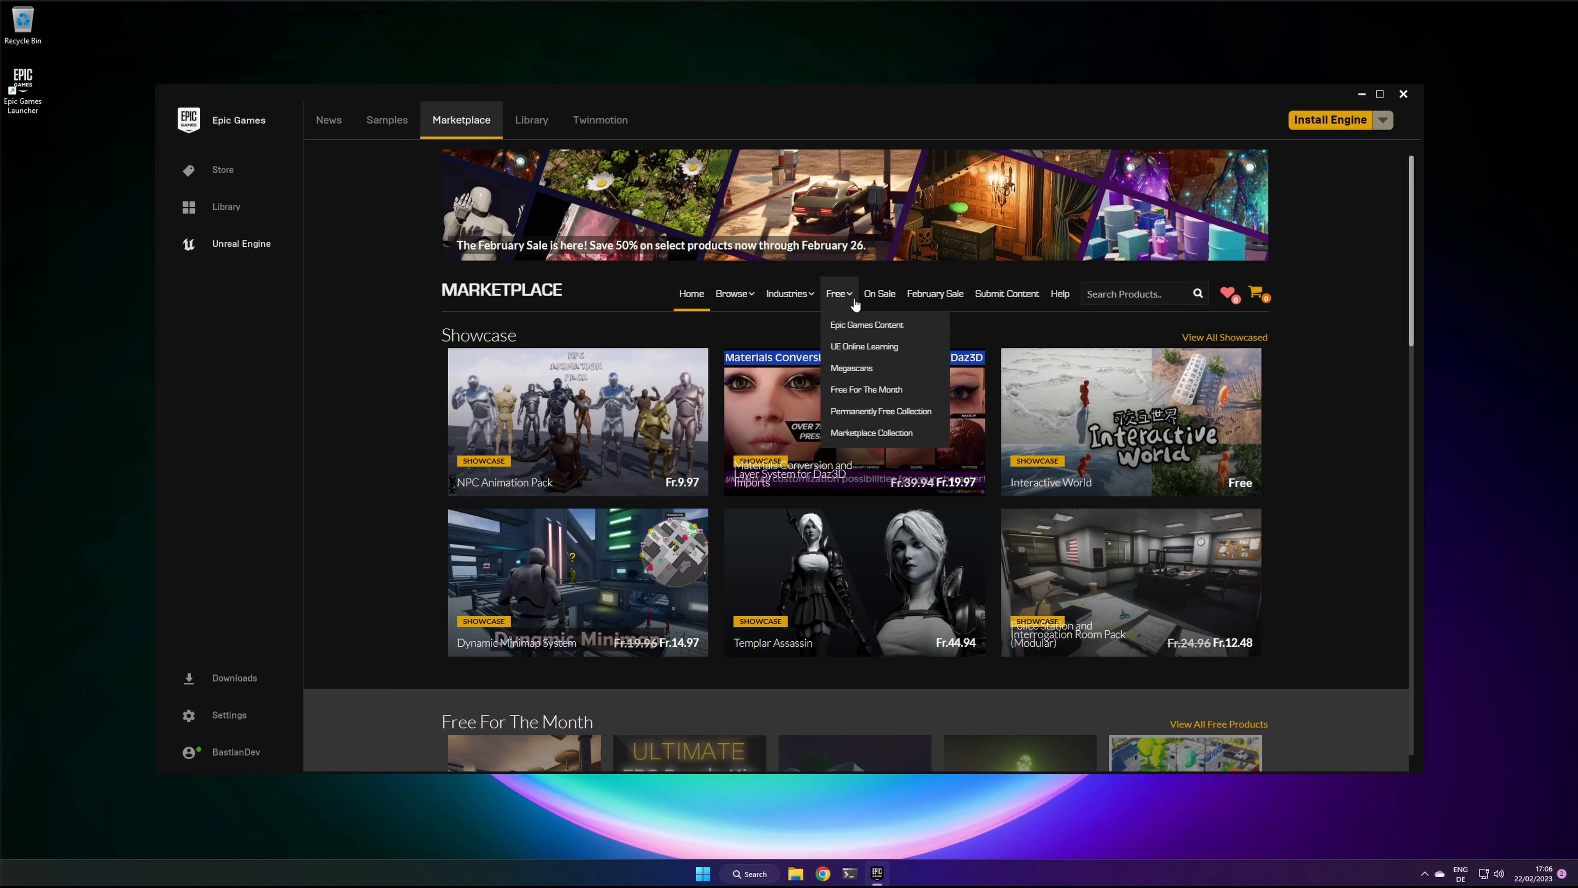
pyautogui.click(868, 390)
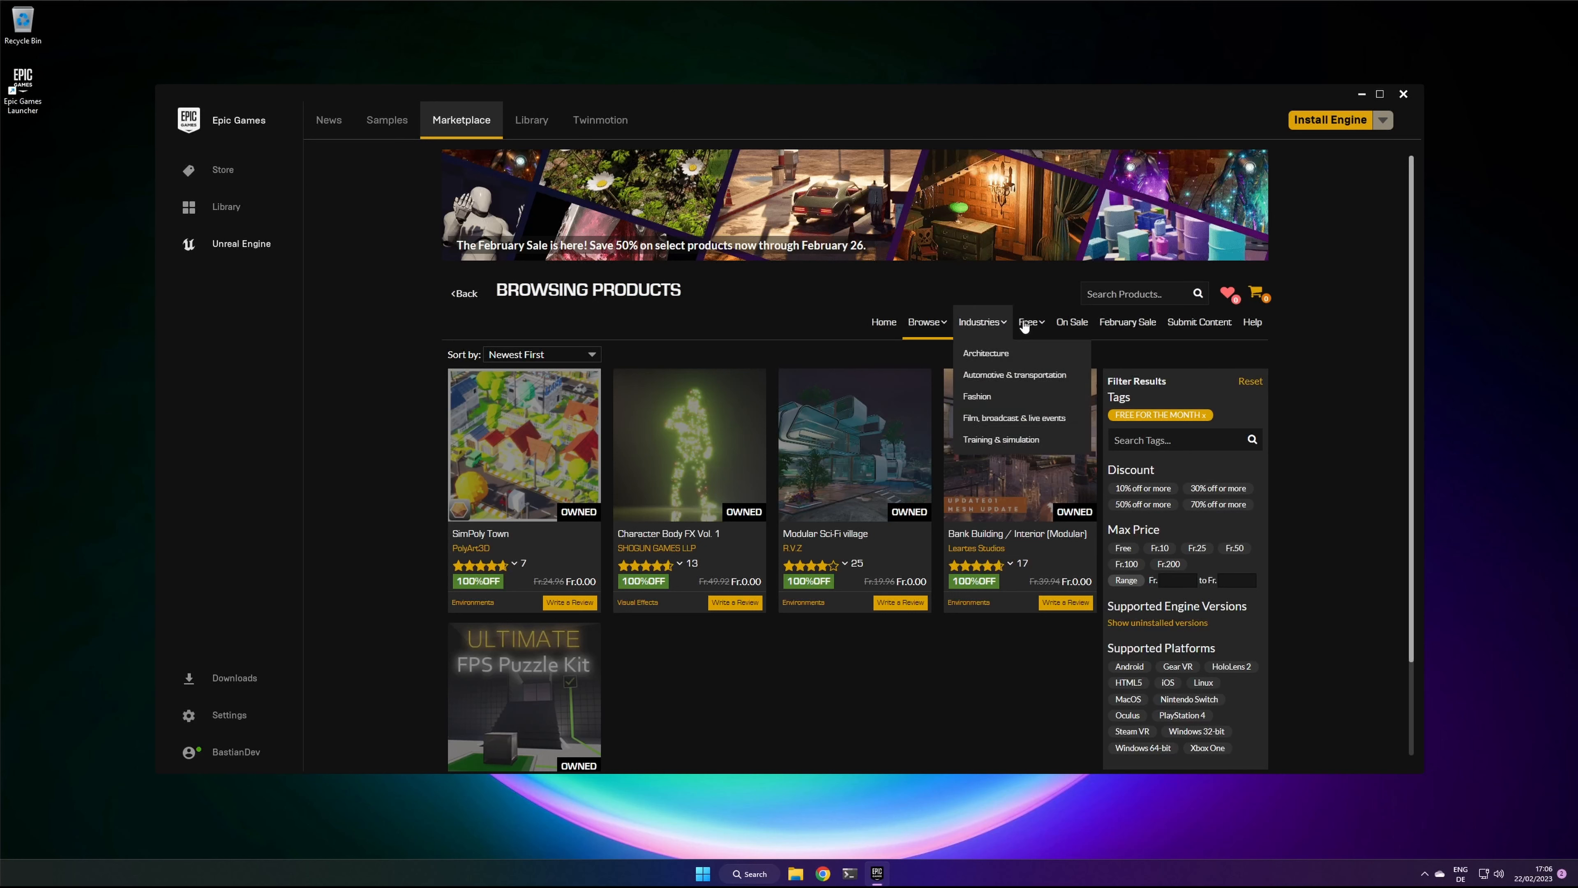
pyautogui.moveTo(1031, 322)
pyautogui.click(1055, 441)
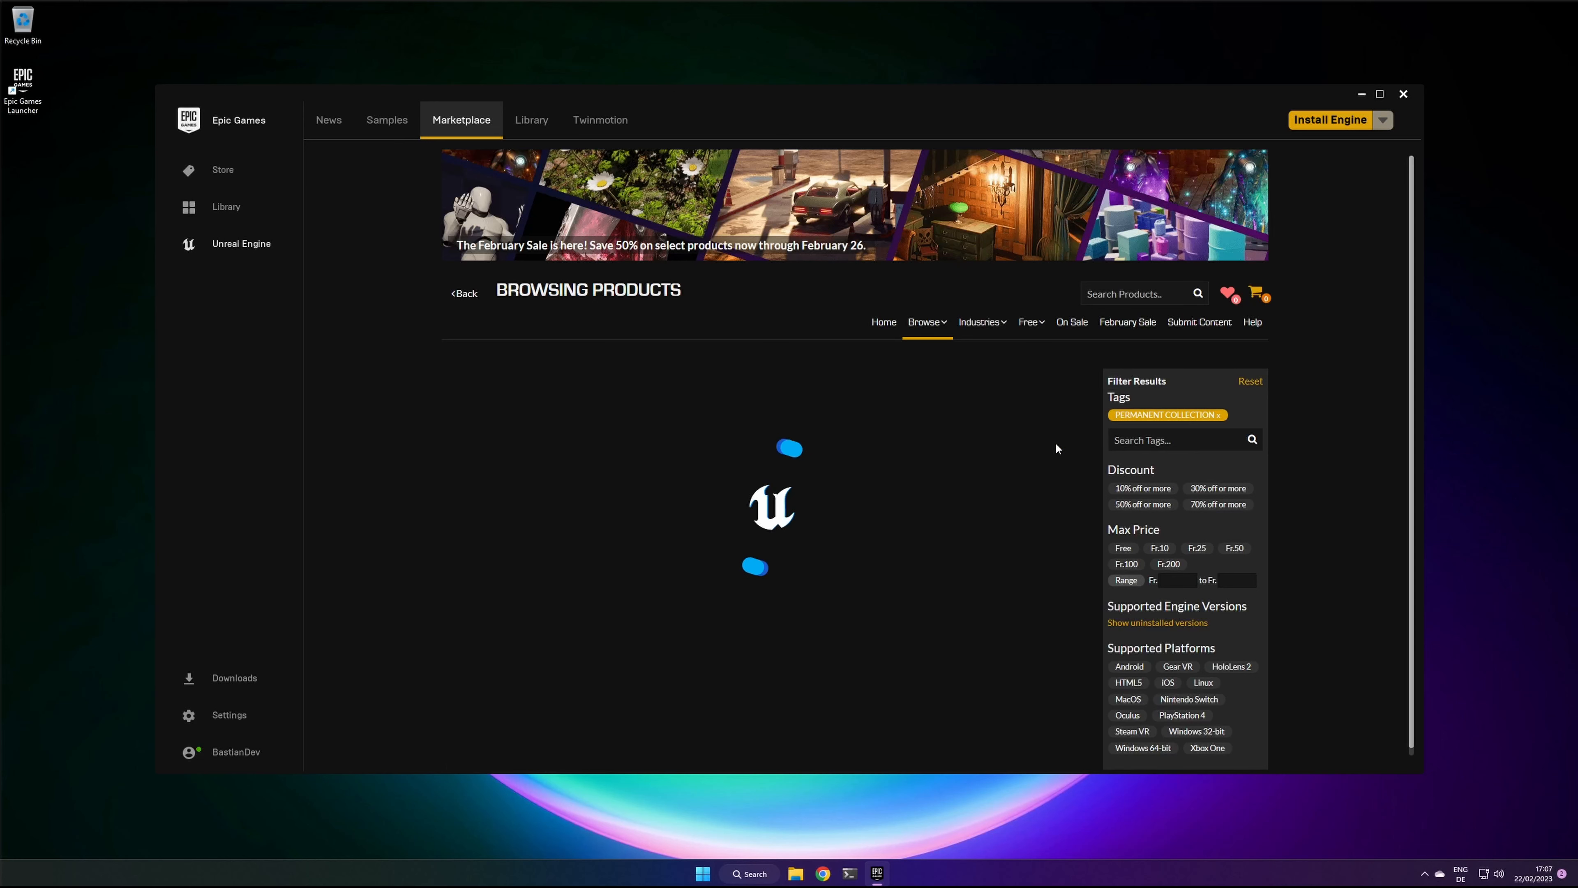
pyautogui.scroll(-10, 969, 513)
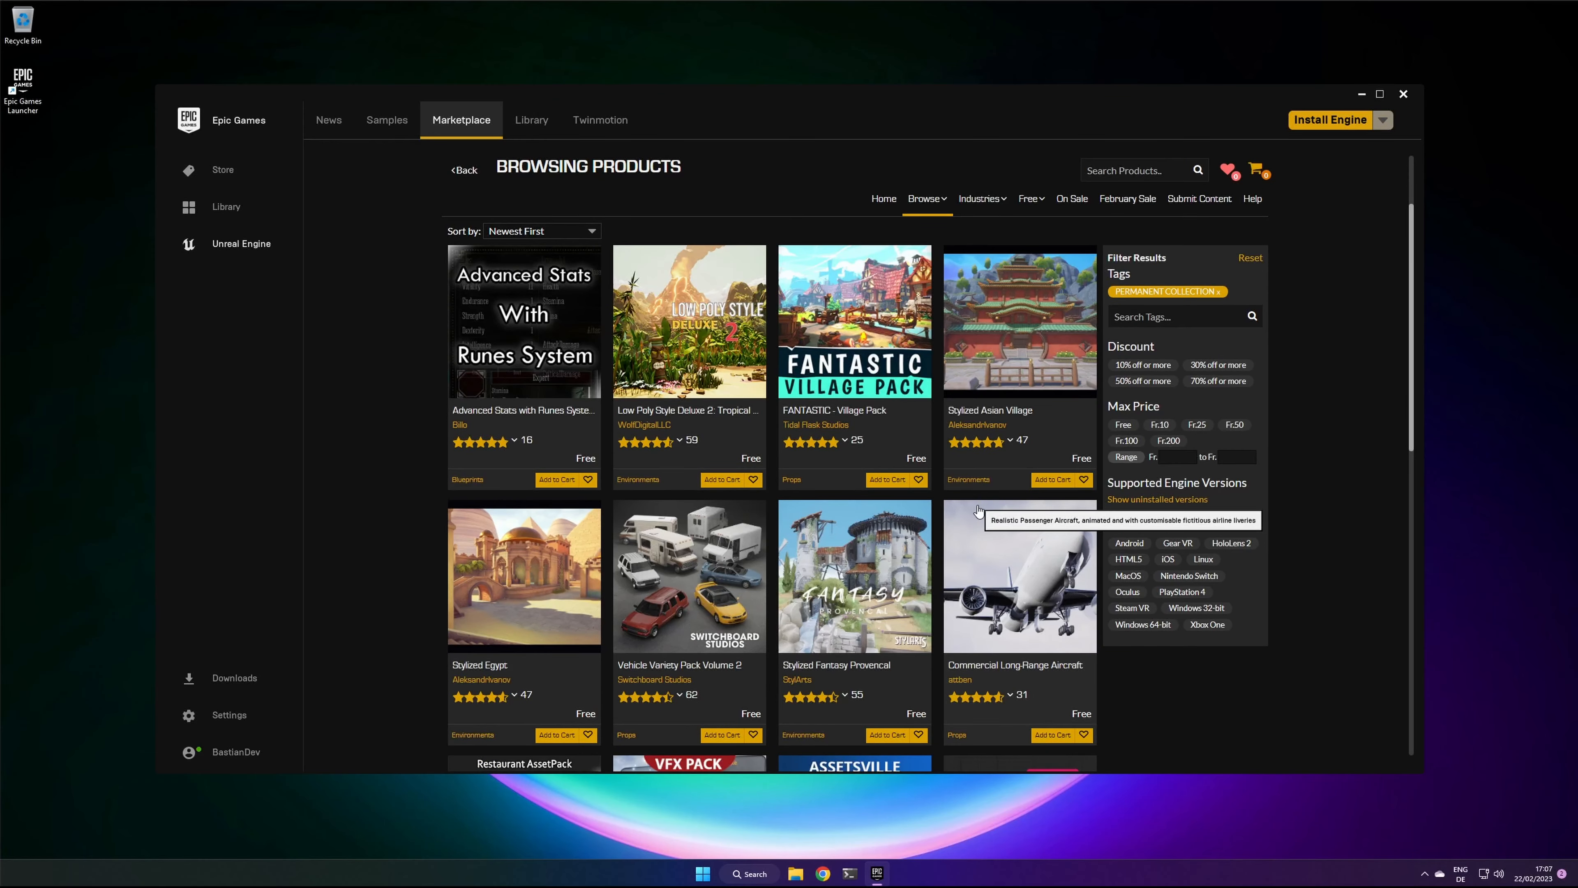
pyautogui.scroll(10, 994, 484)
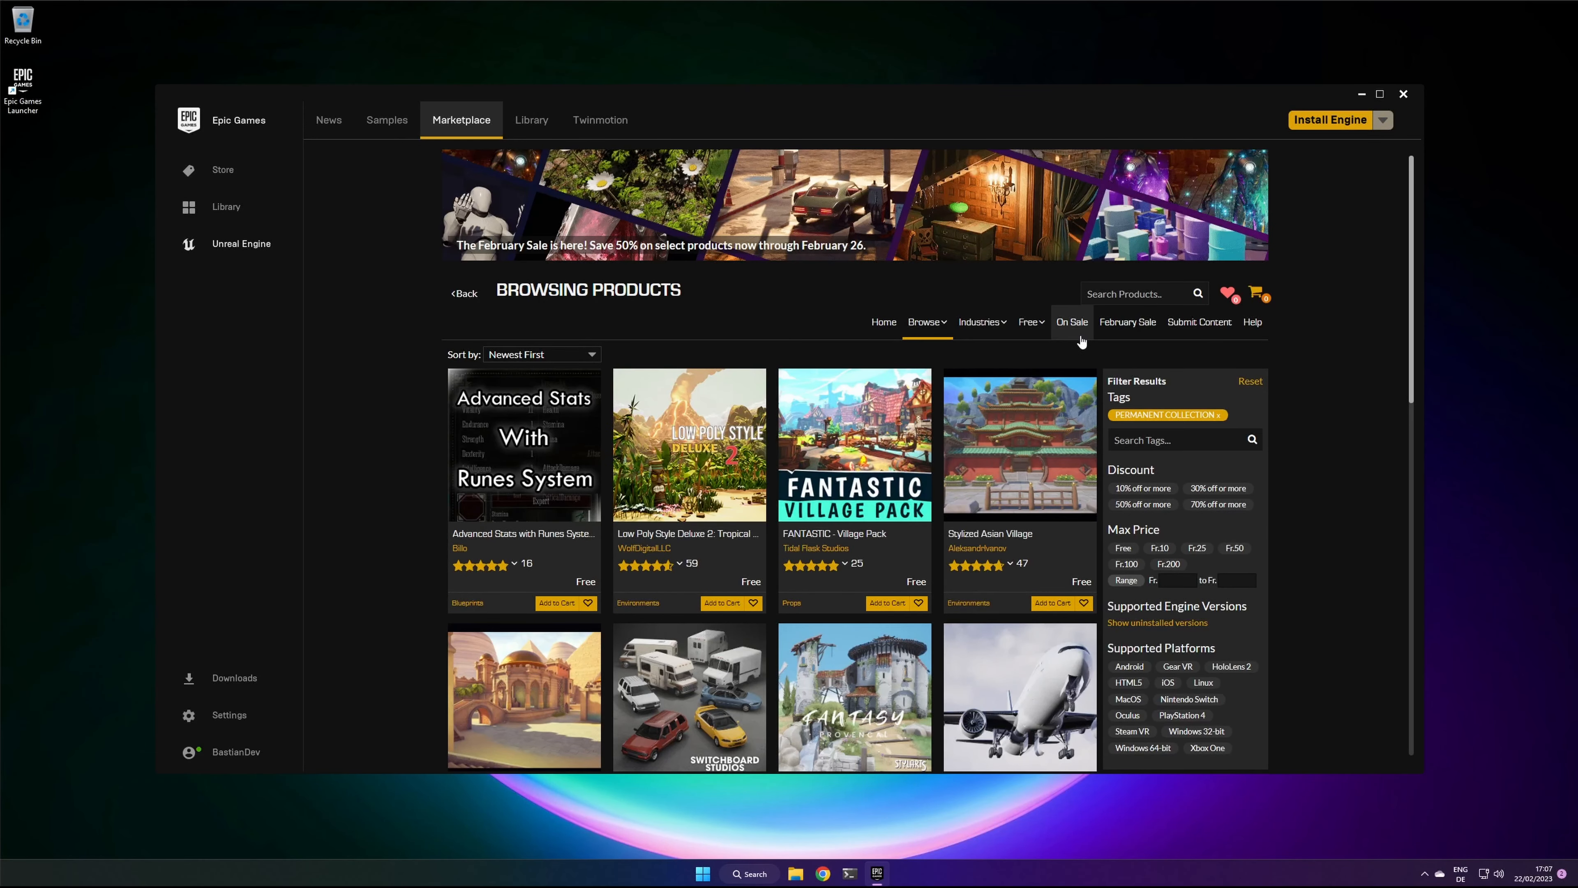
# Step: Add engine version 5.1.1 to the Unreal Engine library and install it on the Unreal (Z:) drive with a shortcut
pyautogui.click(529, 122)
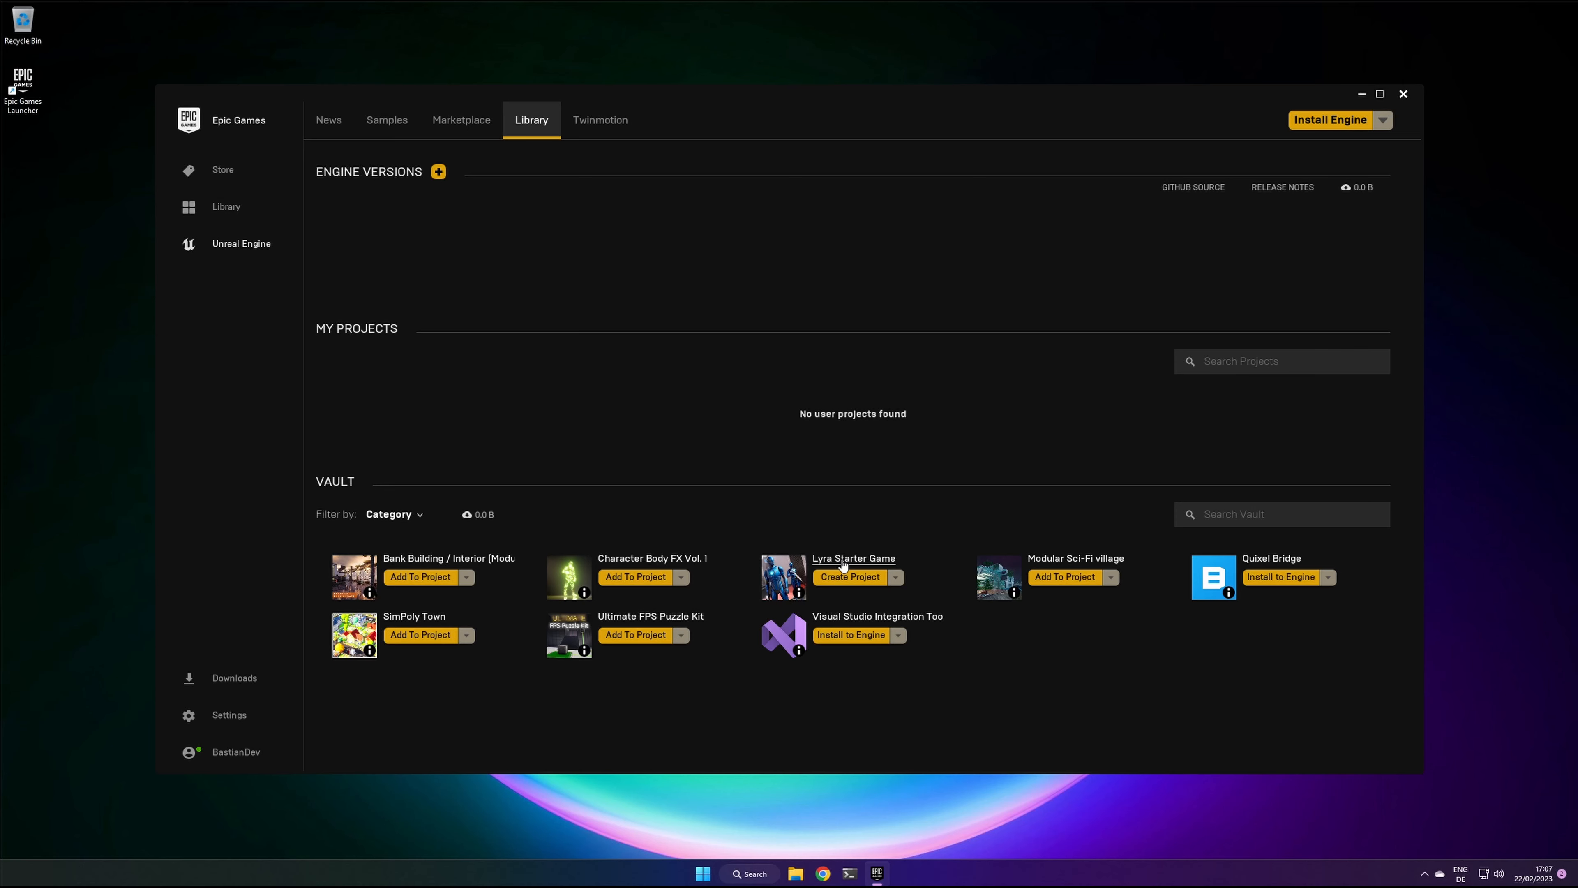
pyautogui.click(438, 171)
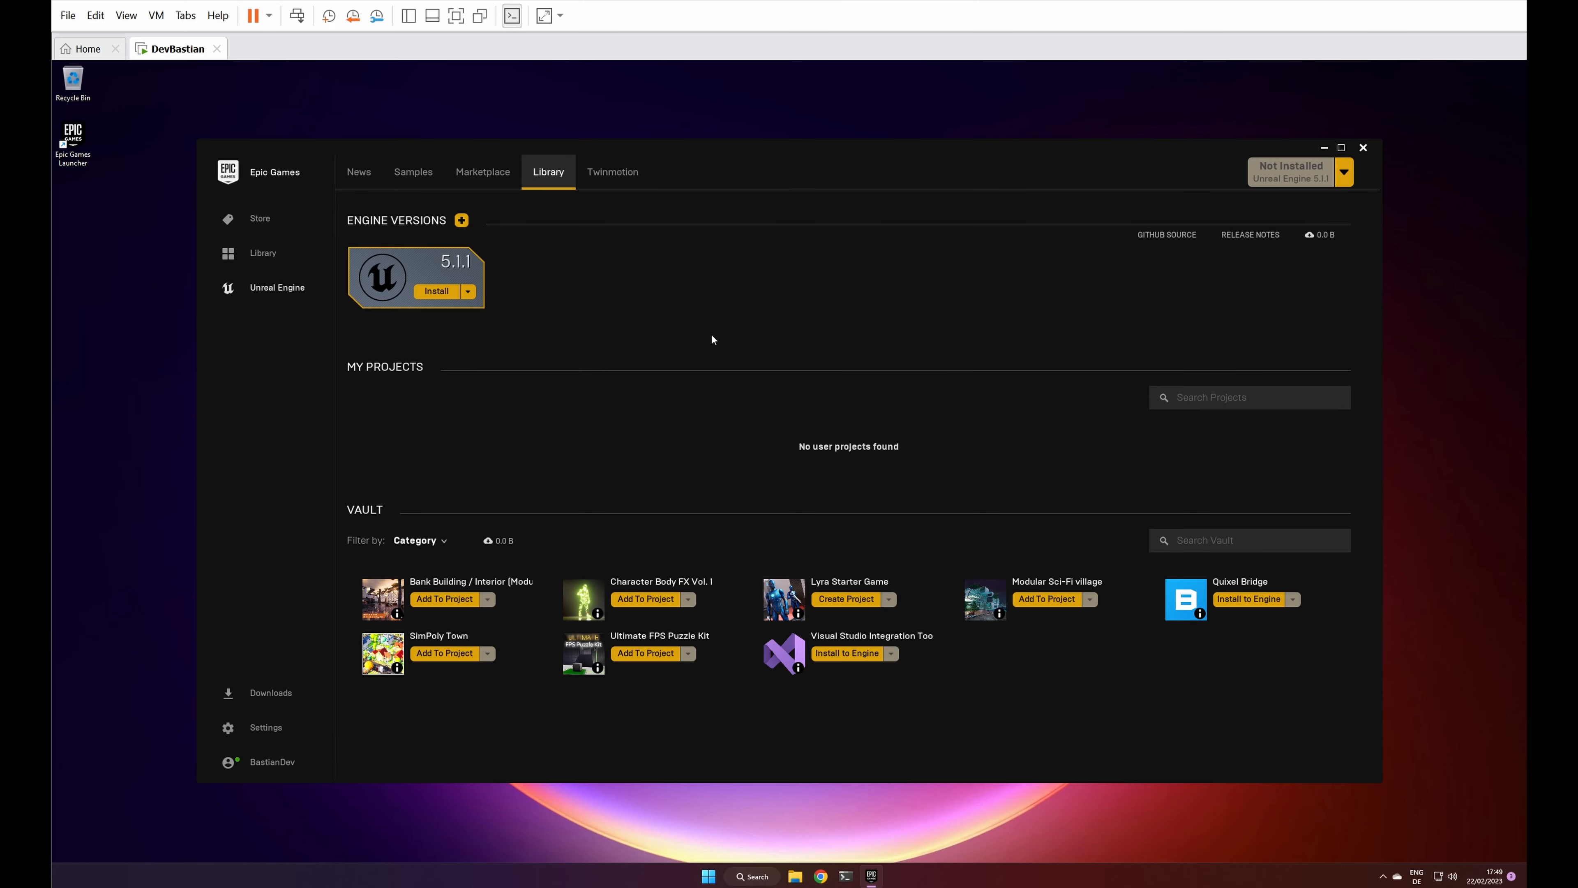
pyautogui.click(437, 291)
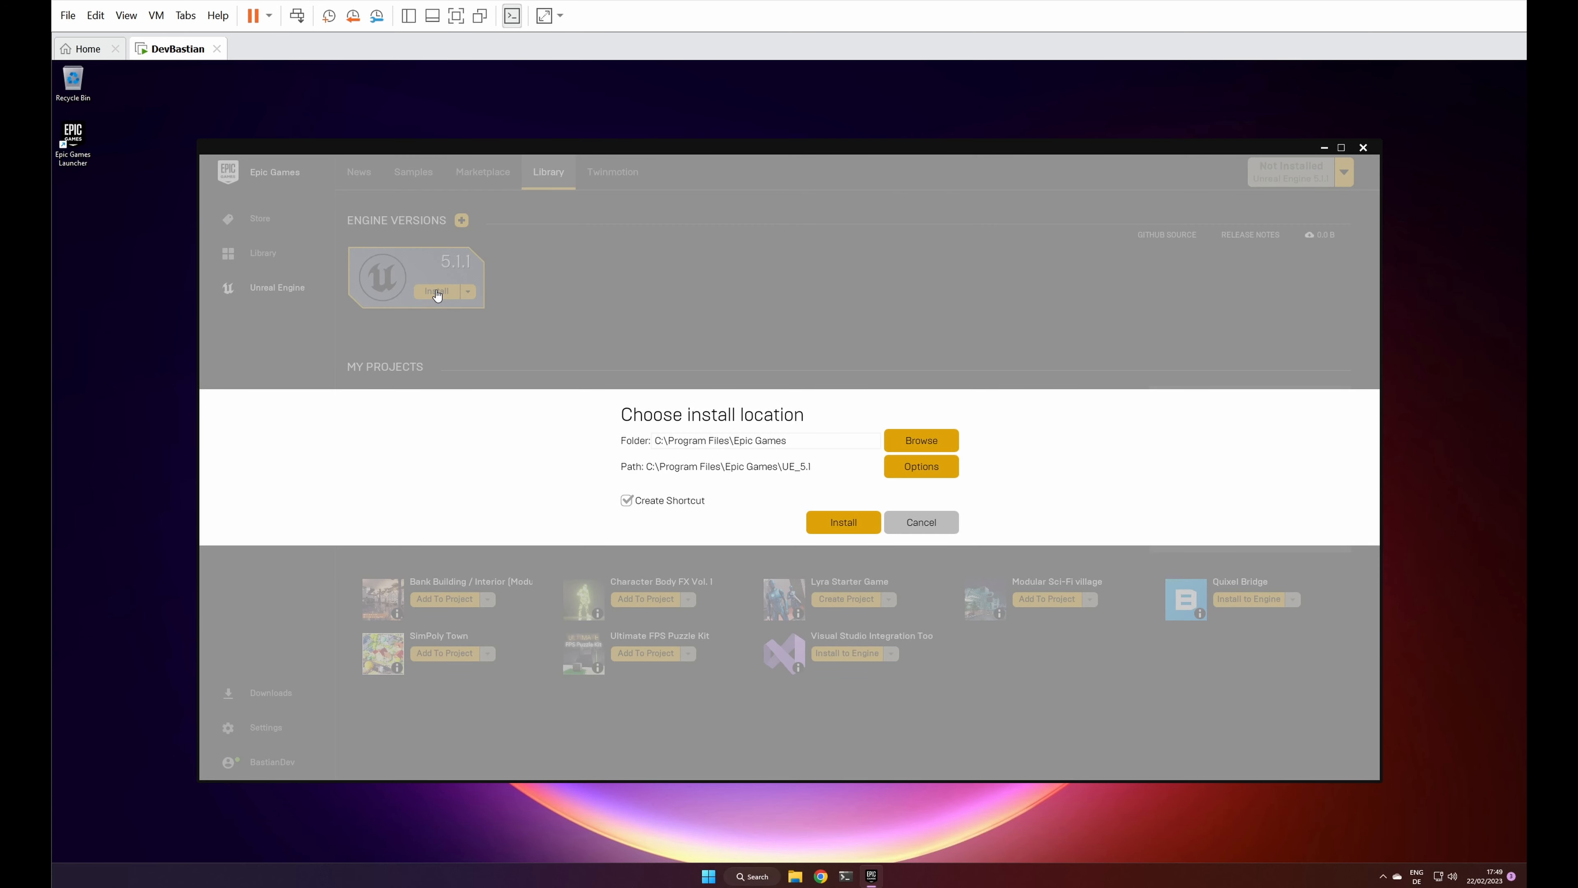
pyautogui.click(913, 438)
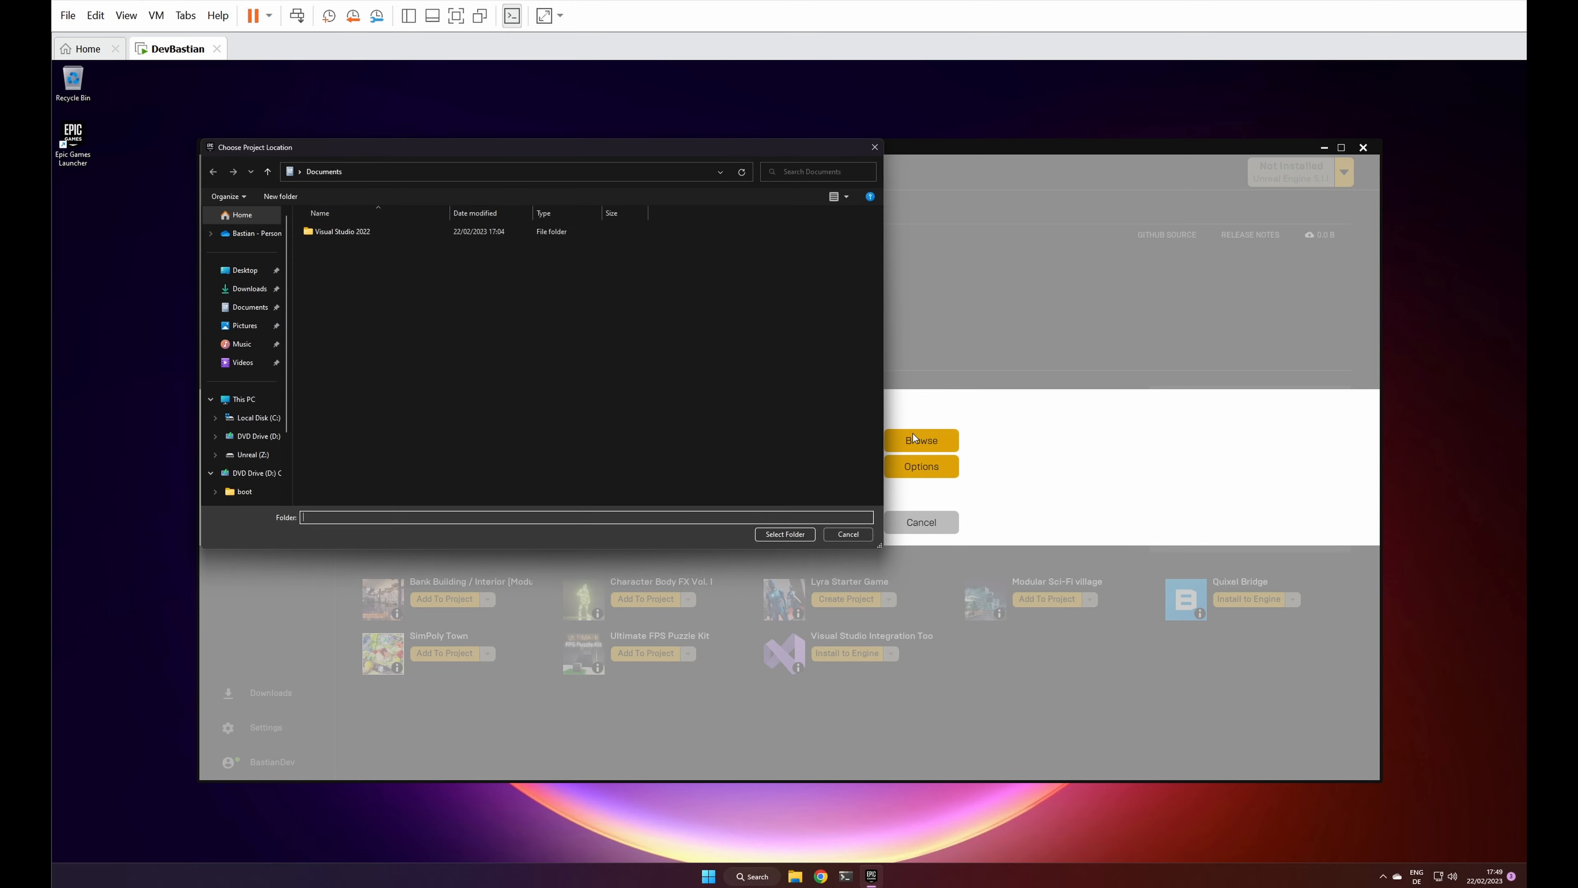
pyautogui.click(252, 454)
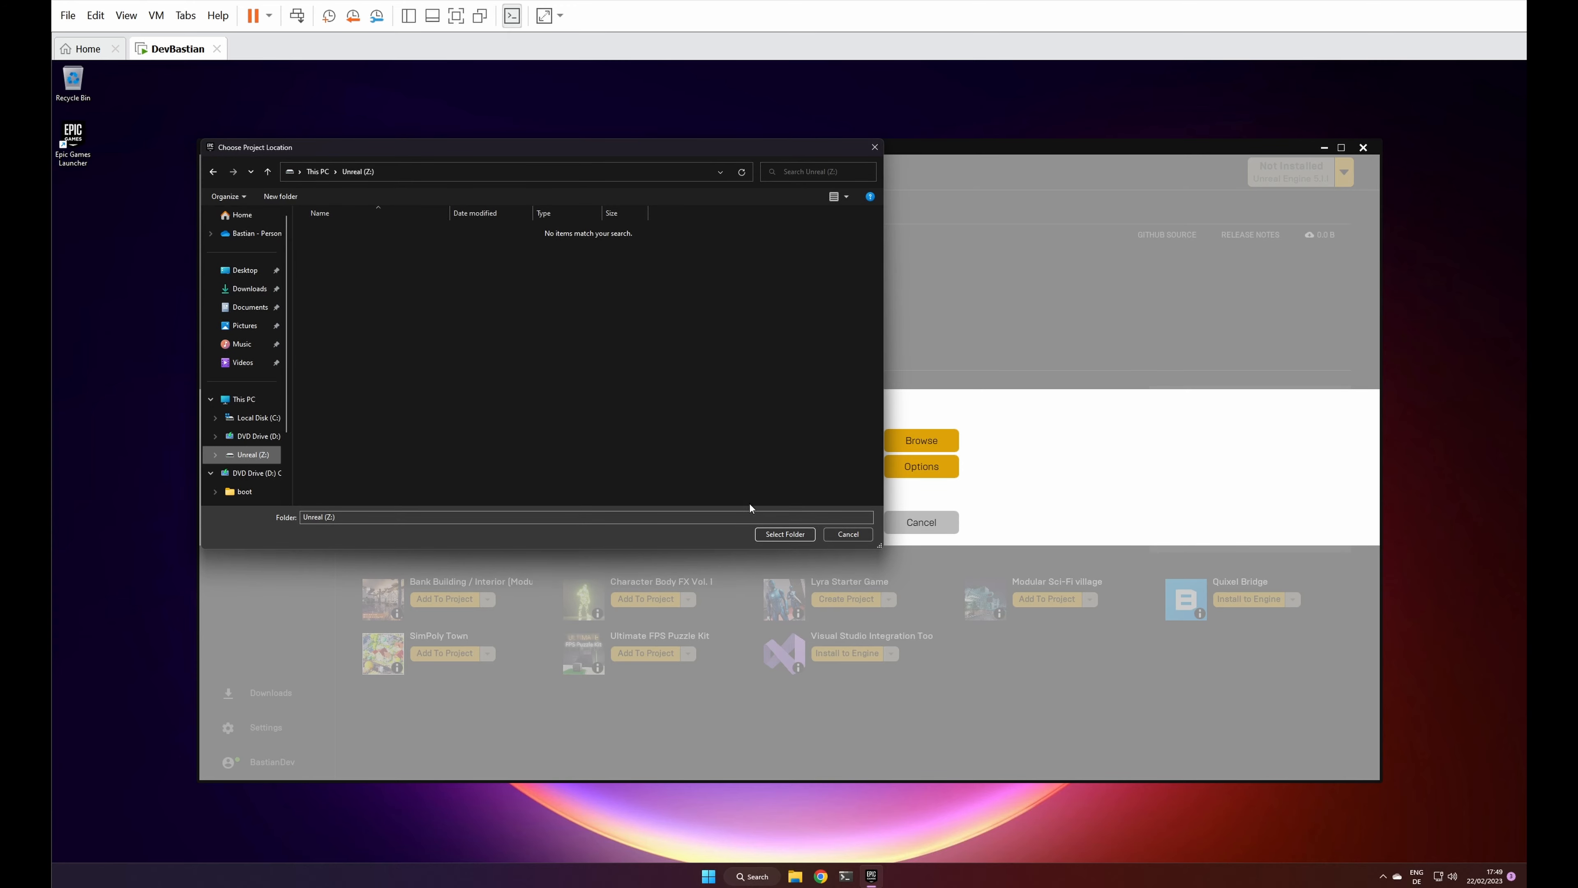
pyautogui.click(770, 534)
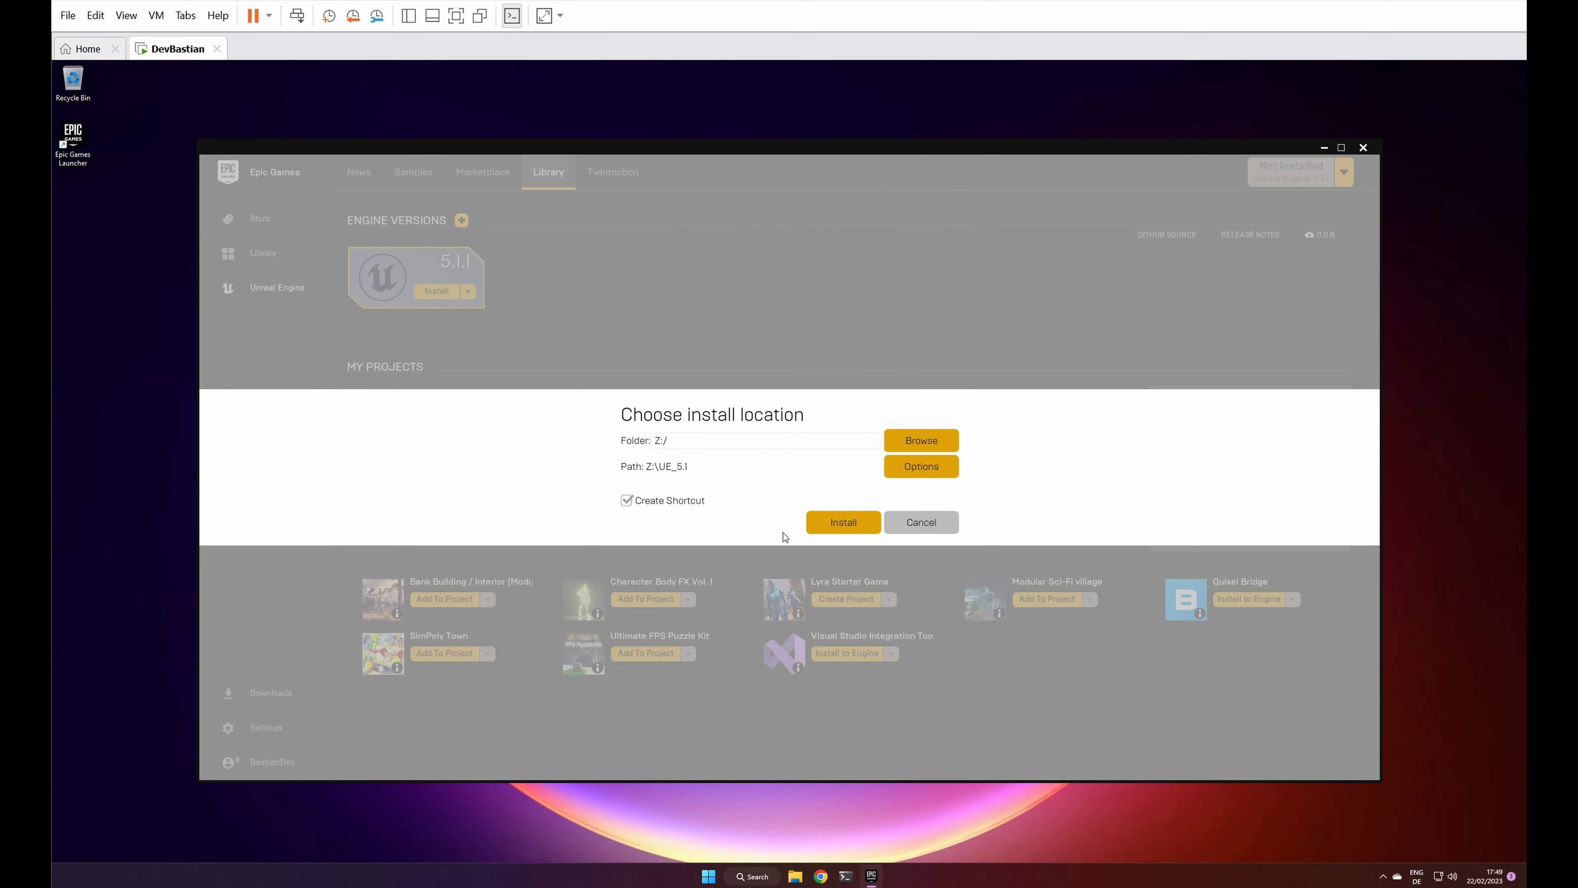
pyautogui.click(833, 523)
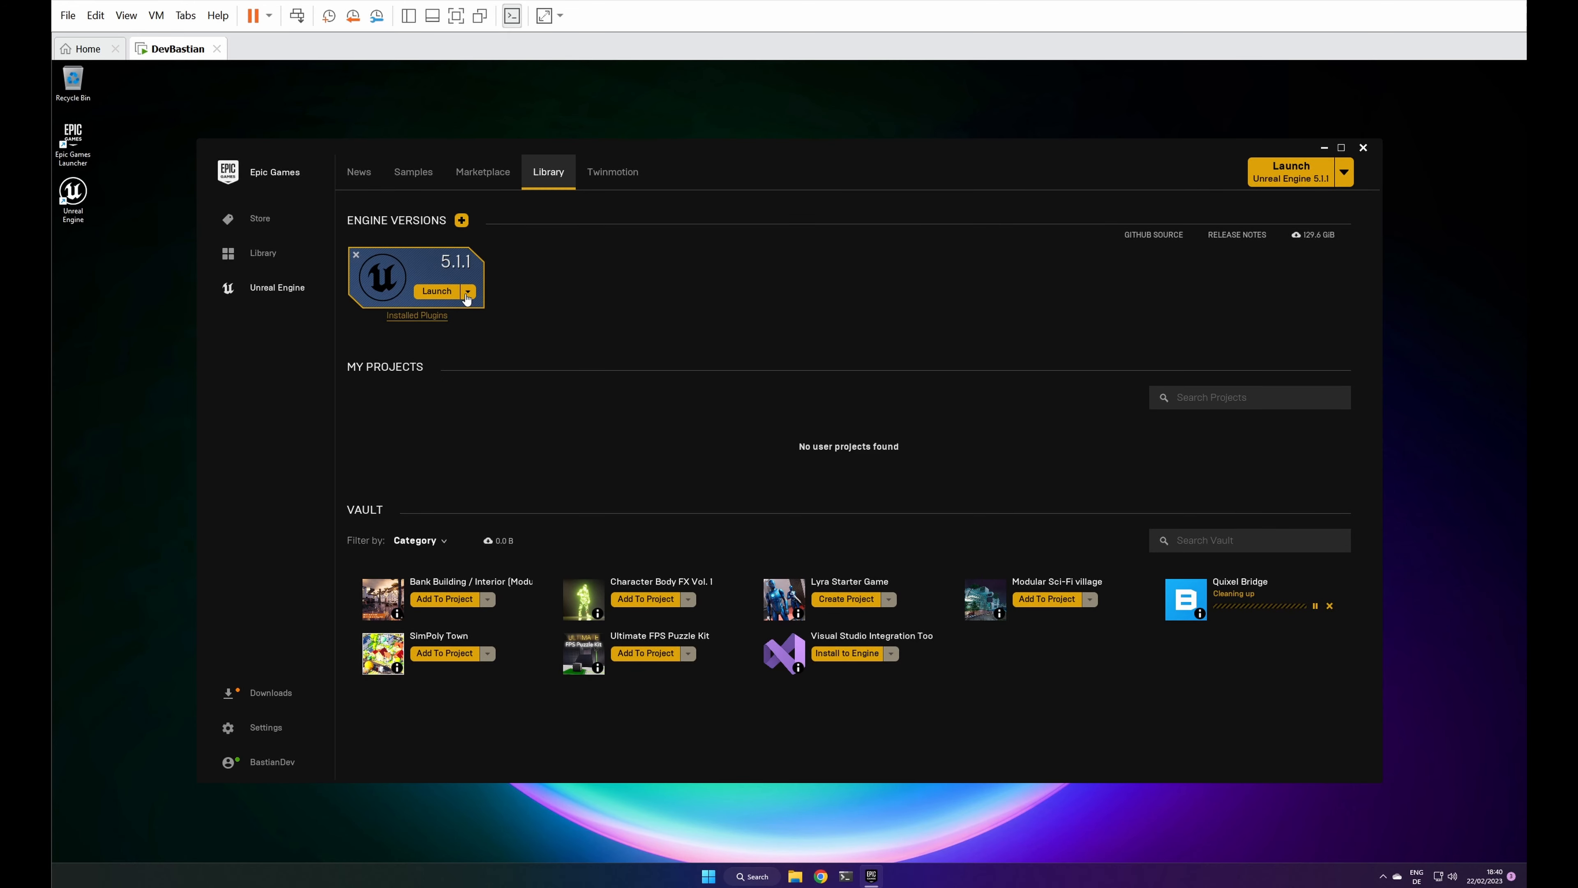
# Step: Review the components and target platforms in the Unreal Engine 5.1.1 installation options and apply the selection
pyautogui.click(467, 292)
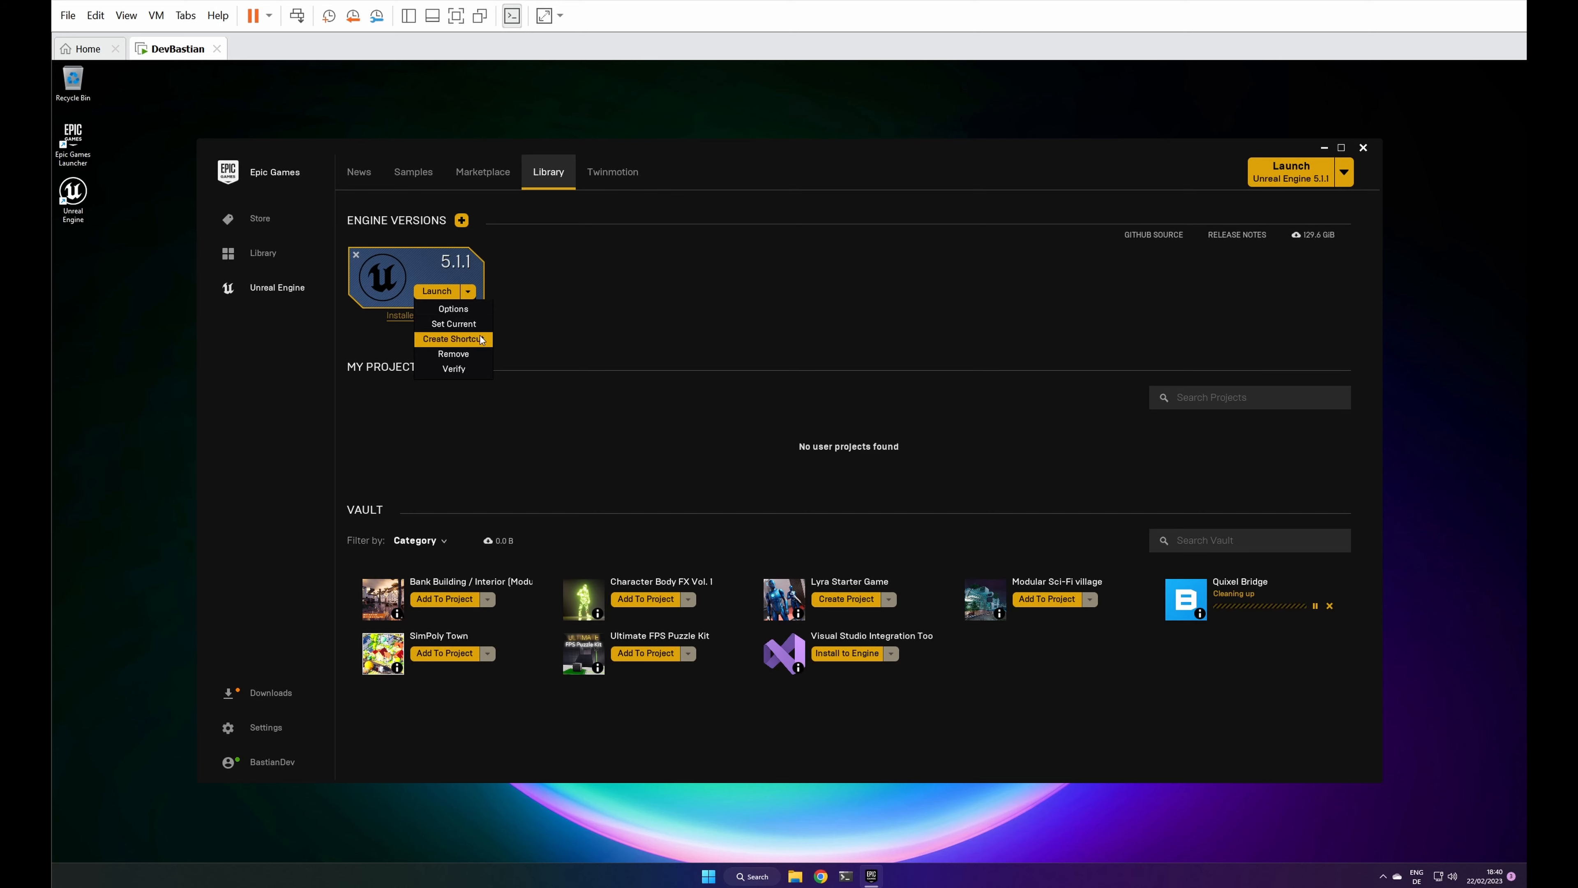
pyautogui.click(454, 307)
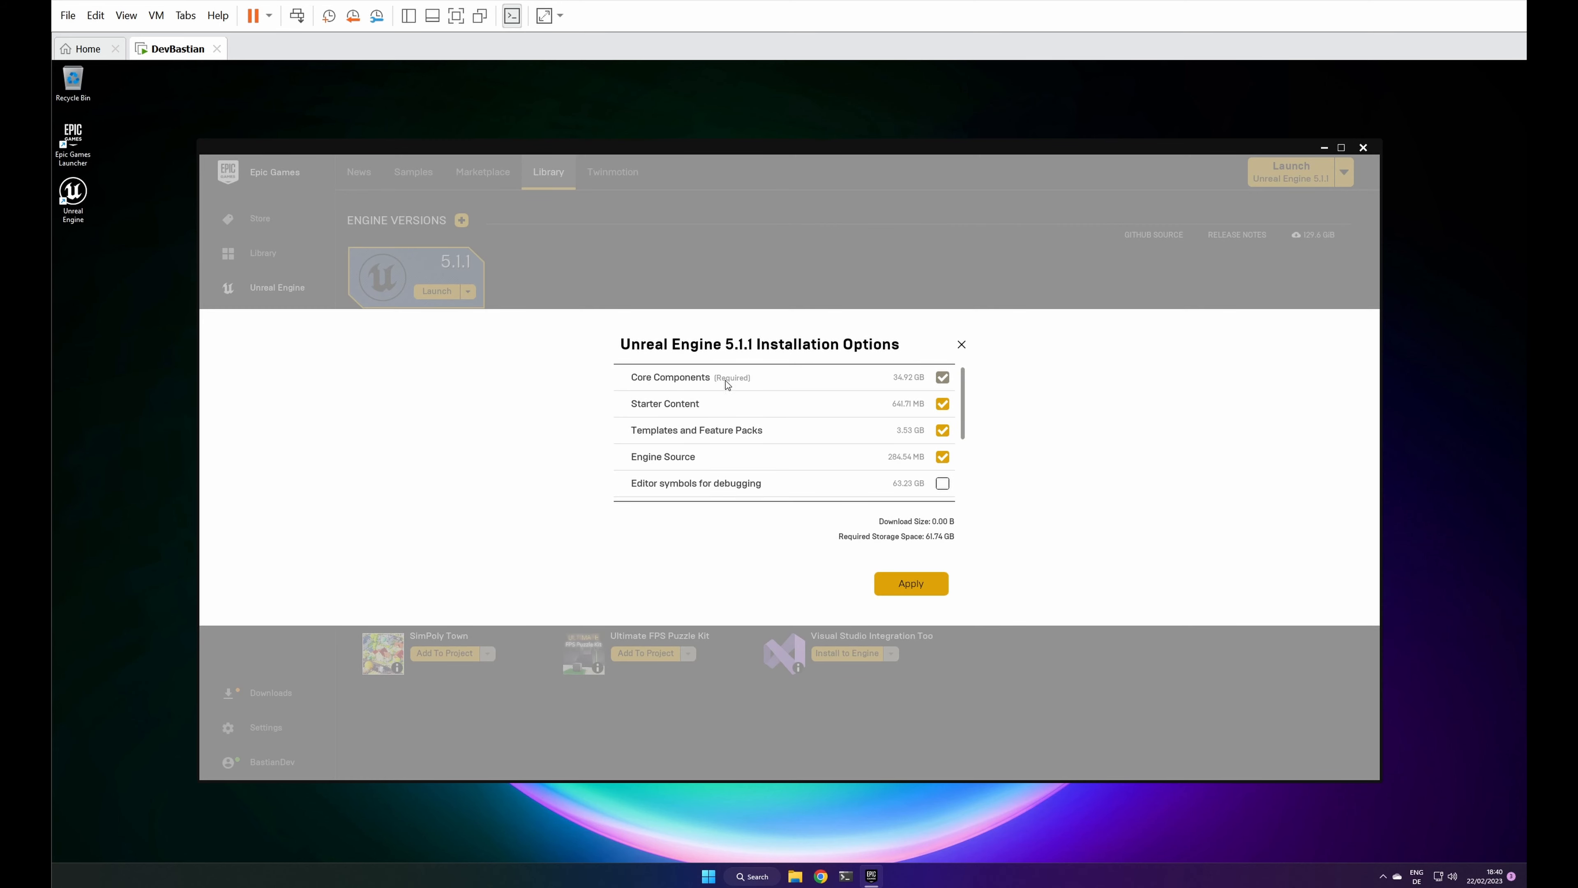
pyautogui.scroll(-3, 853, 427)
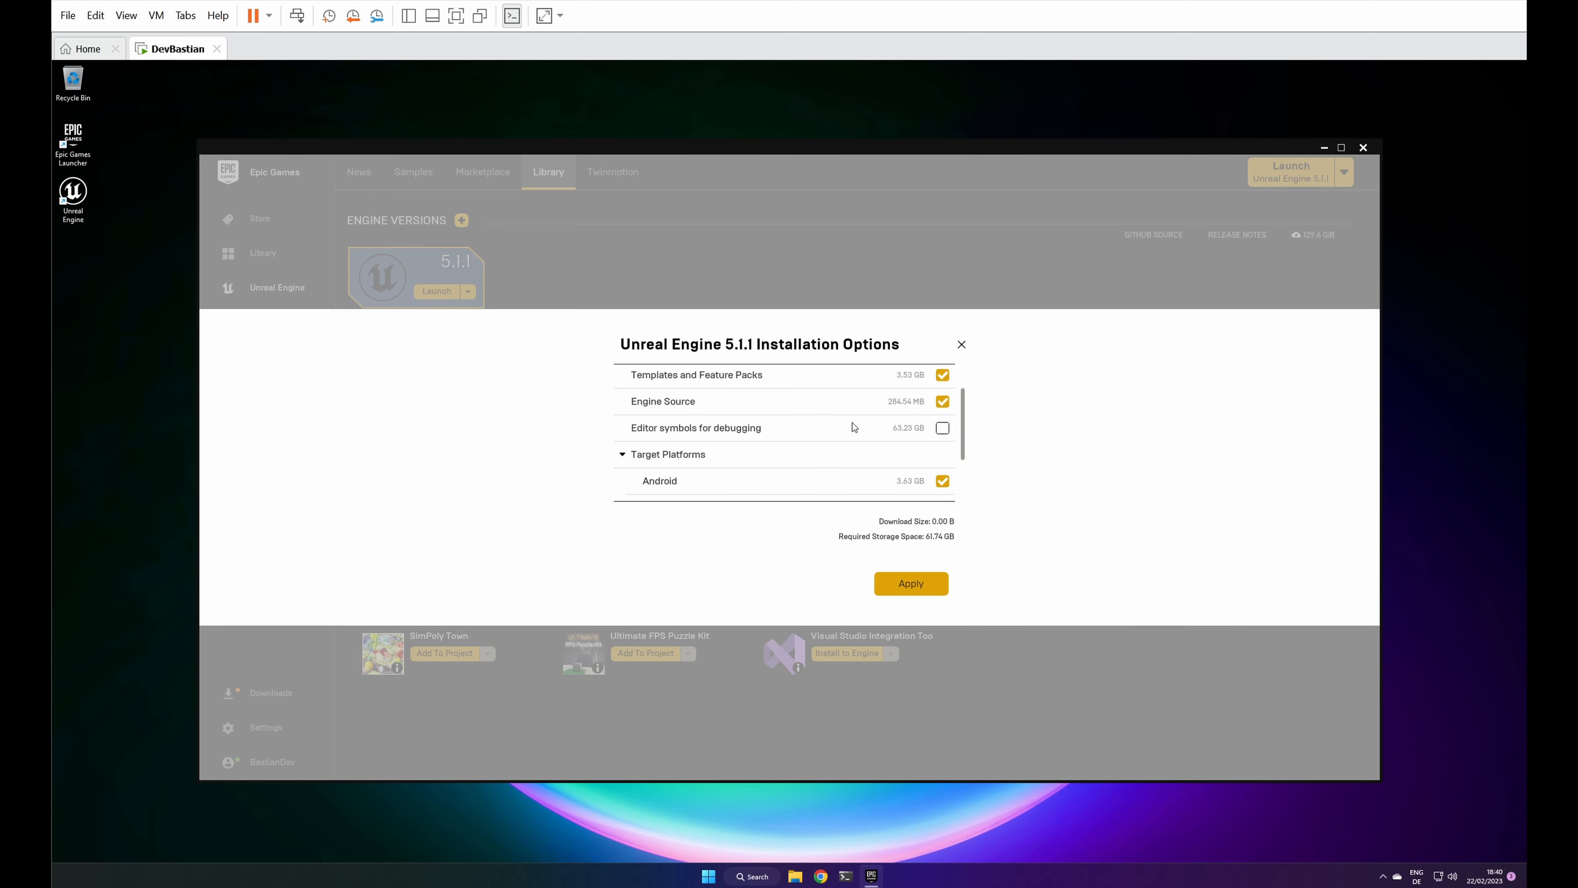
pyautogui.scroll(-2, 853, 427)
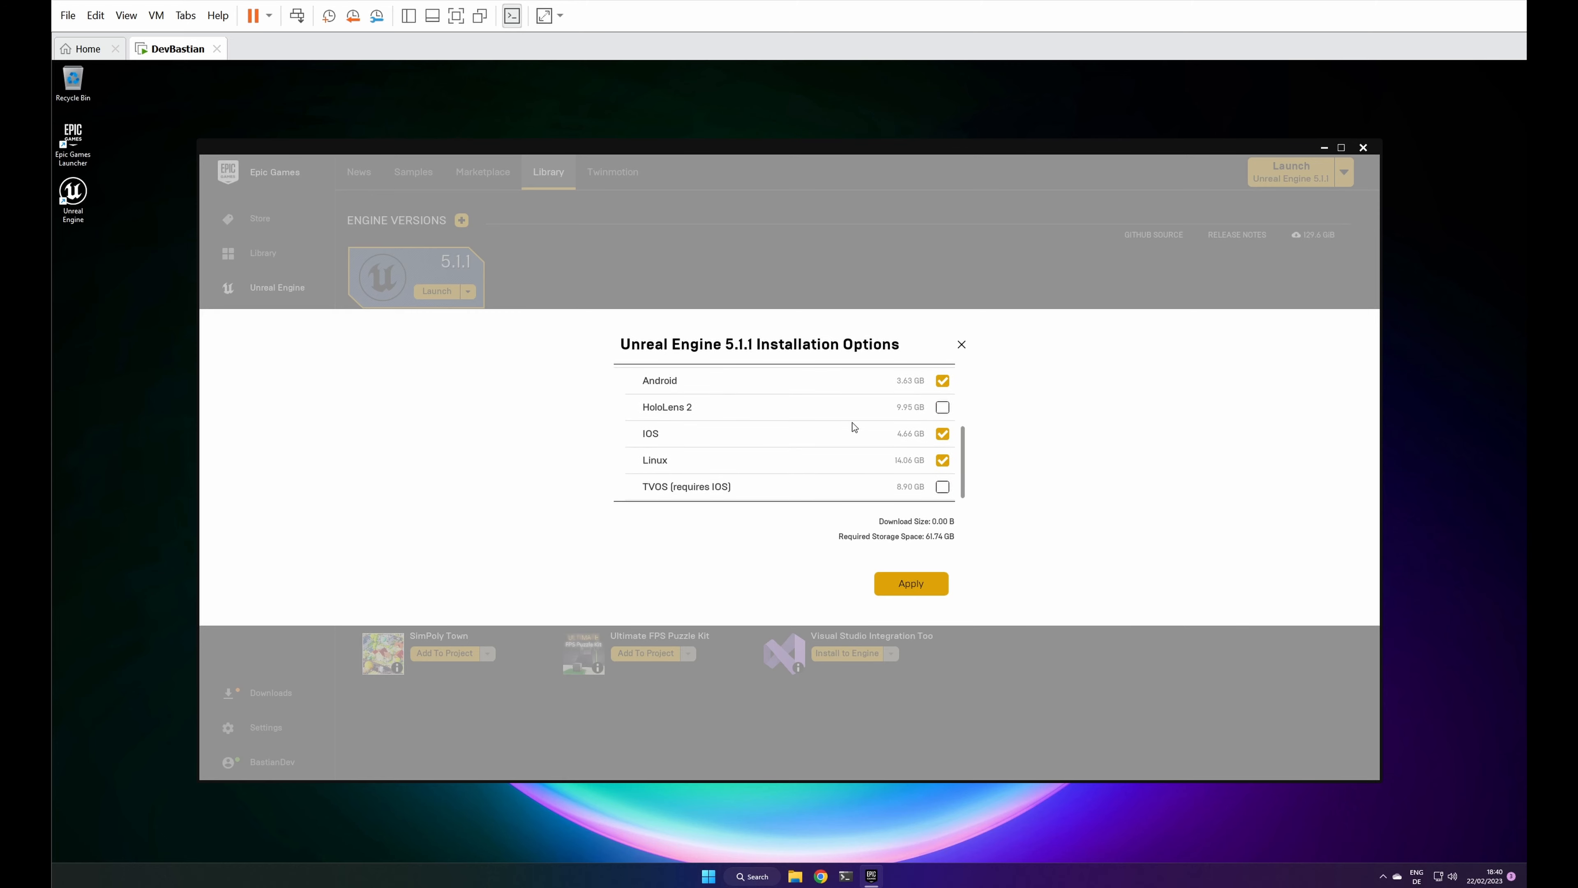
pyautogui.scroll(3, 853, 427)
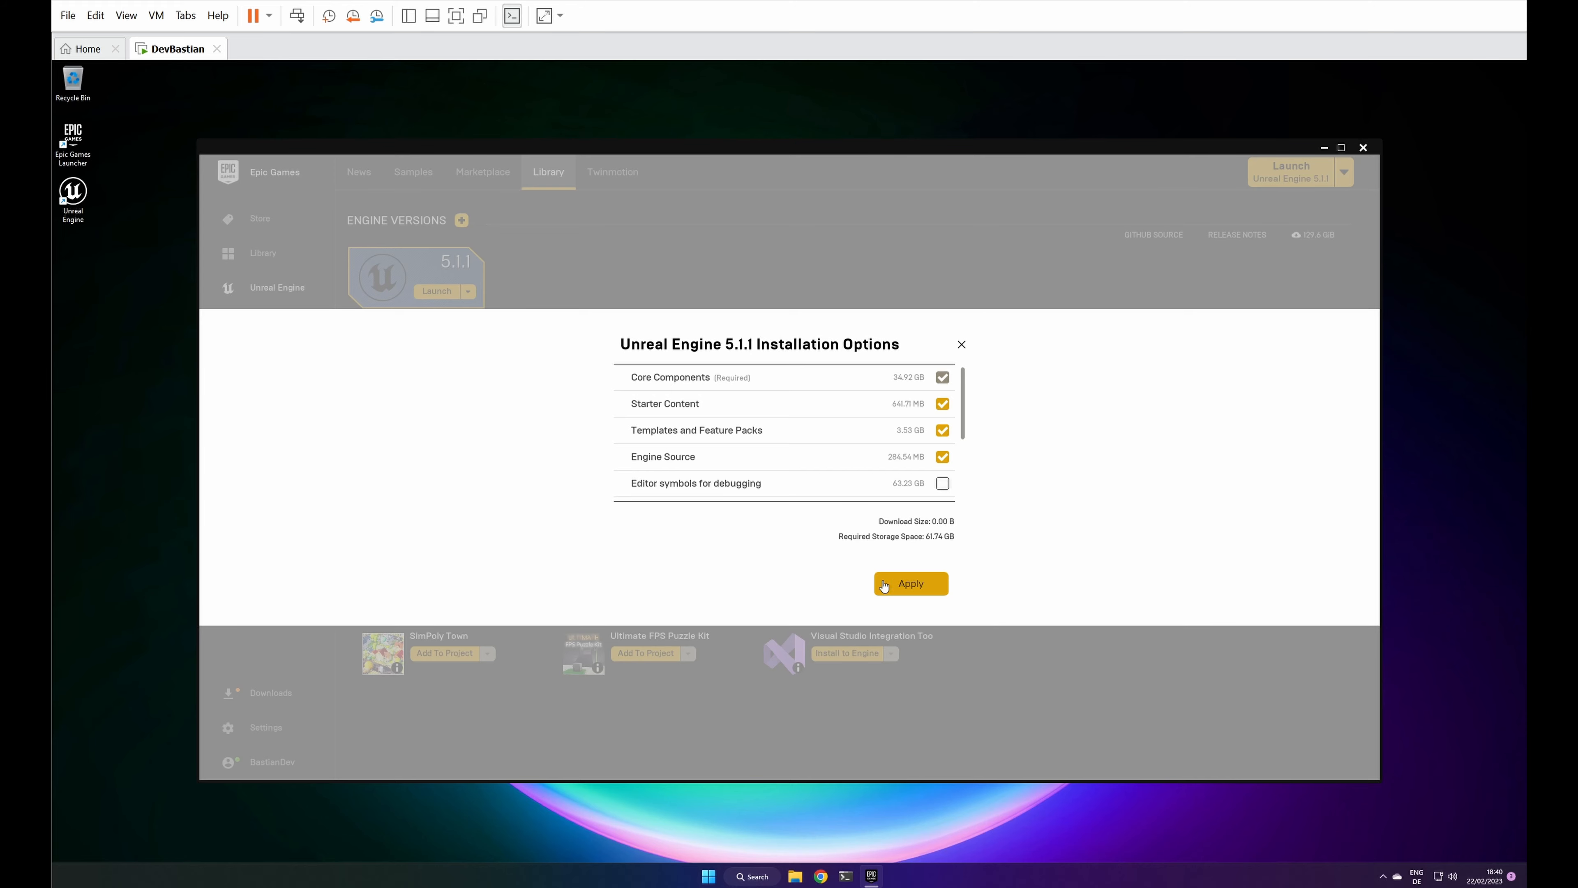
pyautogui.click(897, 590)
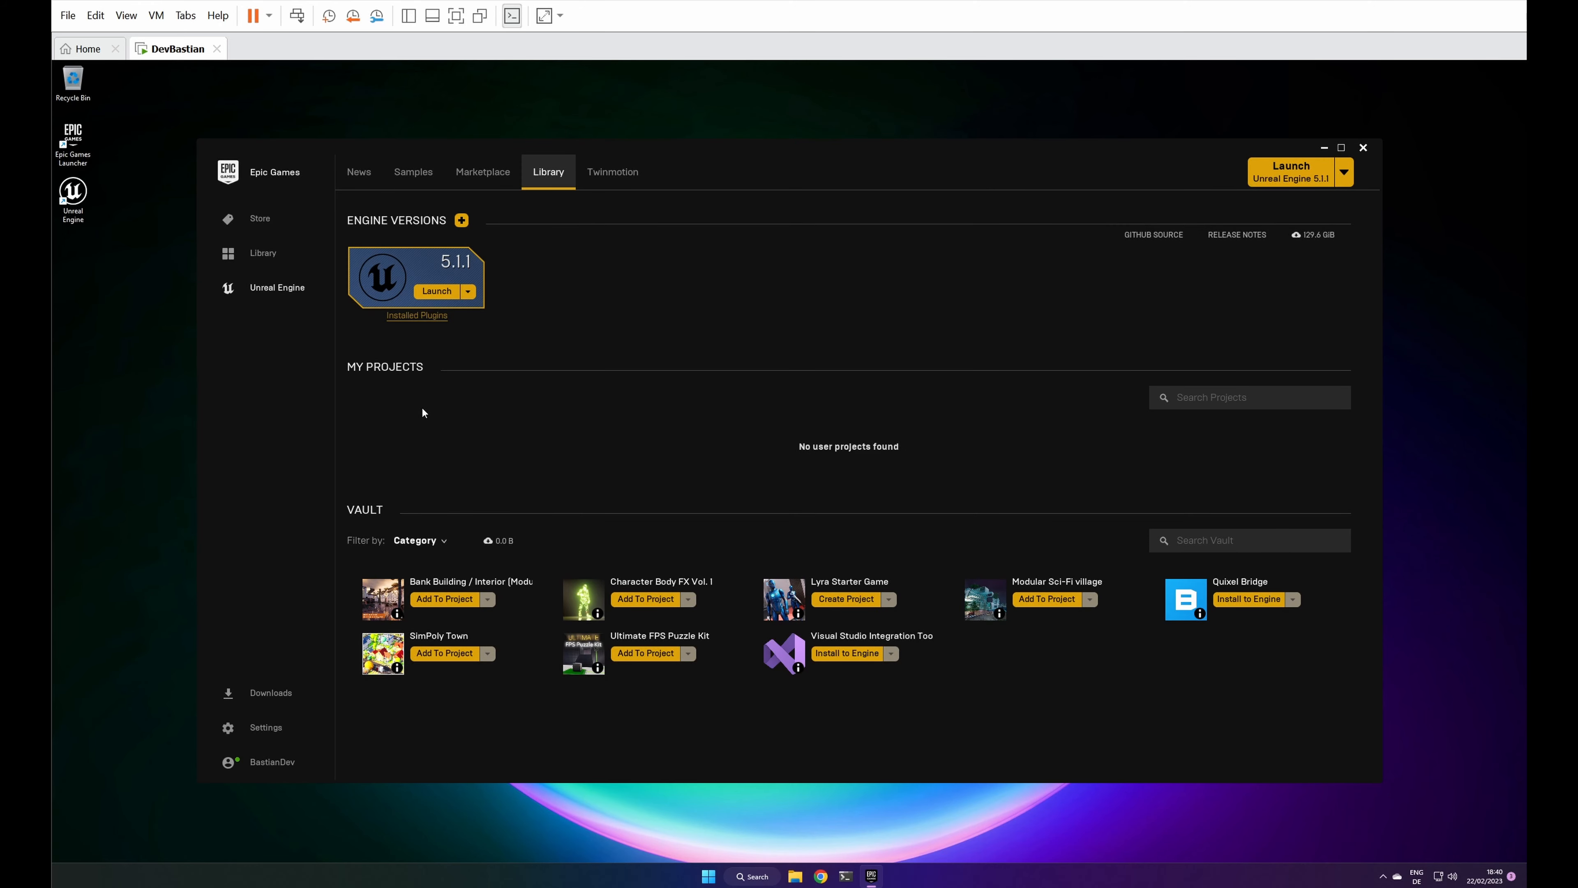
# Step: Switch to File Explorer and run the UnrealVS extension installer from Z:\UE_5.1\Engine\Extras\UnrealVS\VS2022
pyautogui.click(795, 875)
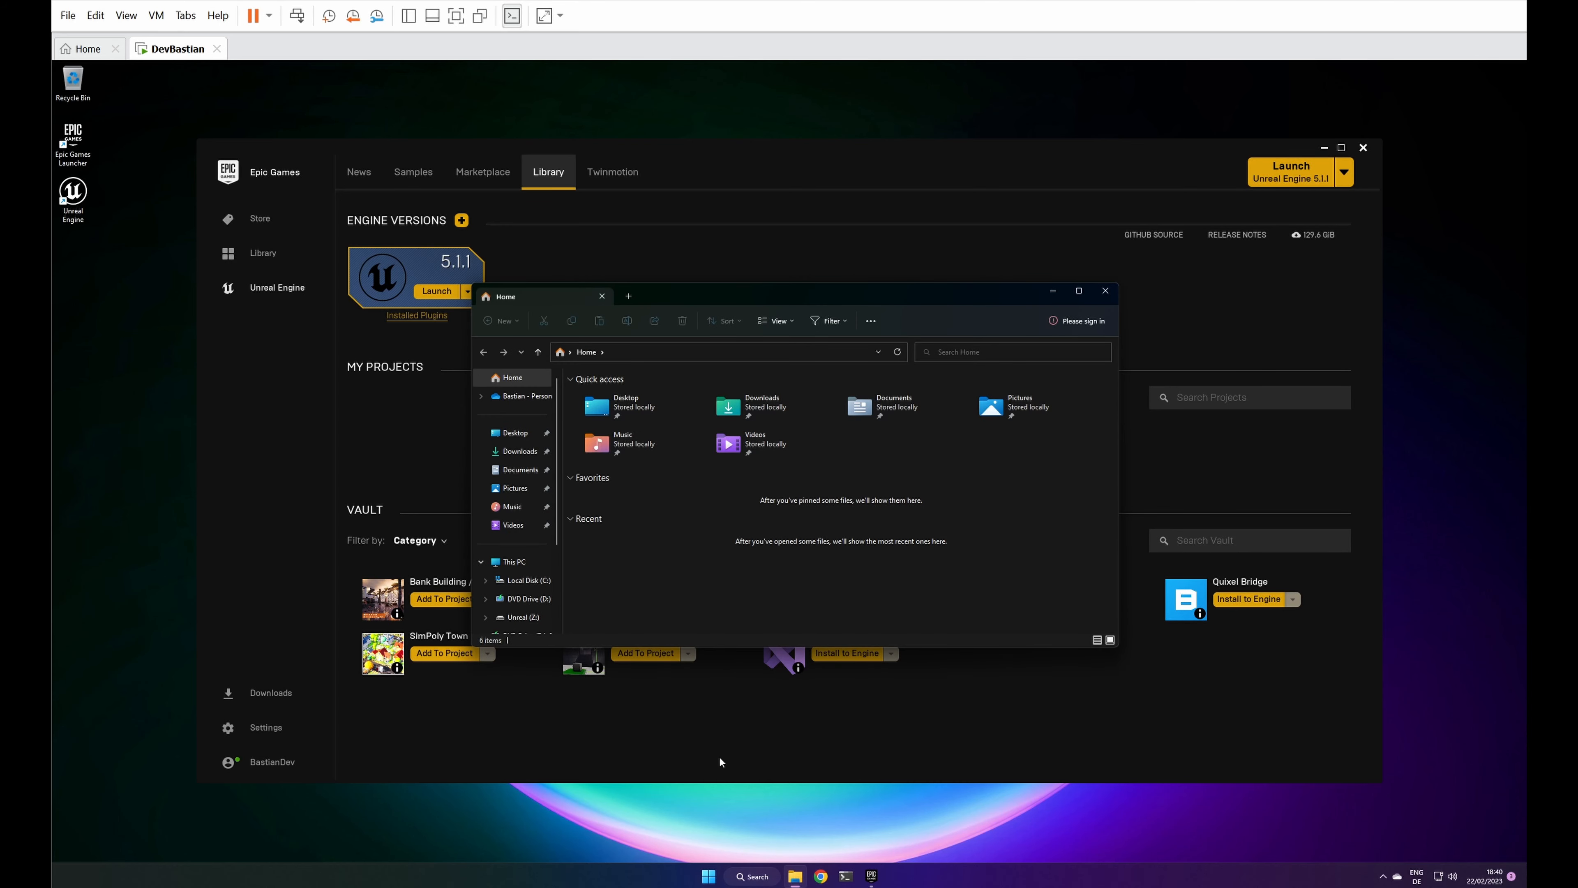
pyautogui.click(522, 617)
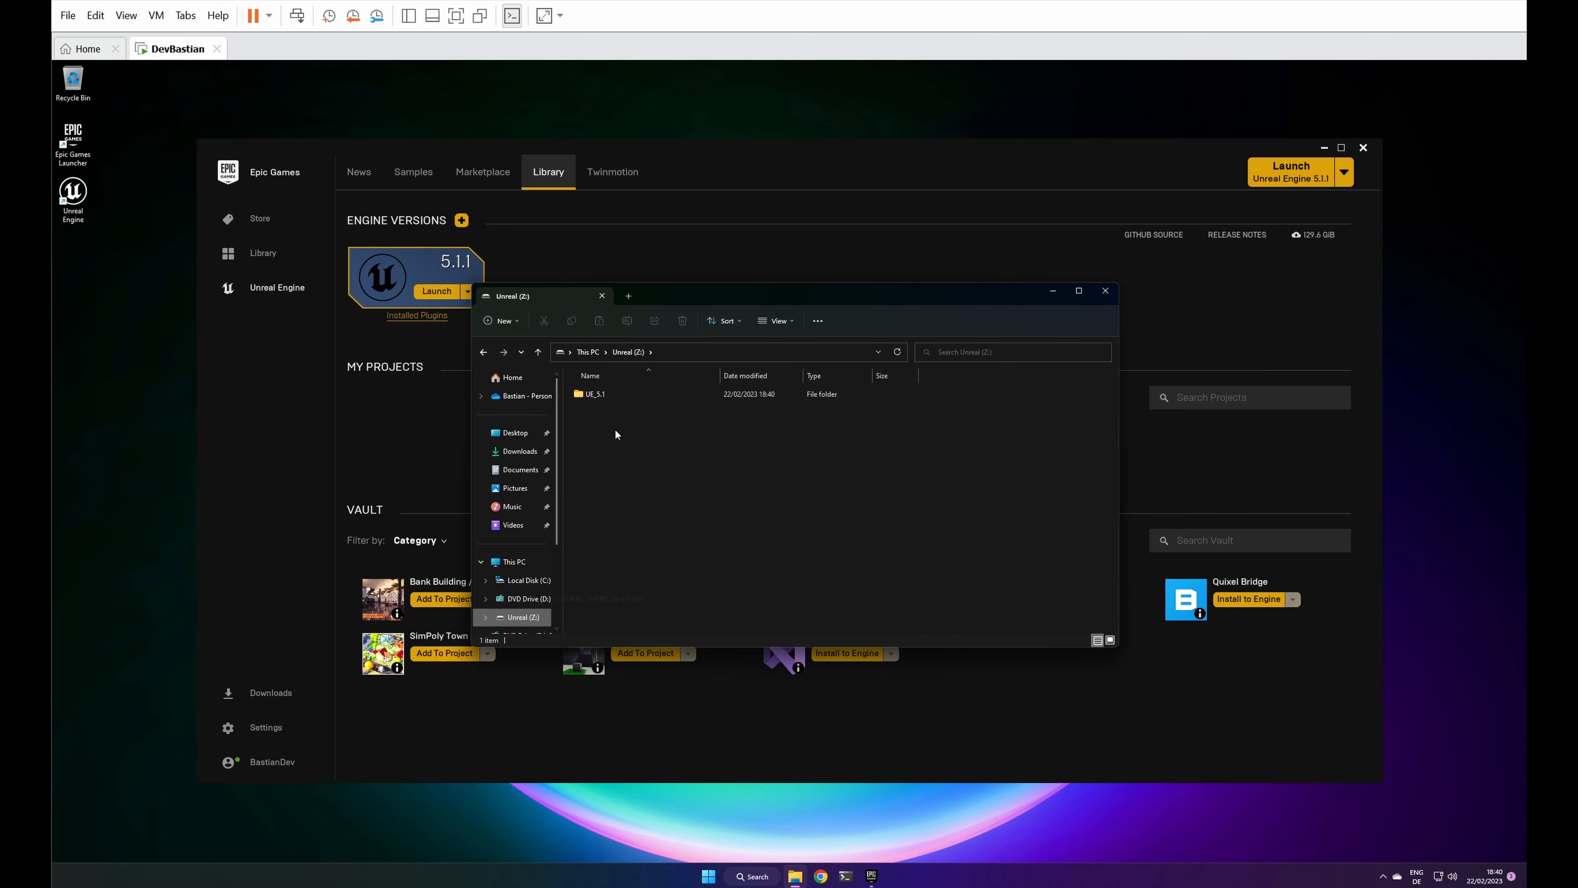
pyautogui.doubleClick(592, 394)
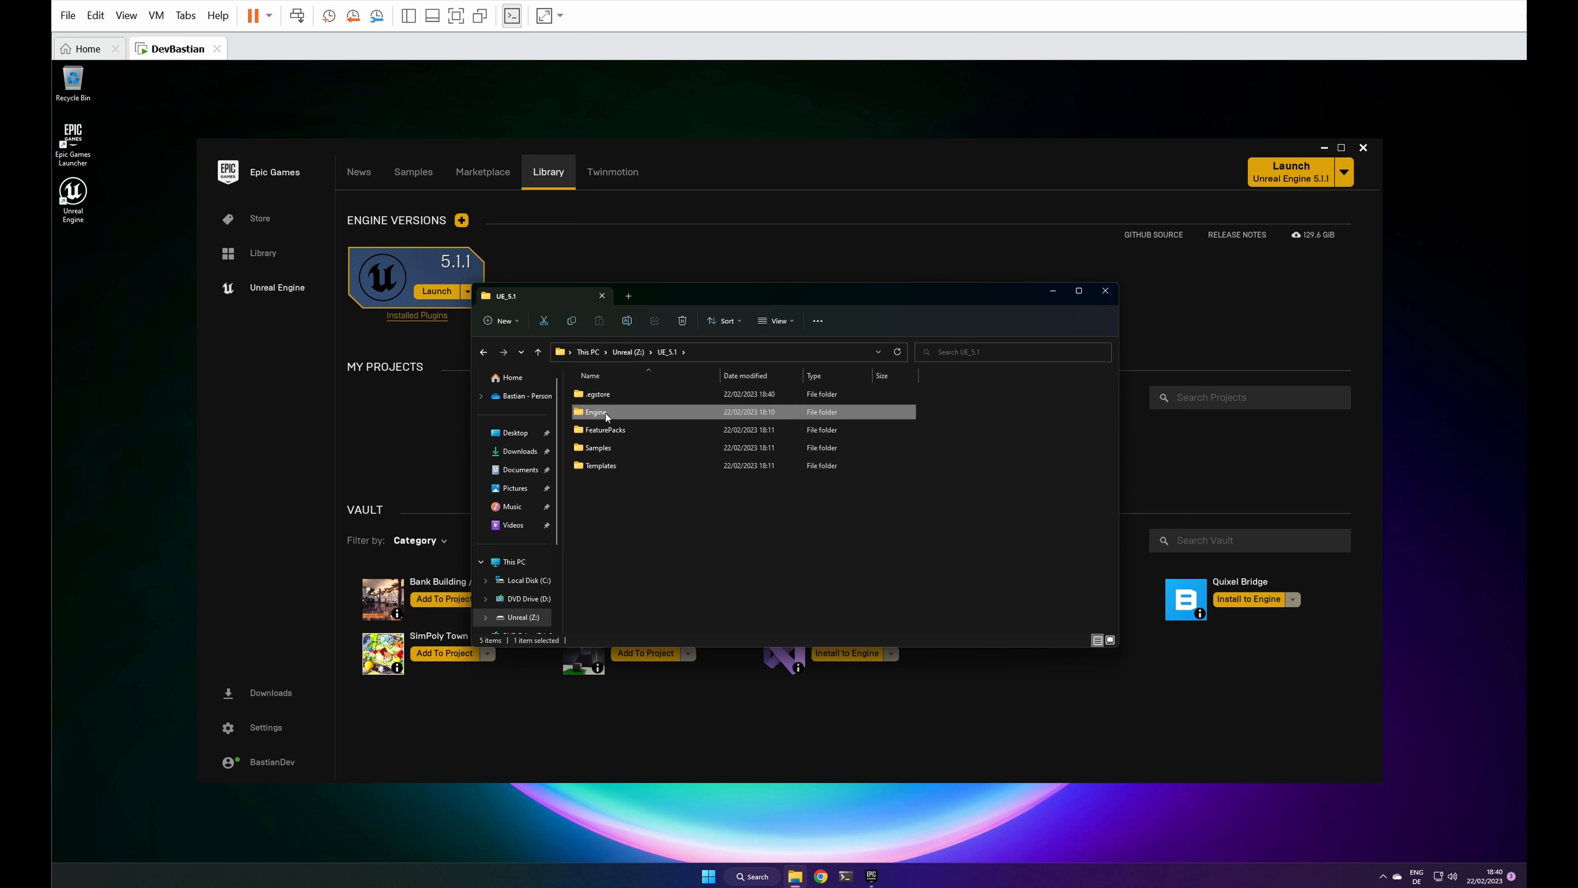
pyautogui.doubleClick(605, 414)
pyautogui.doubleClick(595, 501)
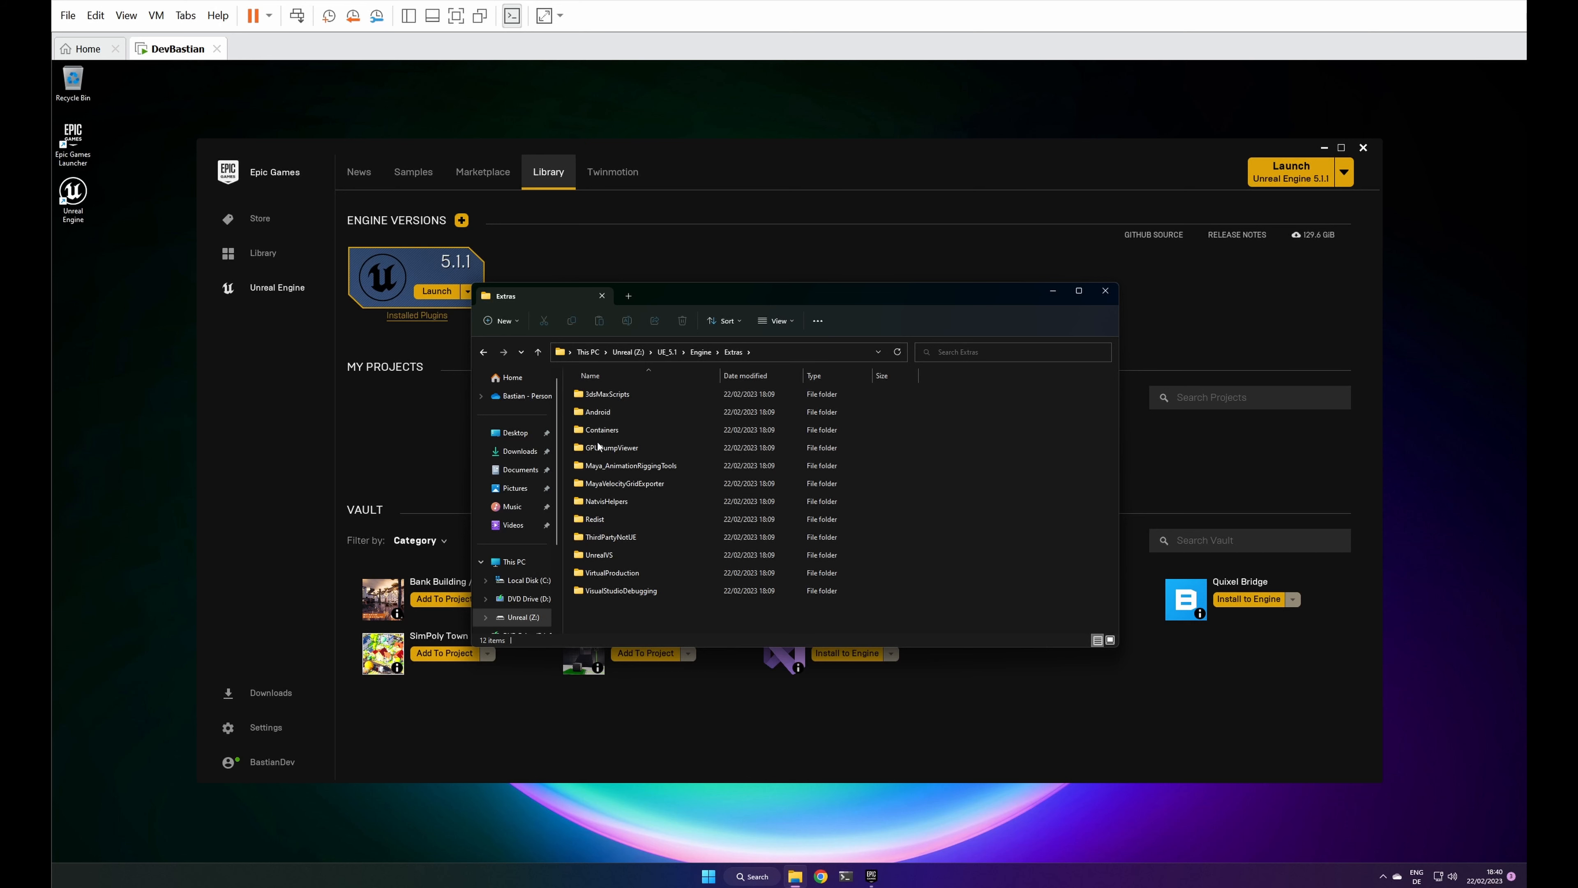
pyautogui.doubleClick(610, 554)
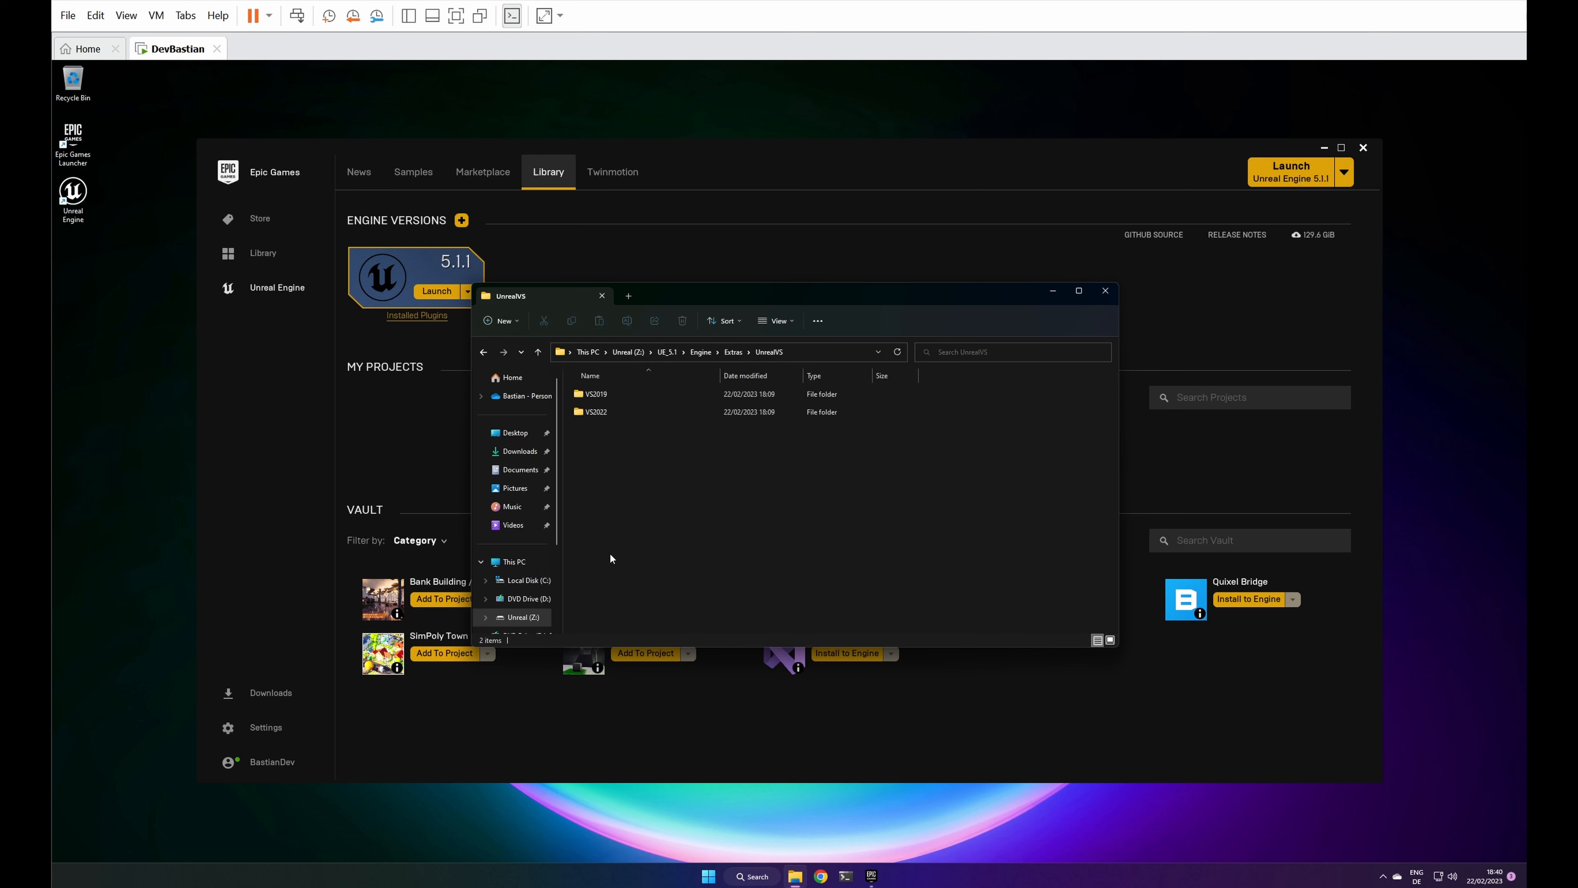
pyautogui.doubleClick(598, 411)
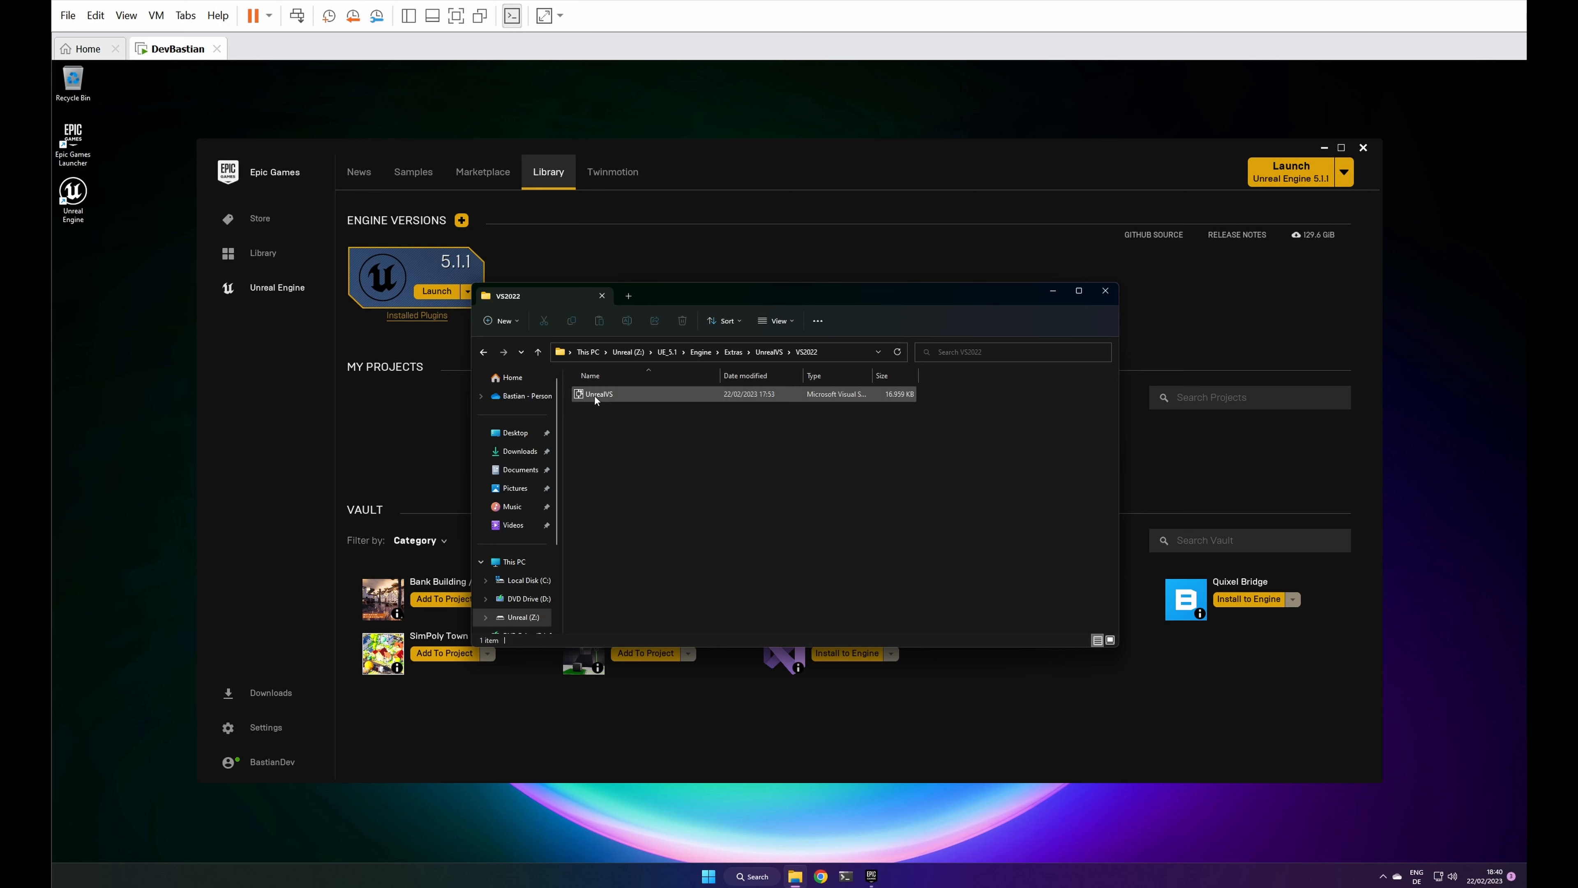
pyautogui.doubleClick(594, 397)
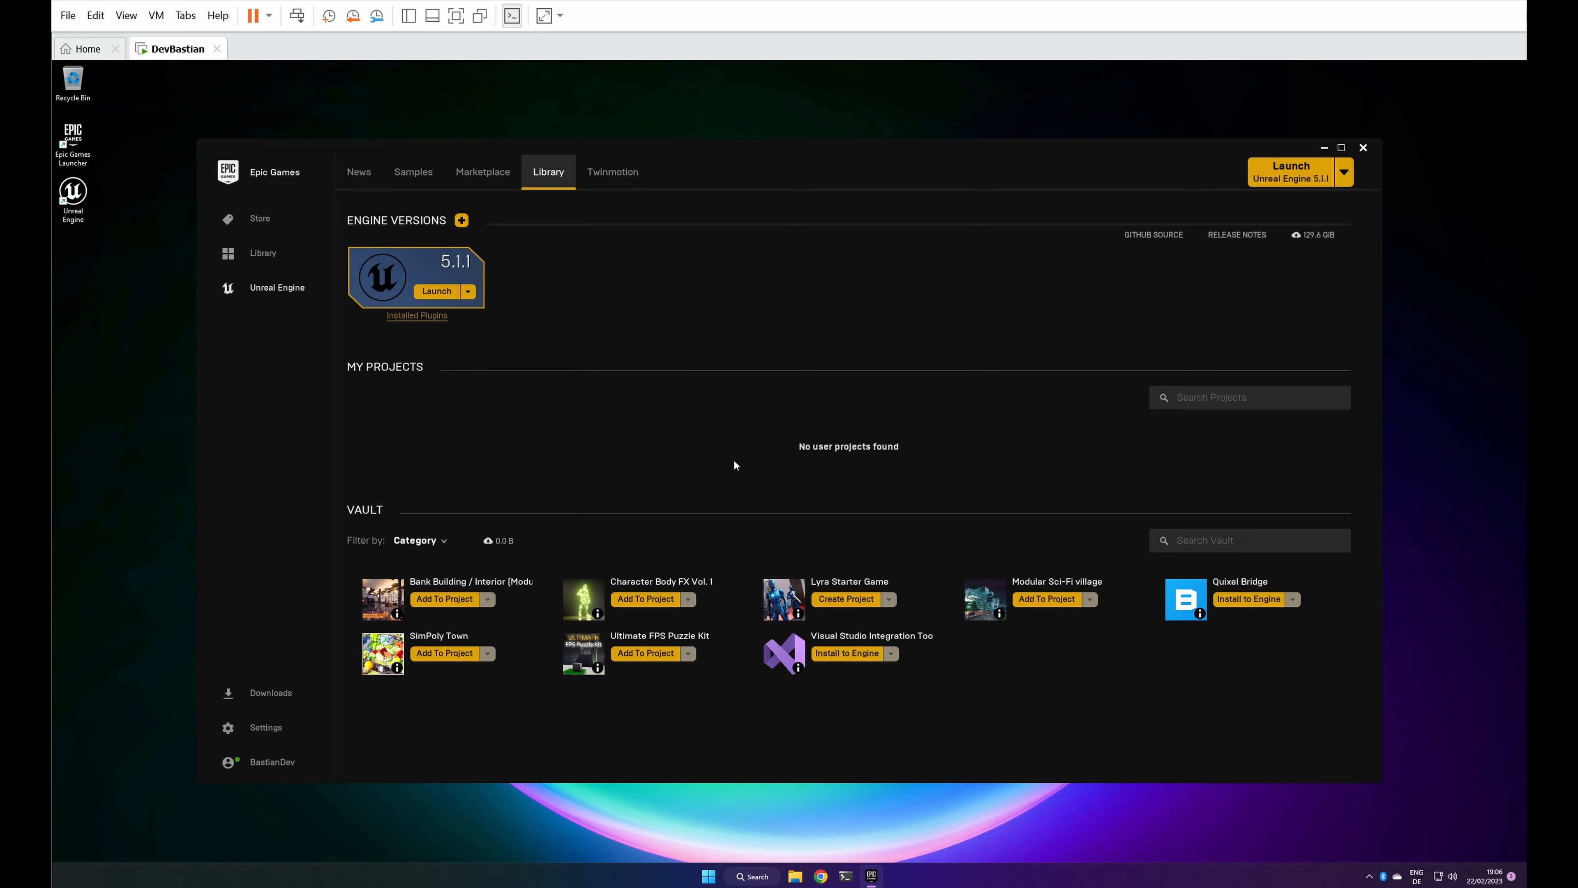
# Step: Create the LyraStarterGame project from the vault's Lyra Starter Game on the Unreal (Z:) drive and check its download
pyautogui.click(844, 598)
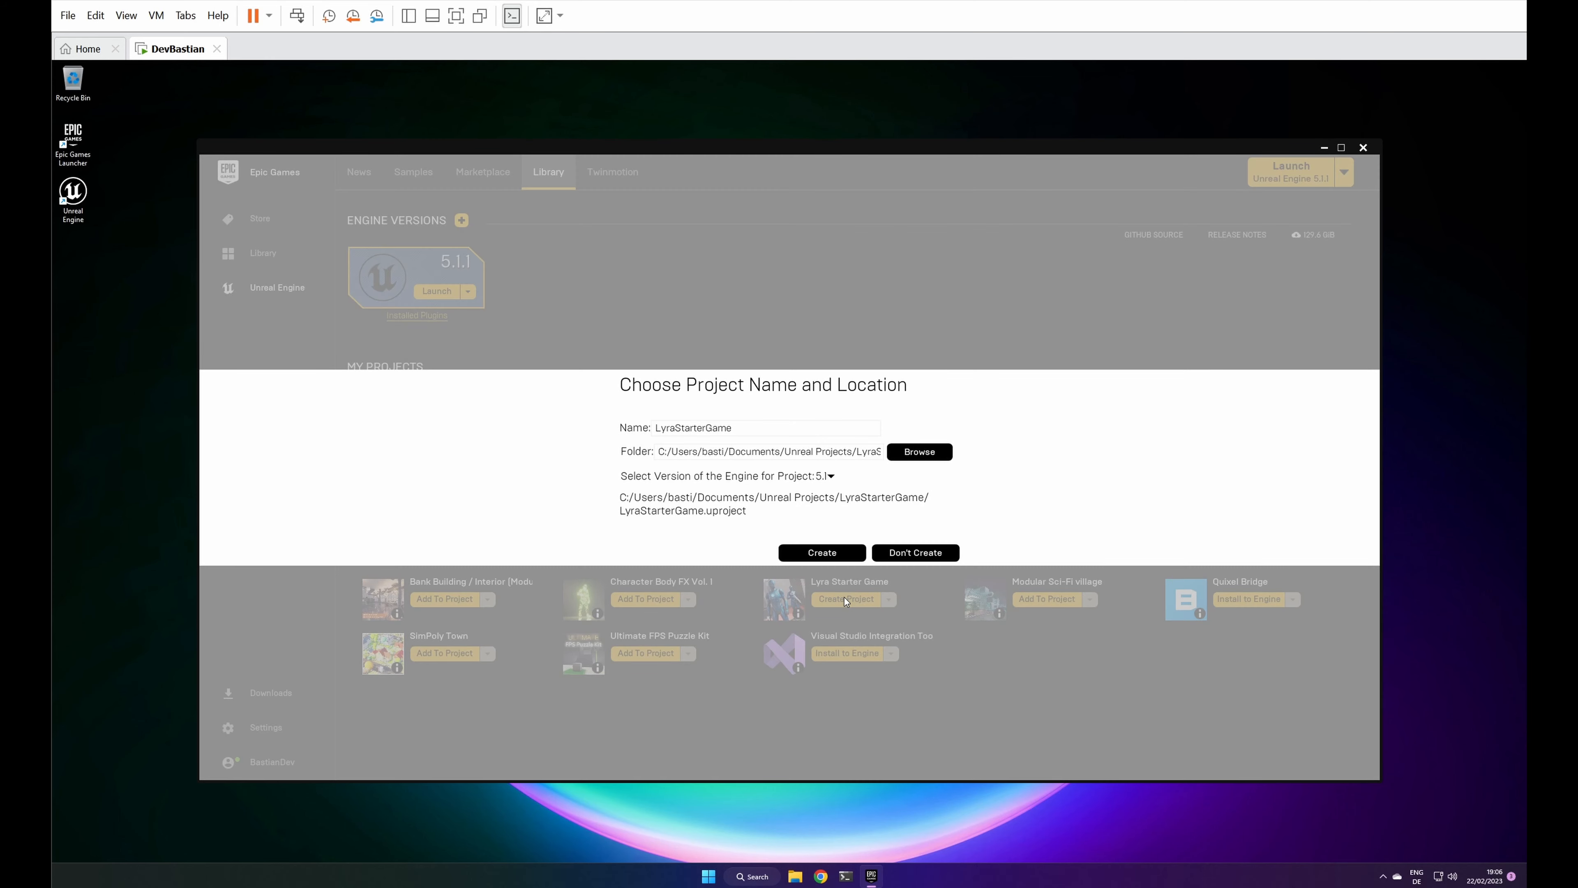
pyautogui.click(907, 451)
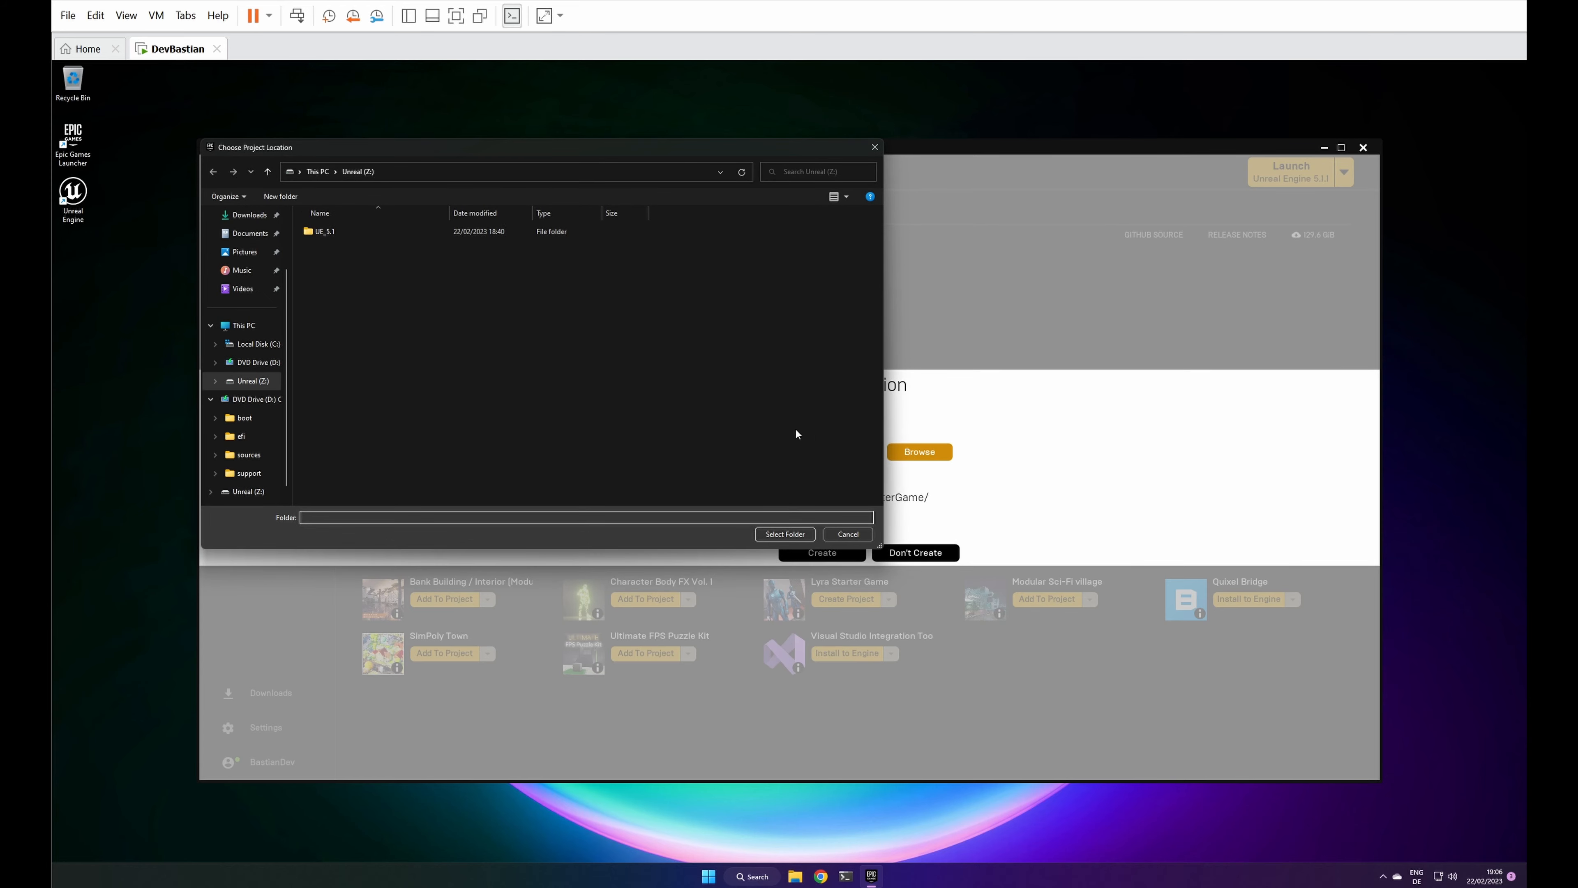
pyautogui.click(261, 381)
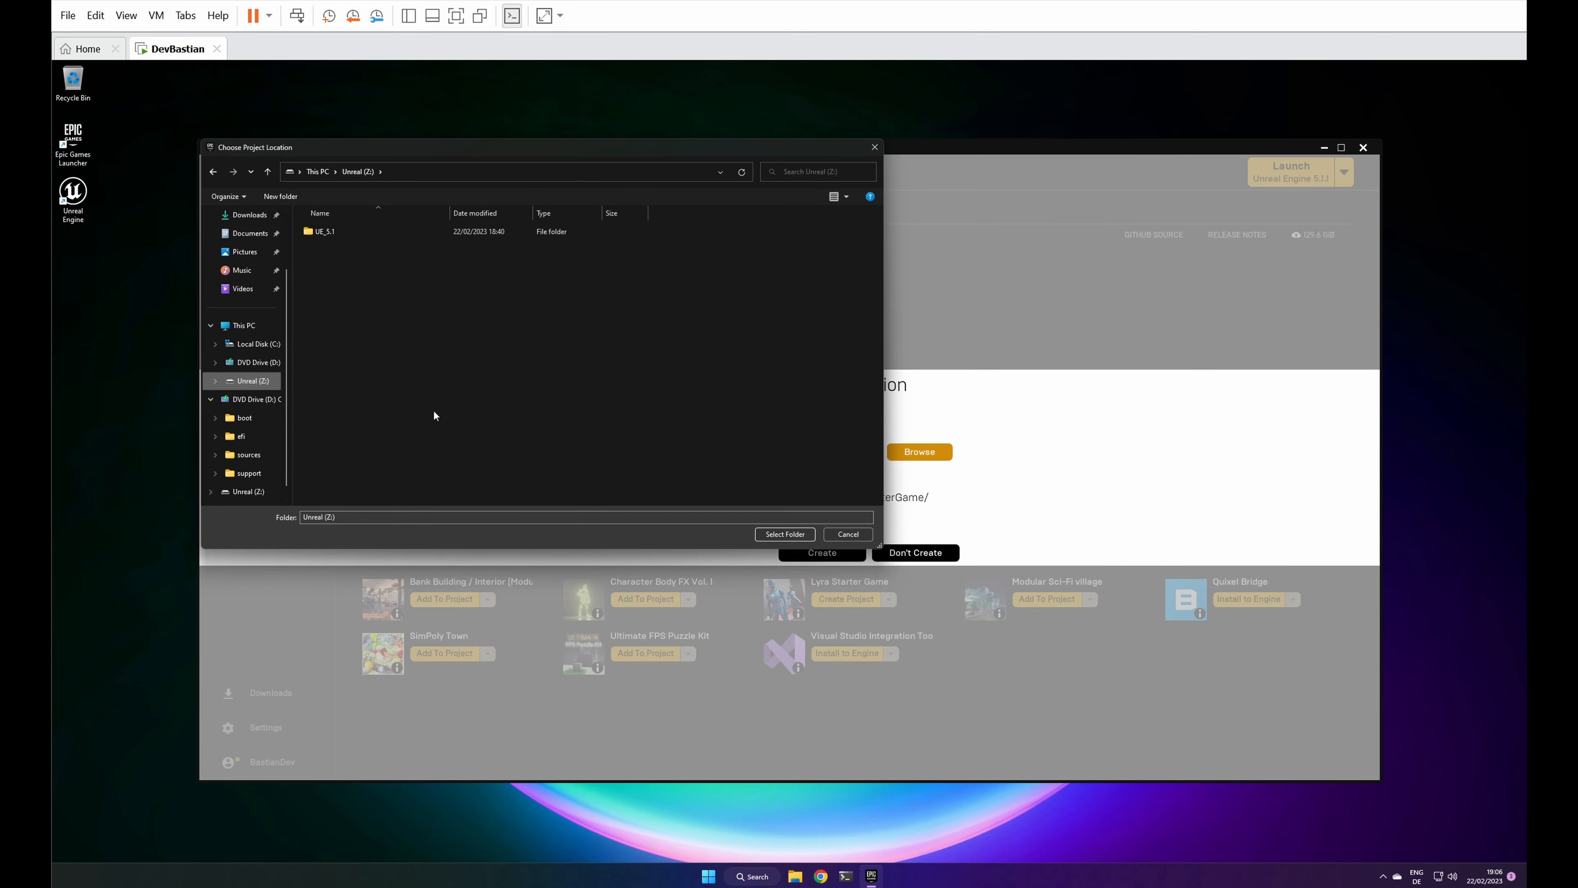
pyautogui.click(794, 535)
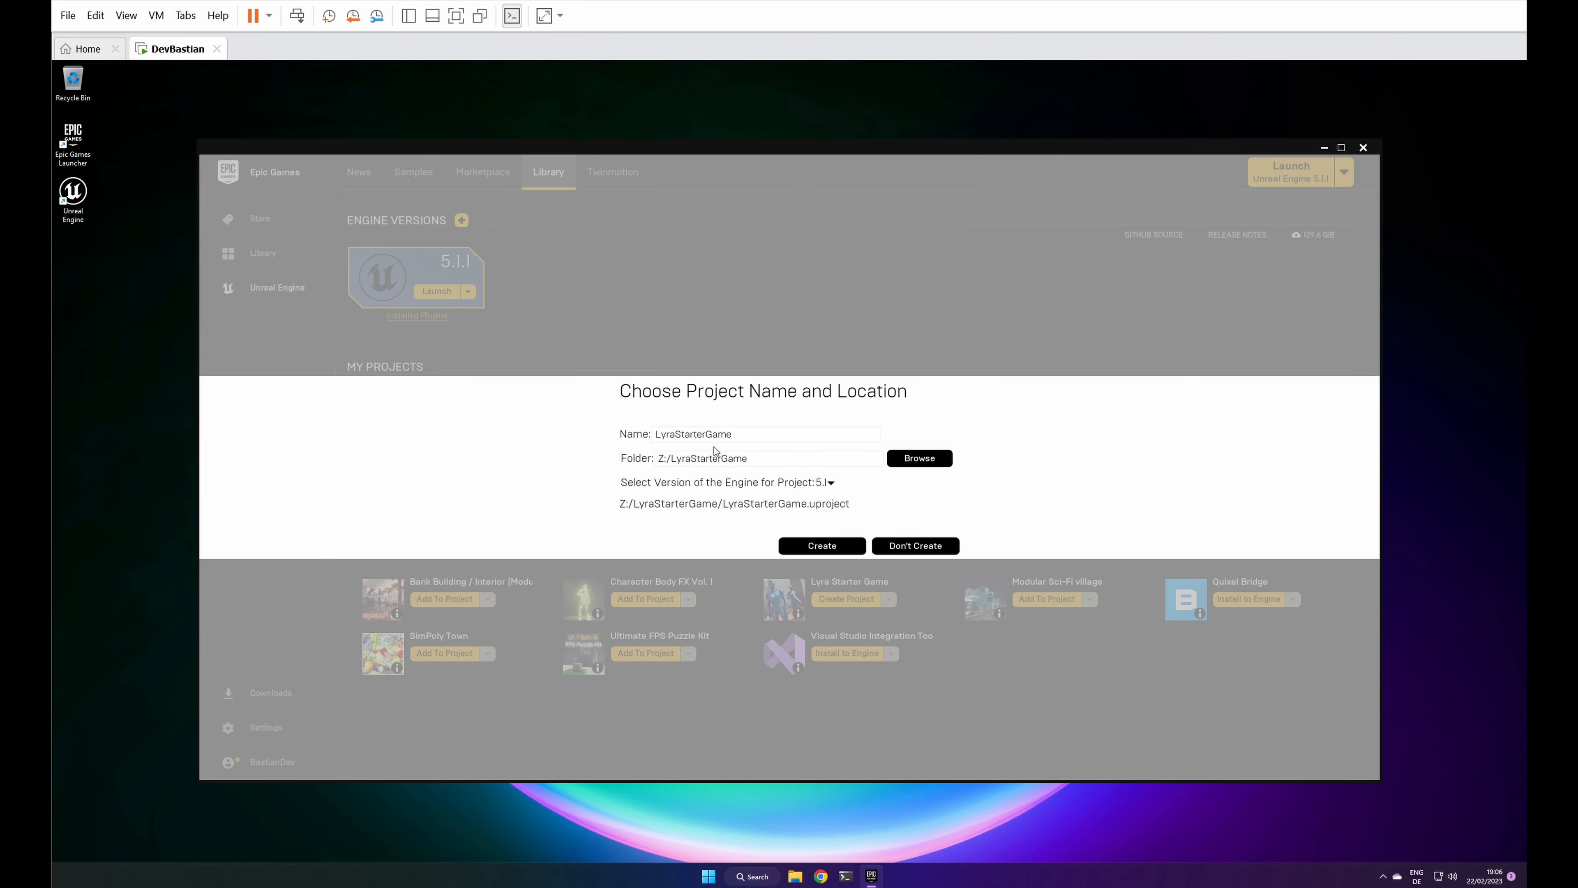
pyautogui.click(813, 546)
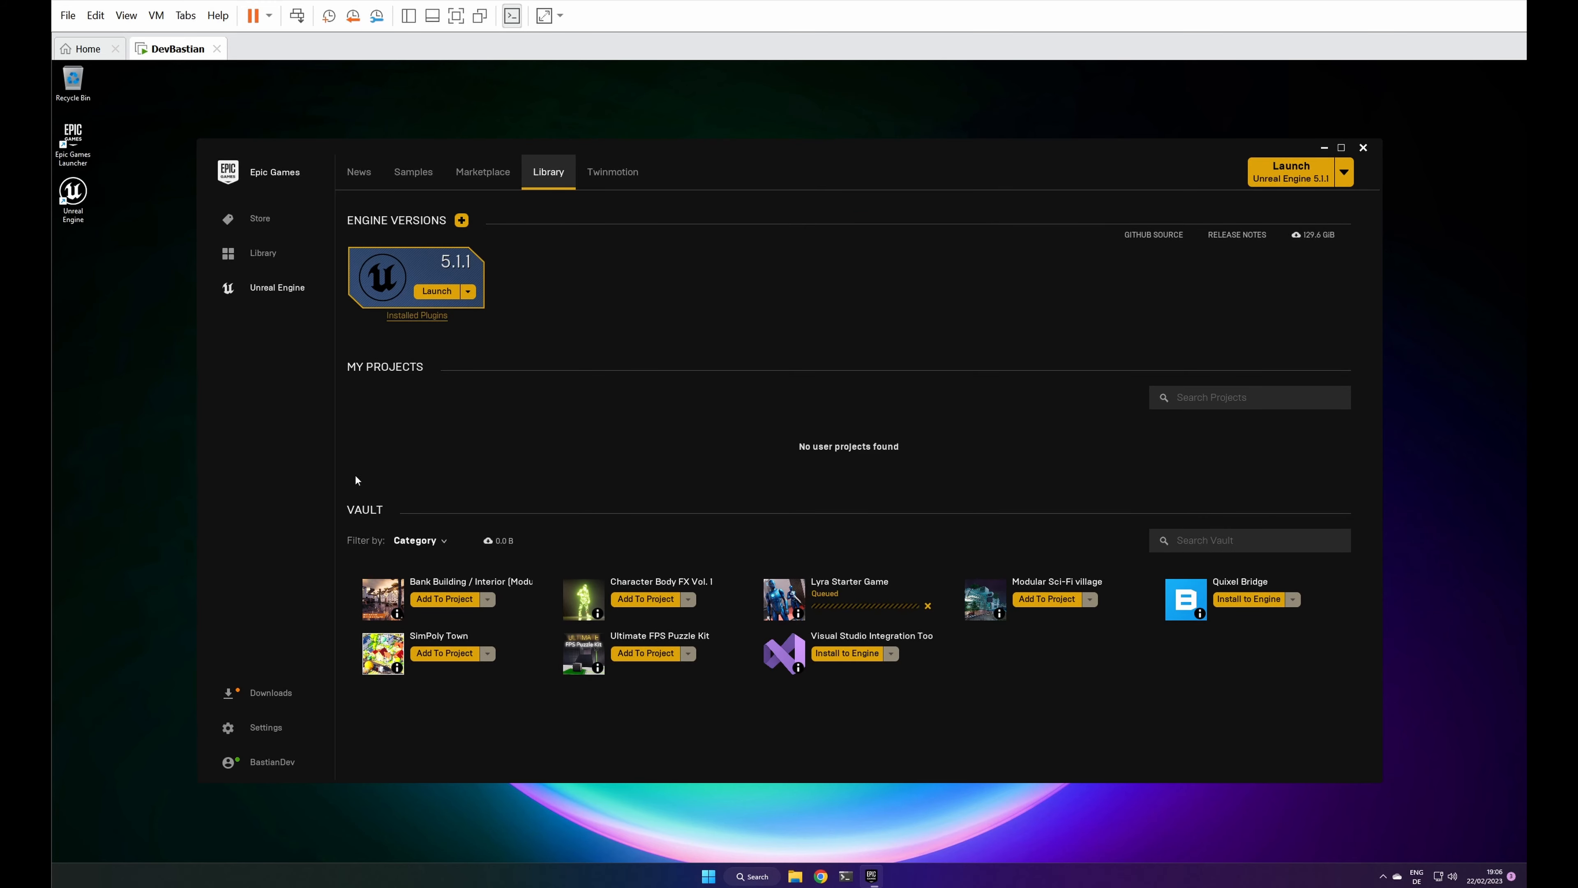
pyautogui.click(263, 696)
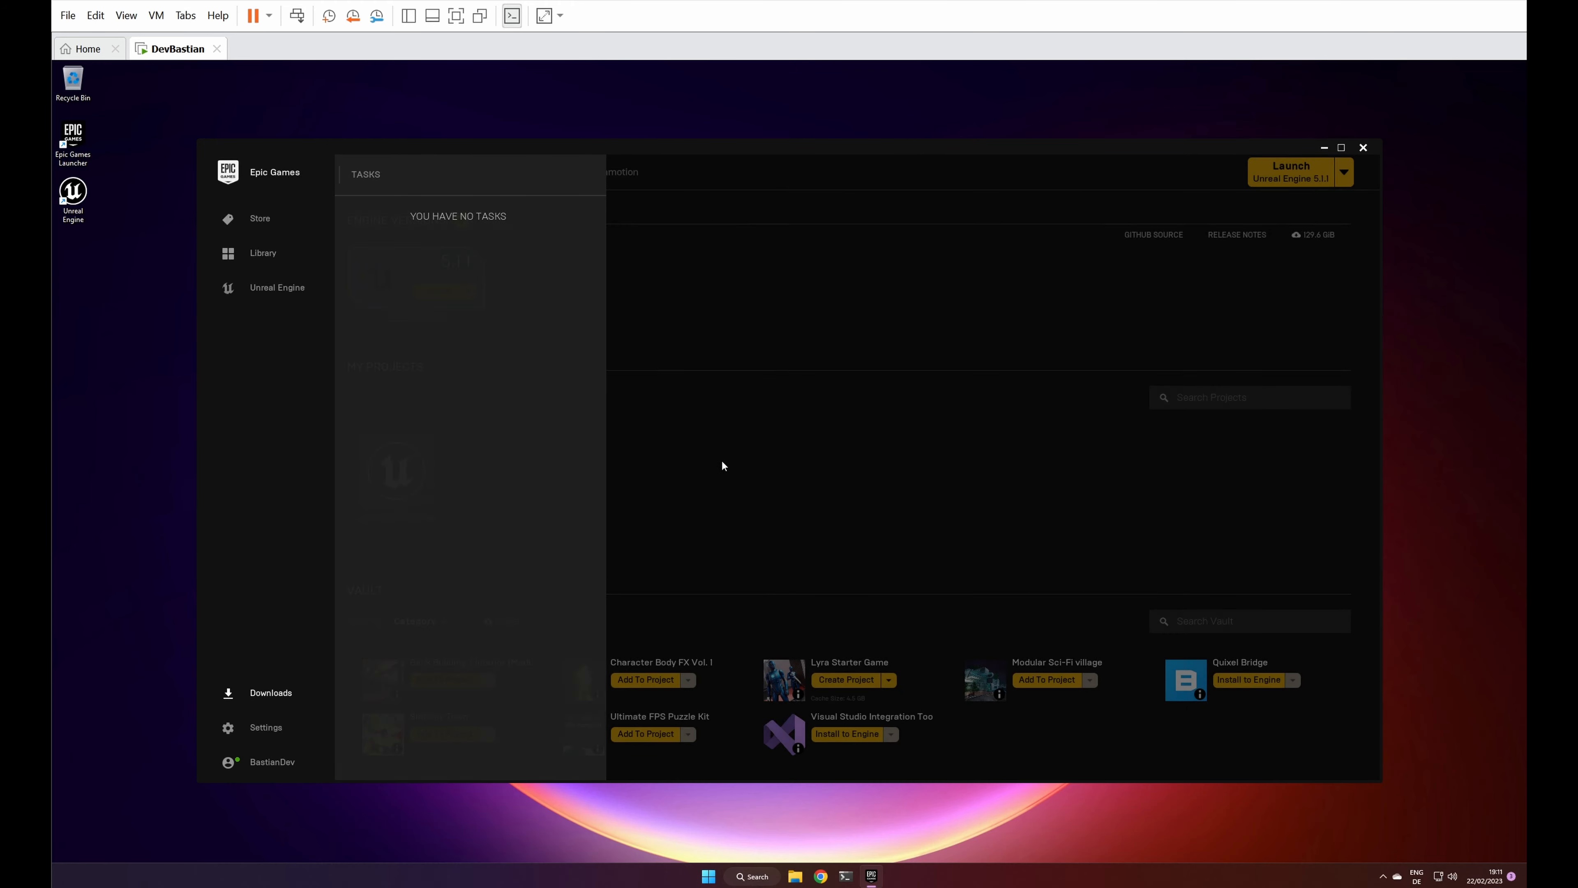
pyautogui.click(722, 461)
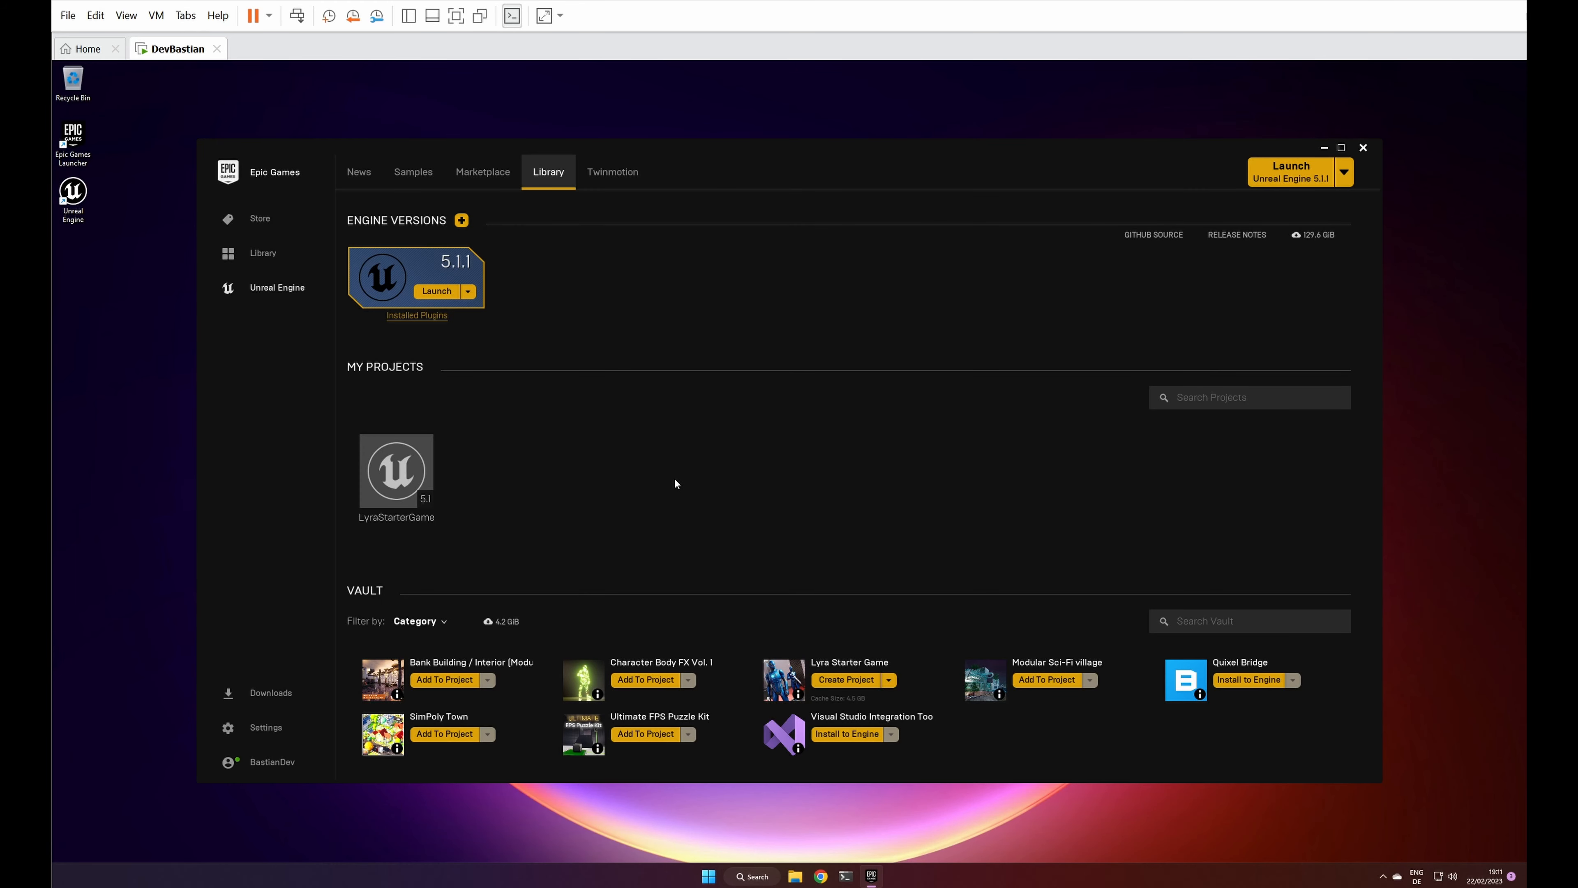
# Step: Switch to File Explorer and open the LyraStarterGame project file from Z:\LyraStarterGame in Unreal Editor
pyautogui.click(795, 876)
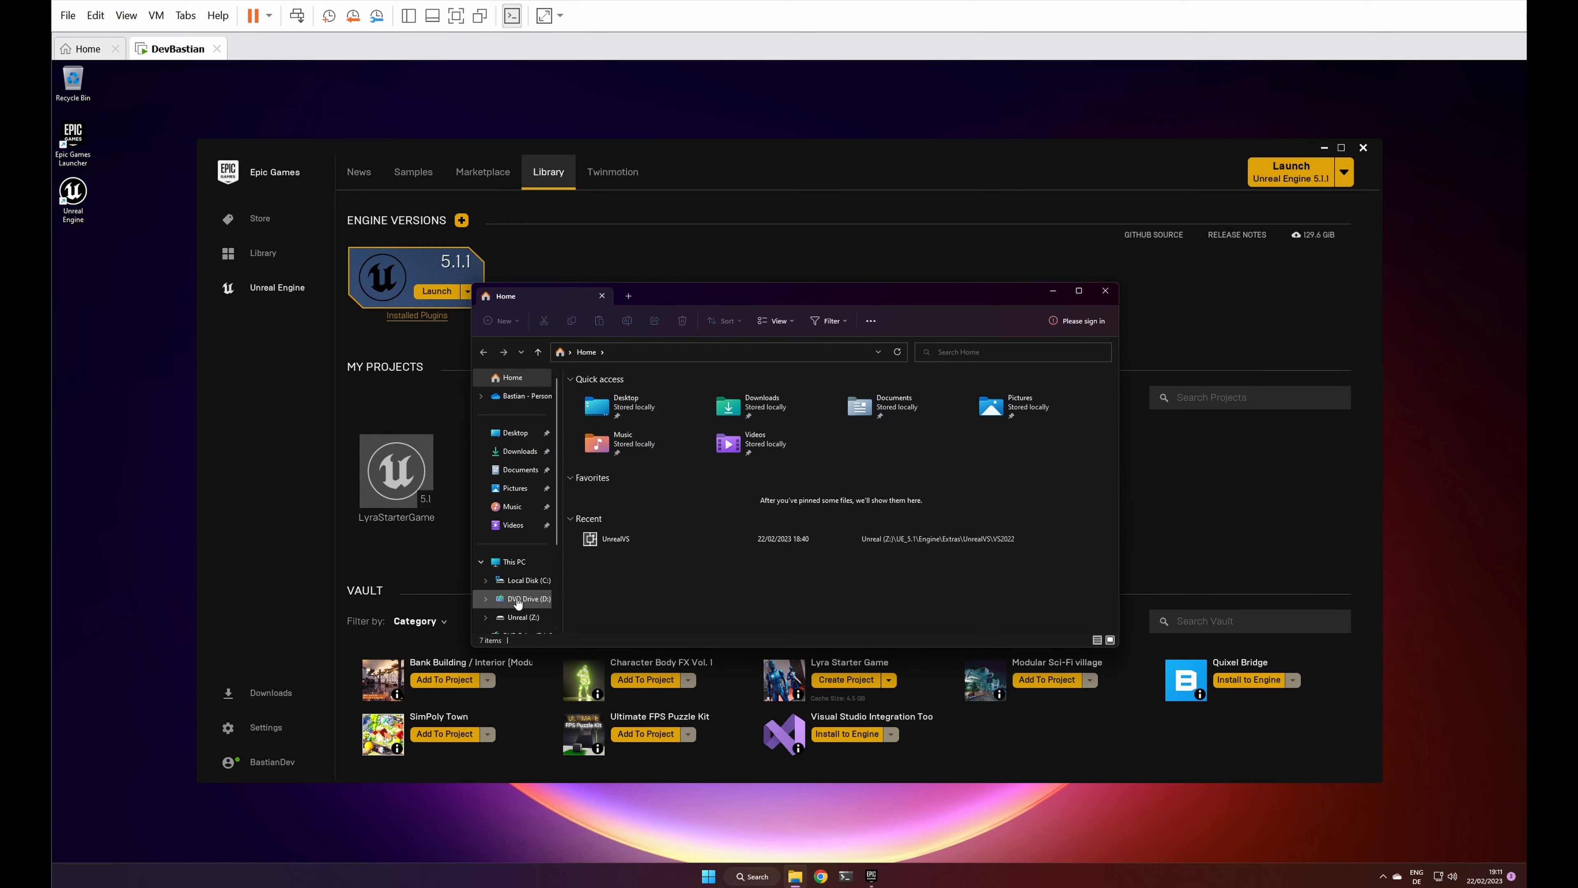
pyautogui.click(522, 617)
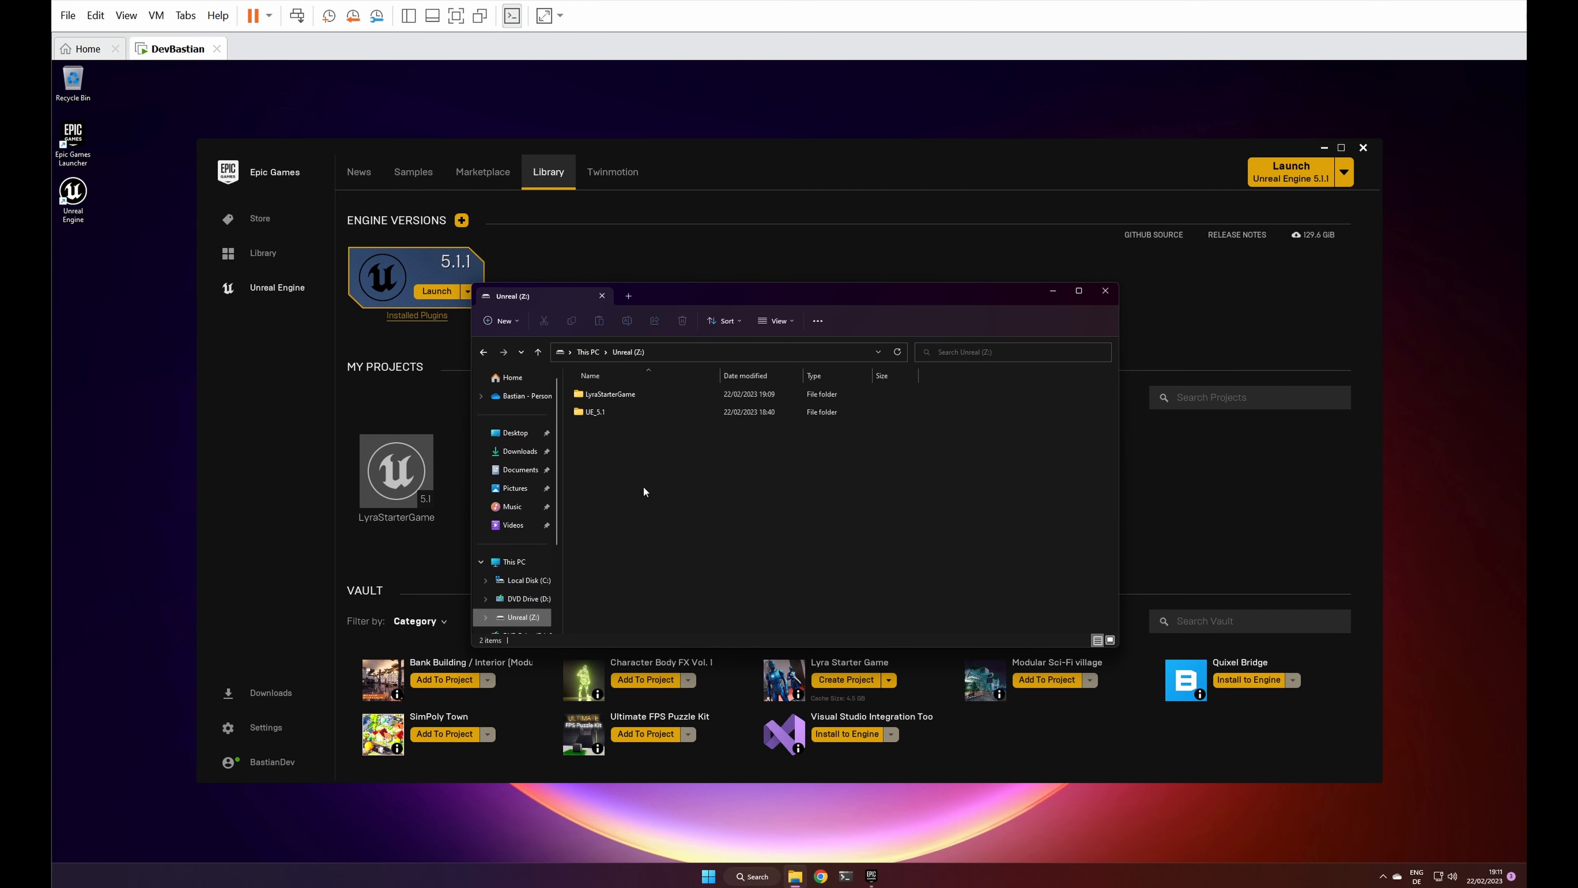
pyautogui.doubleClick(600, 394)
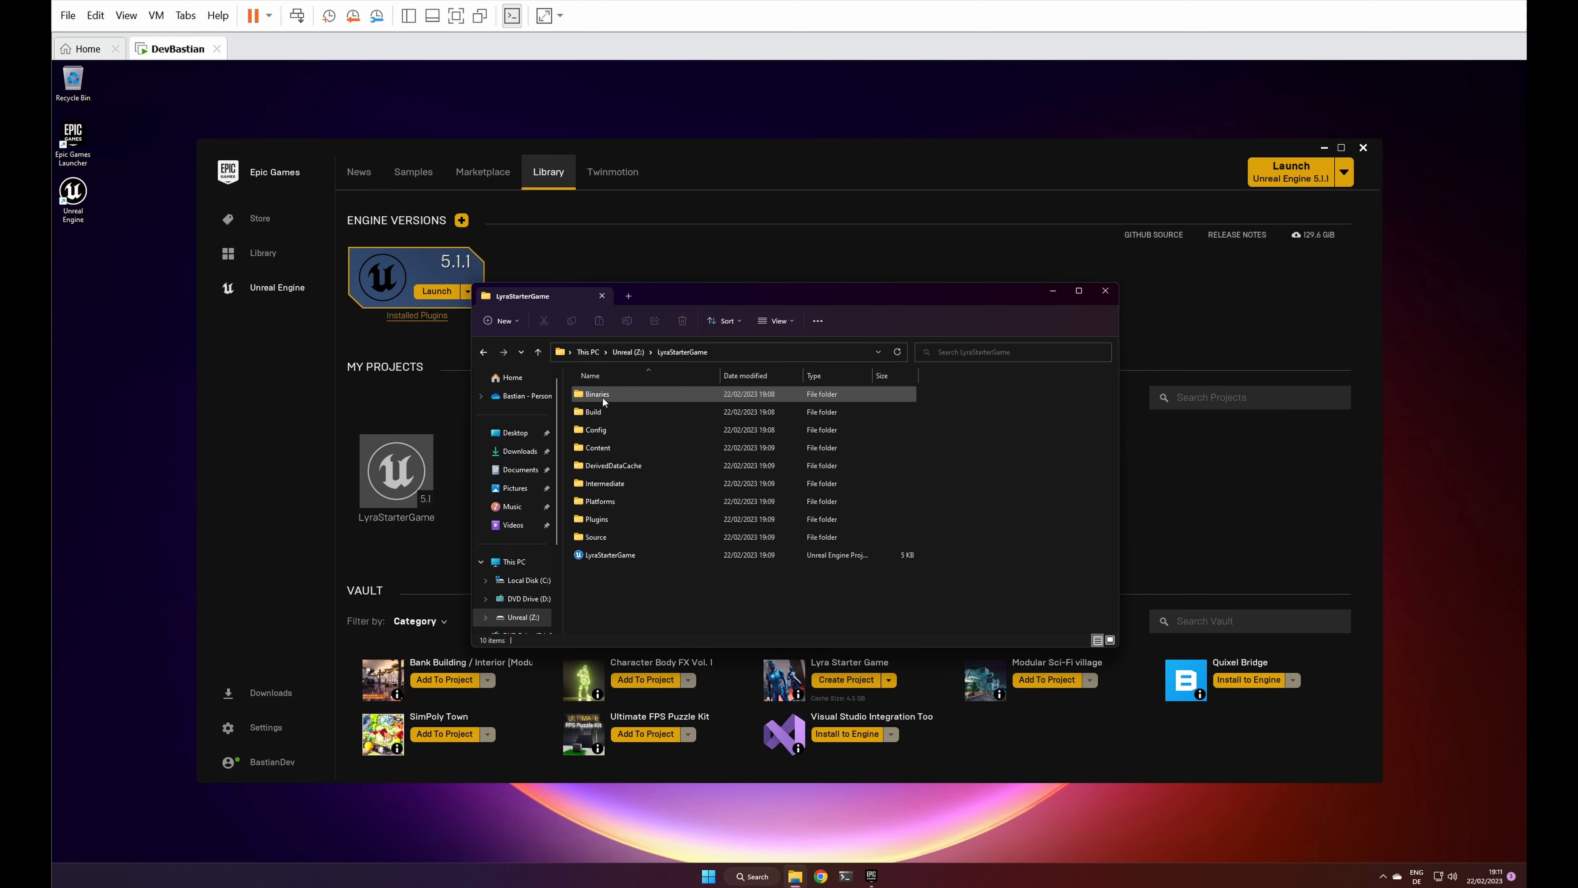
pyautogui.click(603, 555)
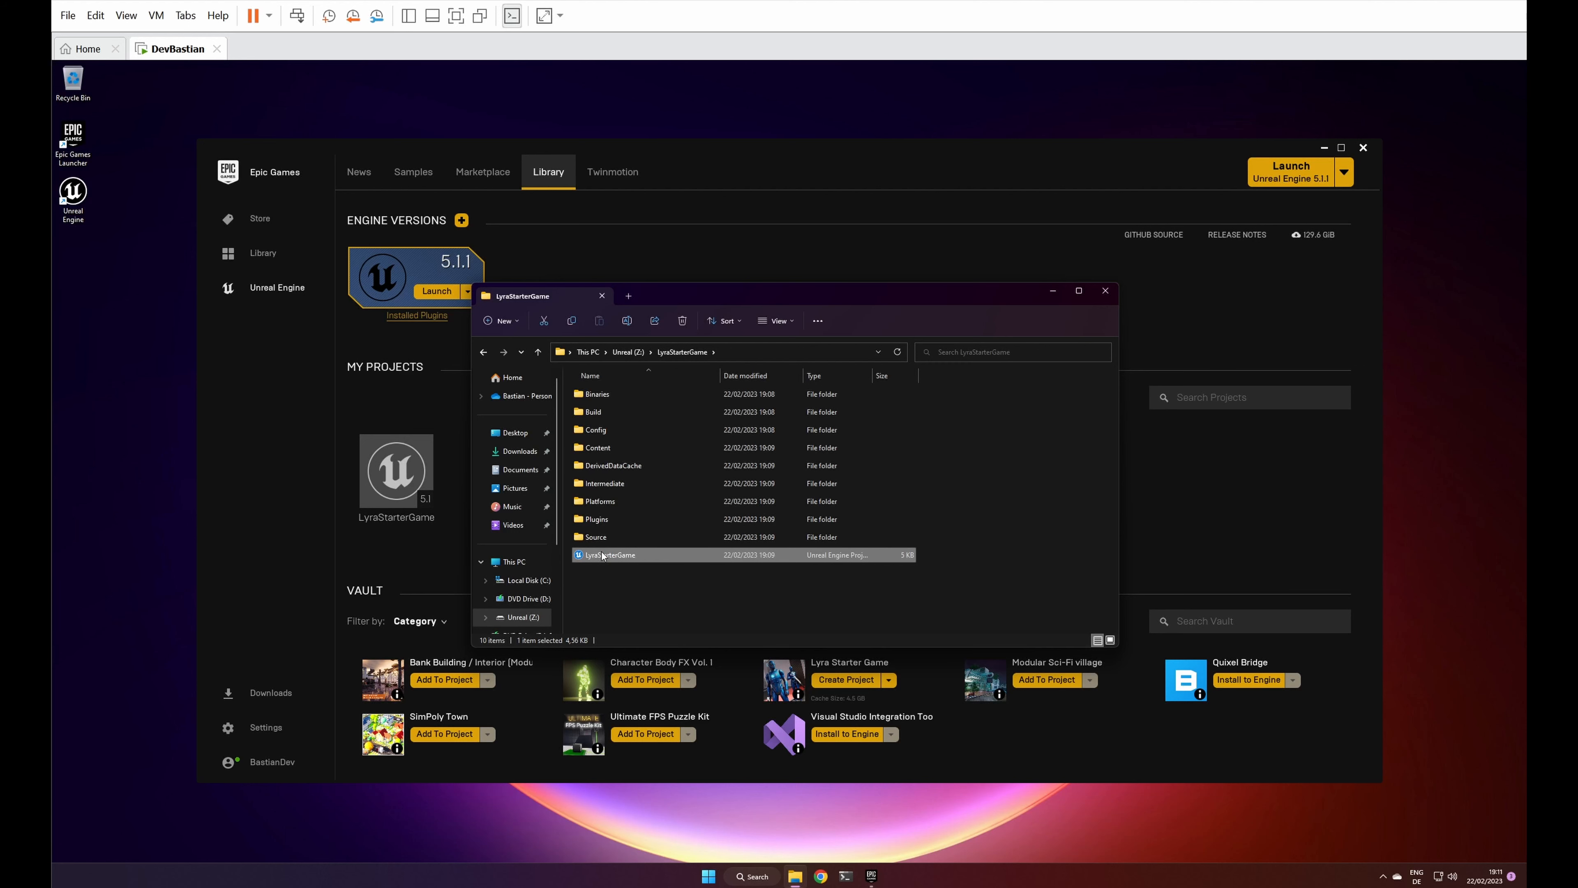
pyautogui.doubleClick(602, 555)
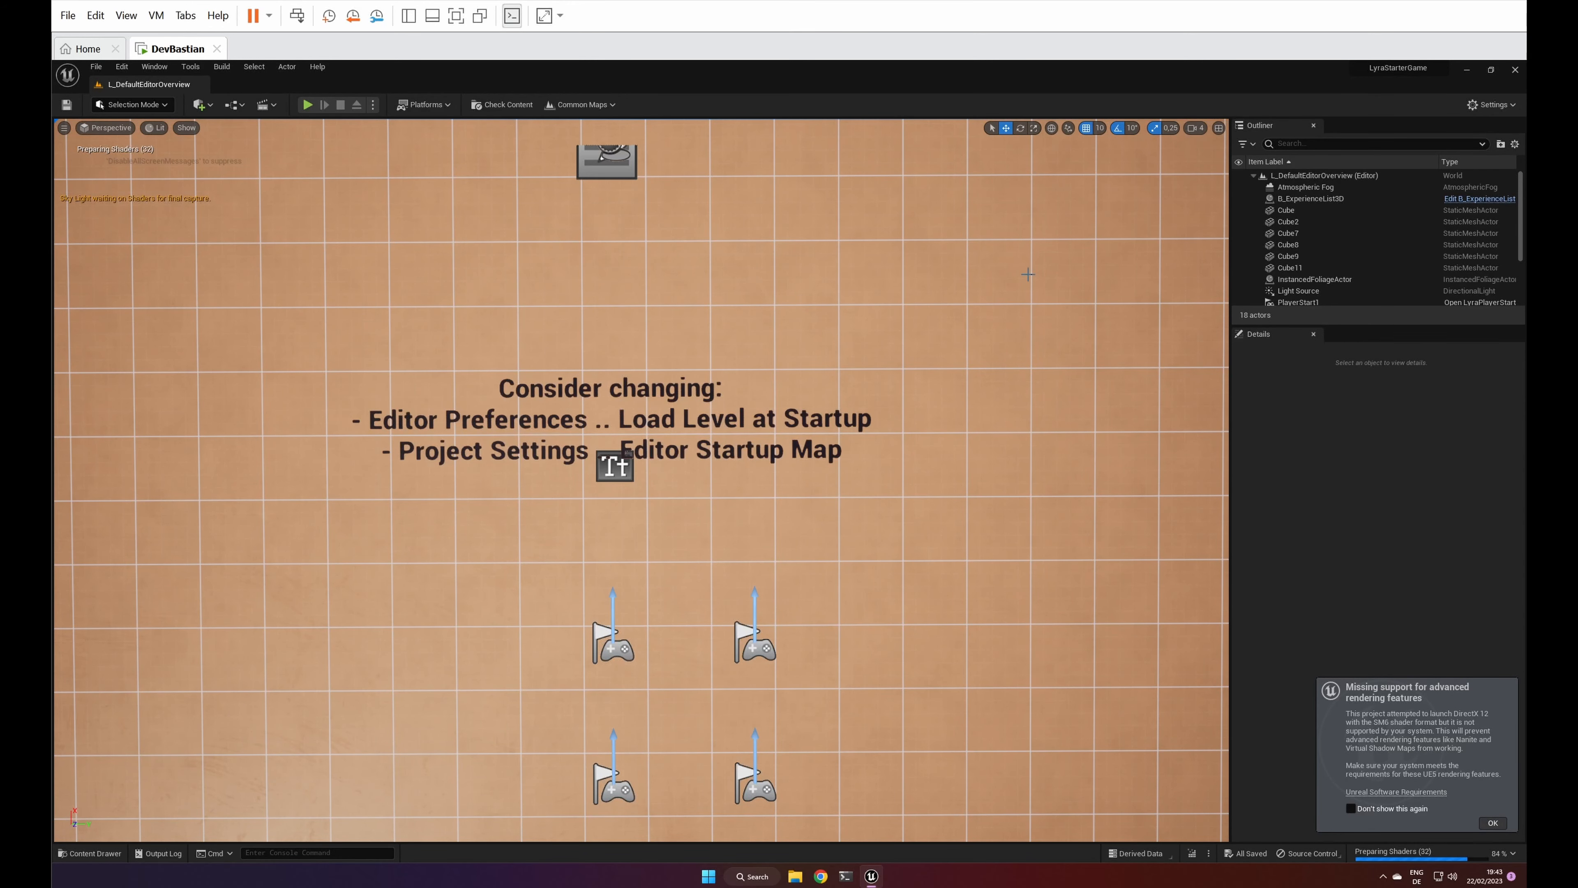
# Step: Dismiss the missing rendering features notification and show Content Browser 1 in the editor
pyautogui.click(1491, 823)
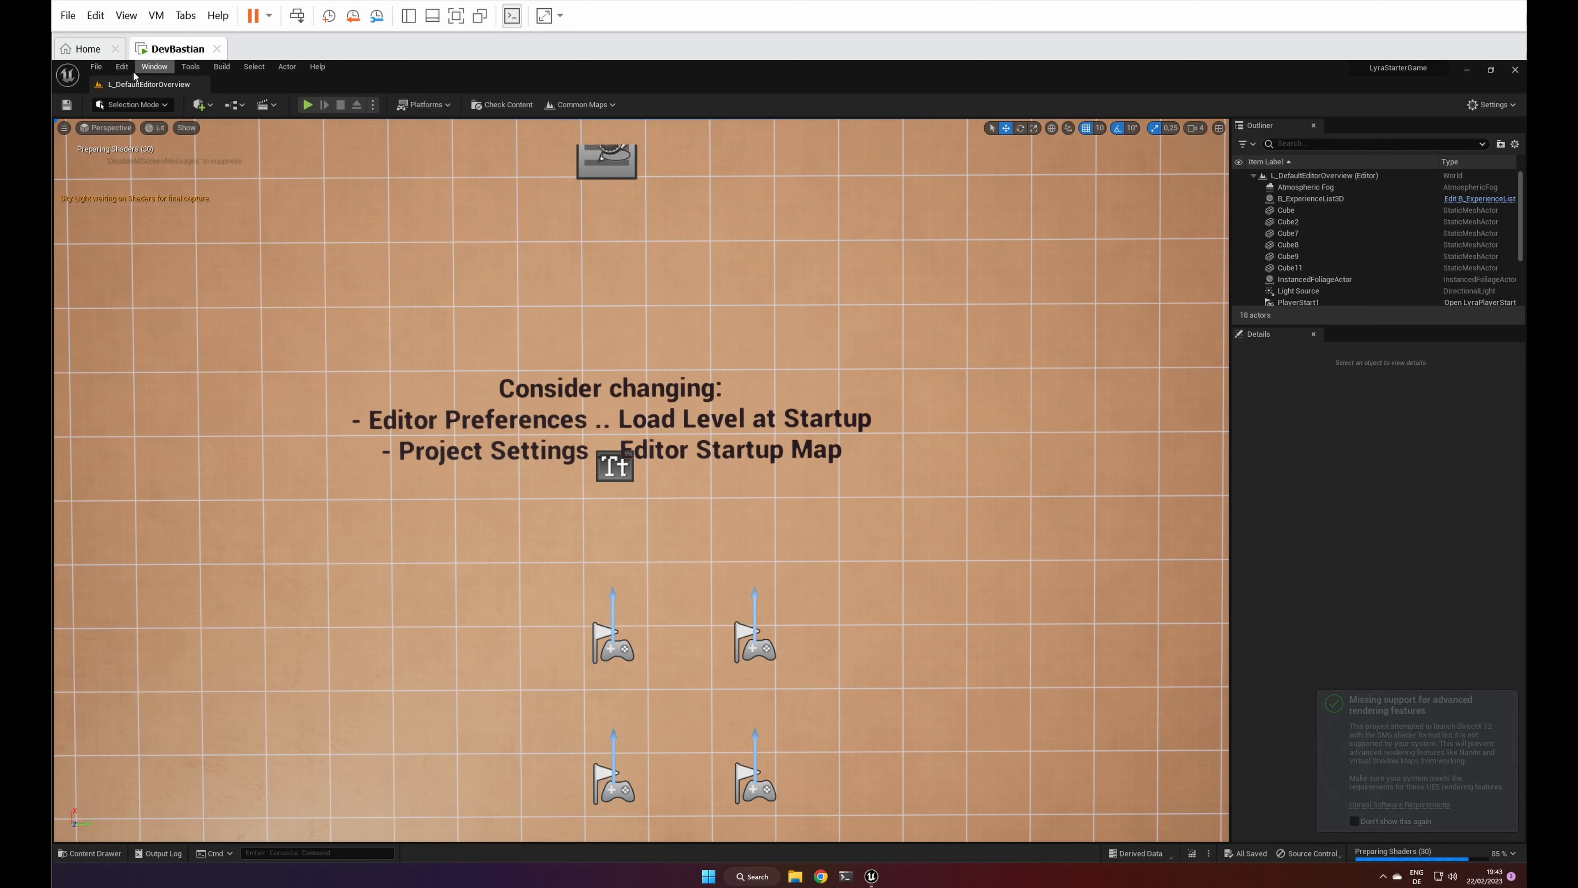
pyautogui.click(155, 67)
pyautogui.moveTo(211, 113)
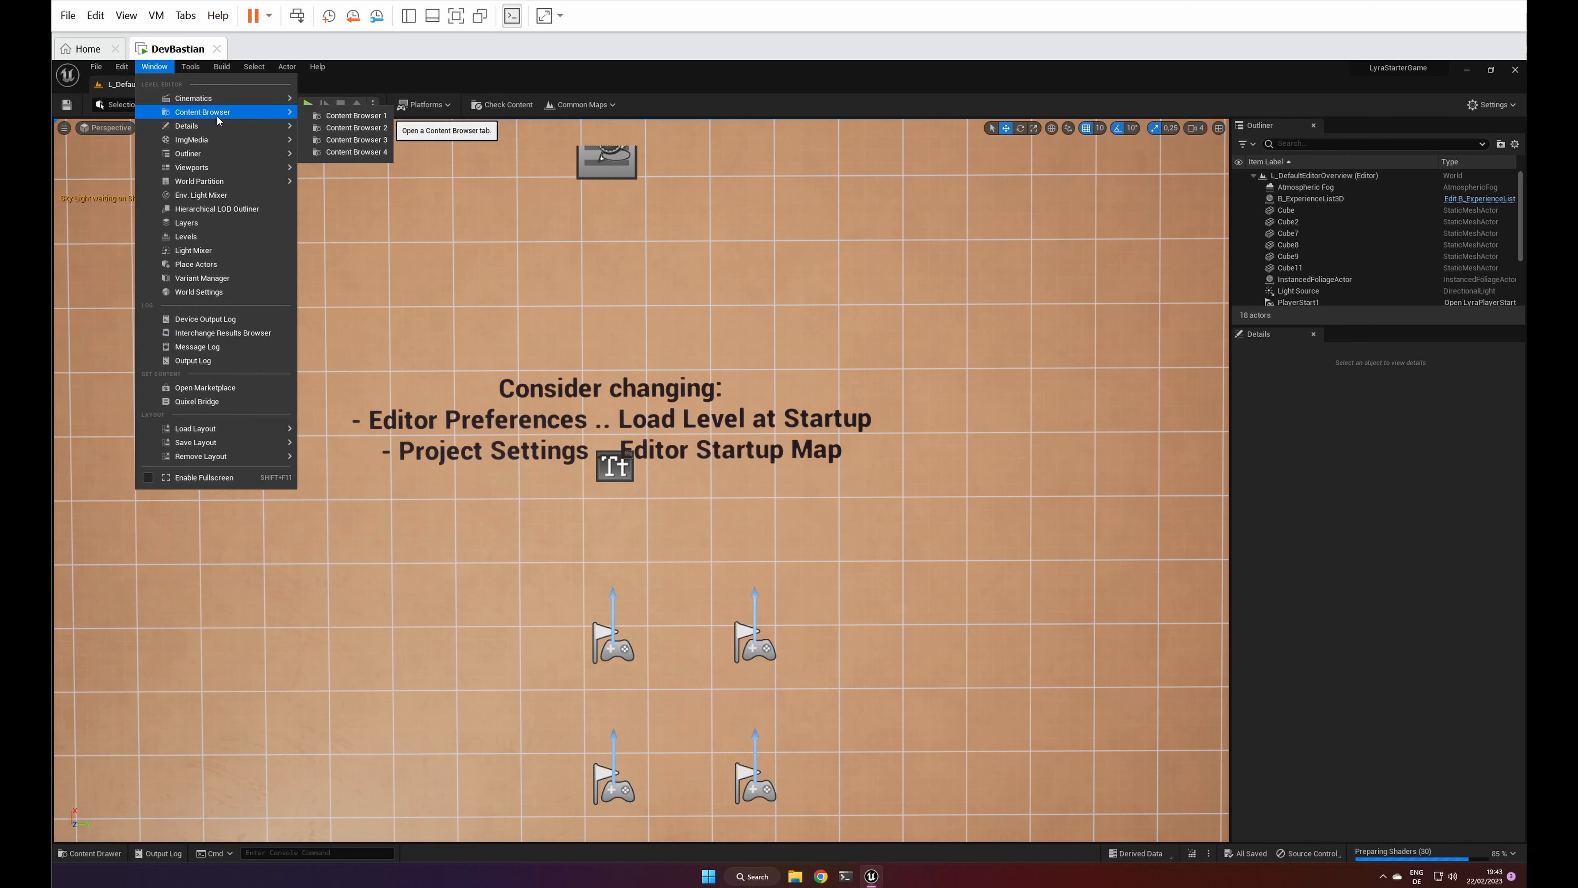
pyautogui.click(336, 118)
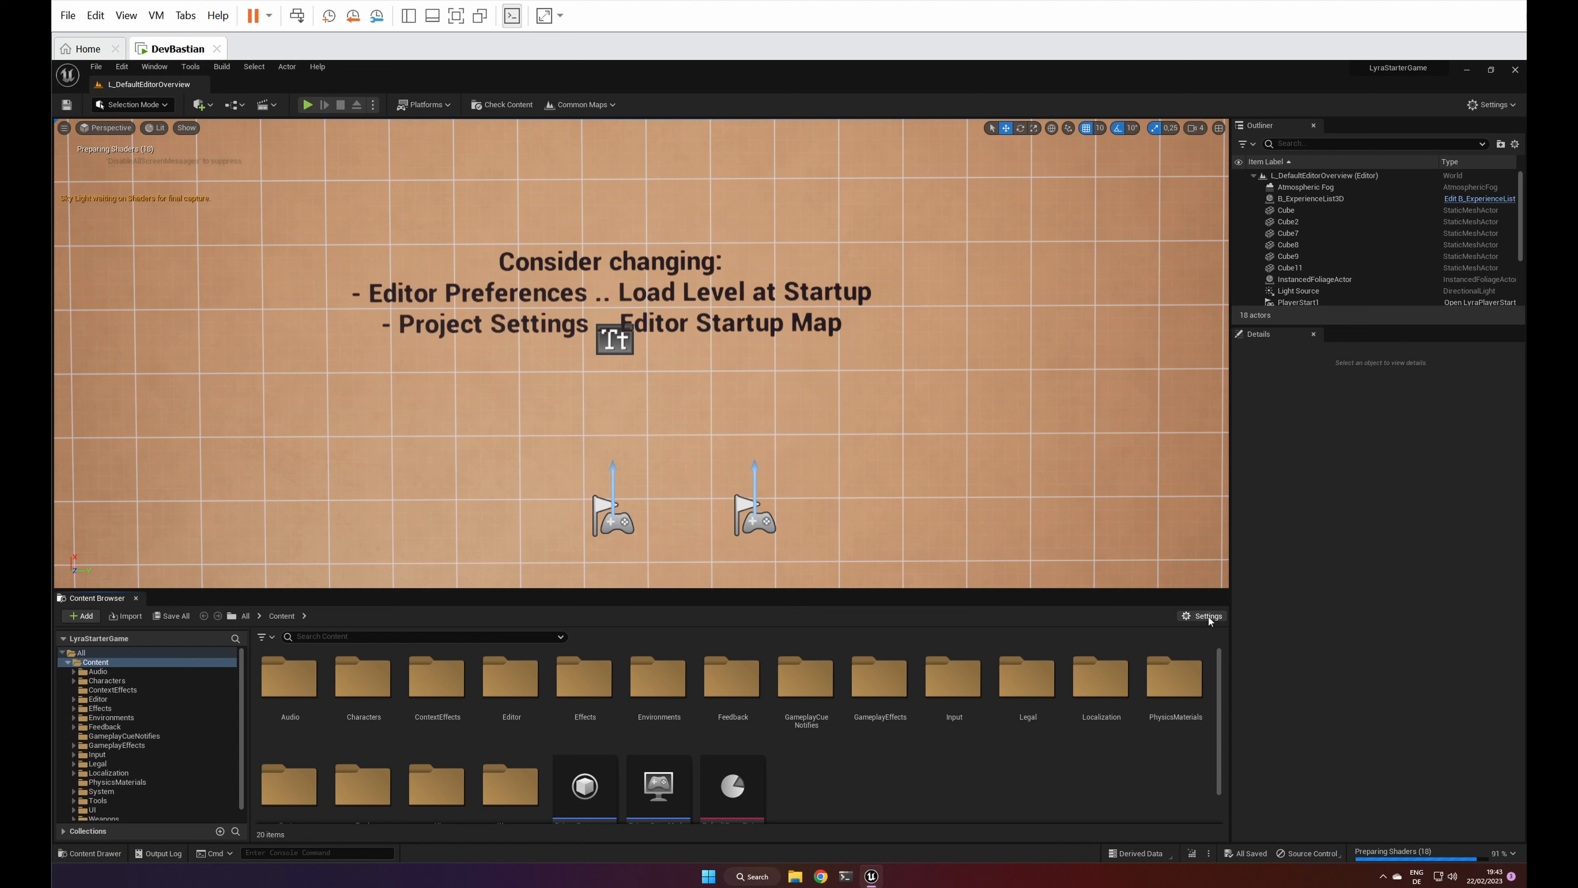
# Step: Enable Show Engine Content in the Content Browser's view settings
pyautogui.click(1208, 617)
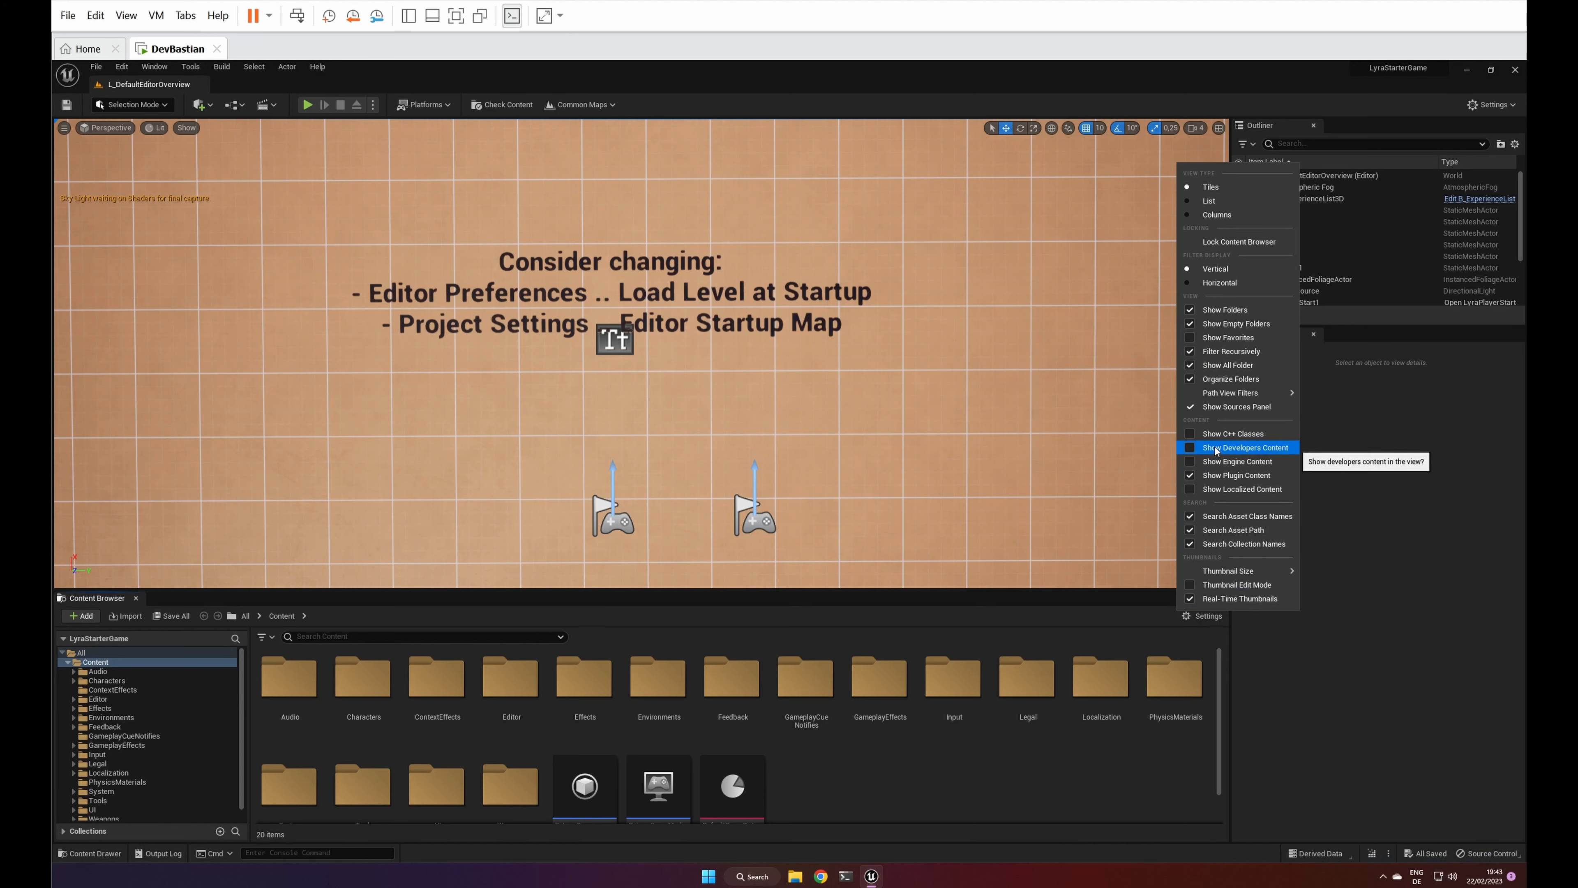
pyautogui.click(1221, 463)
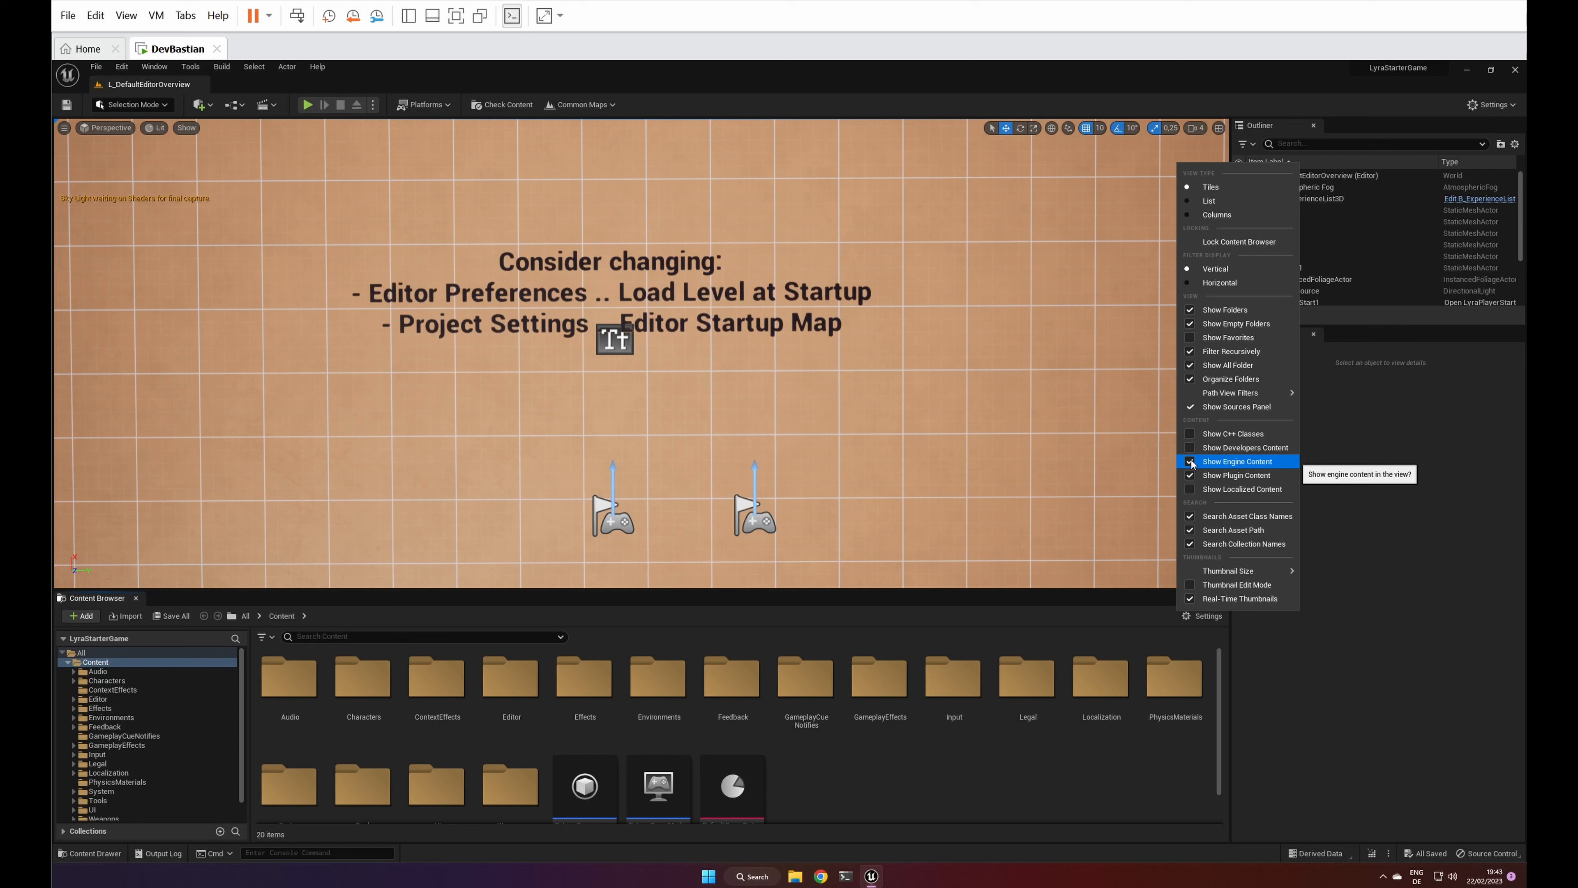
pyautogui.click(1103, 791)
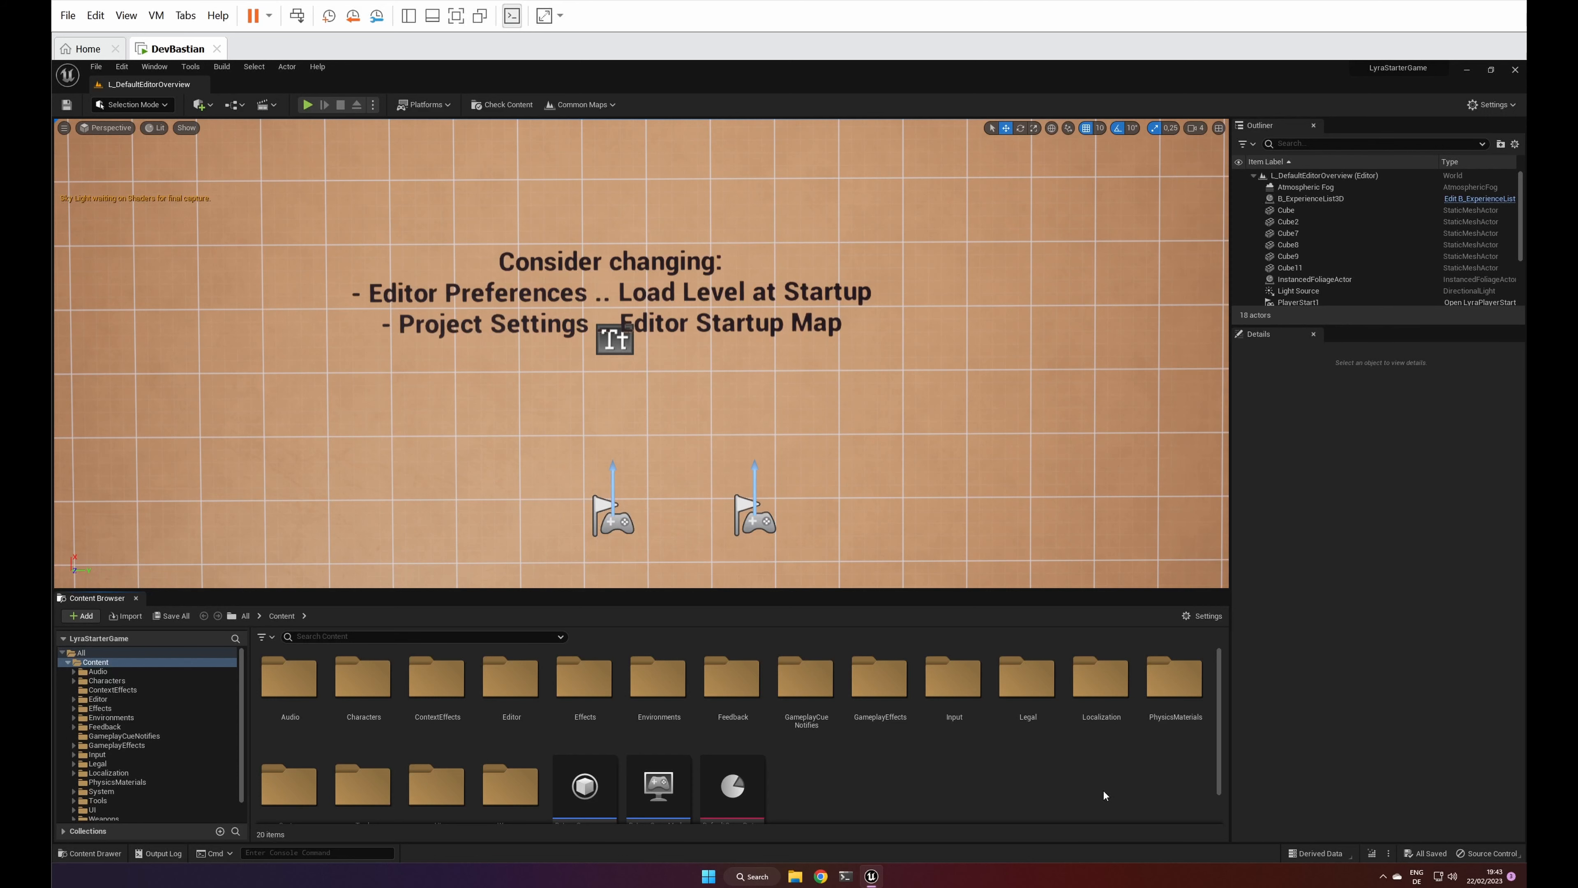
# Step: Add the World Settings panel to the editor layout next to Details
pyautogui.click(161, 70)
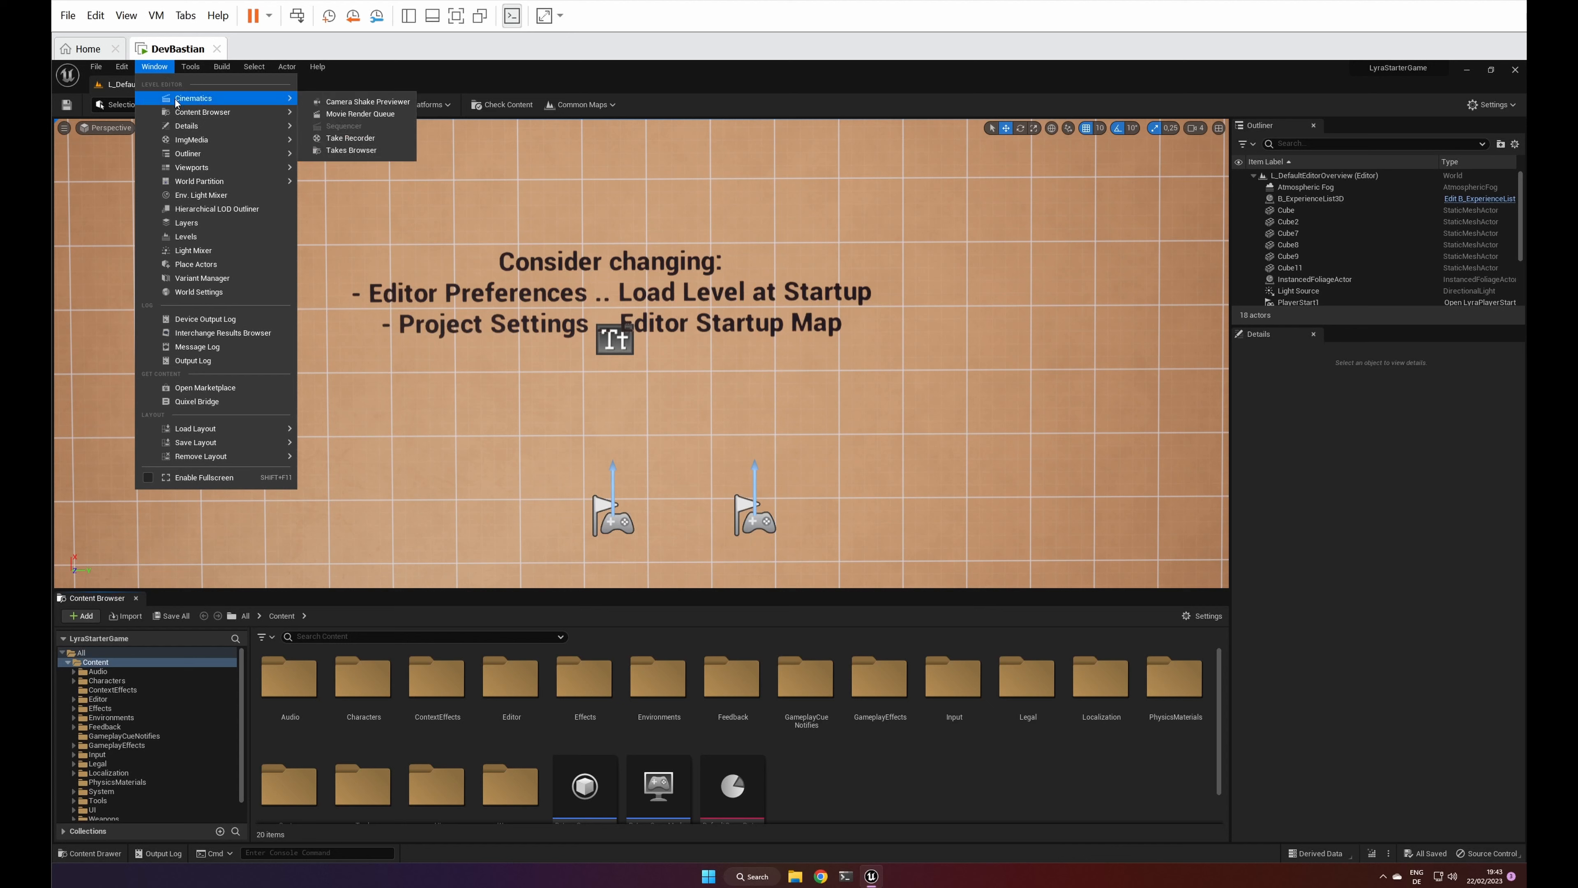
pyautogui.moveTo(205, 173)
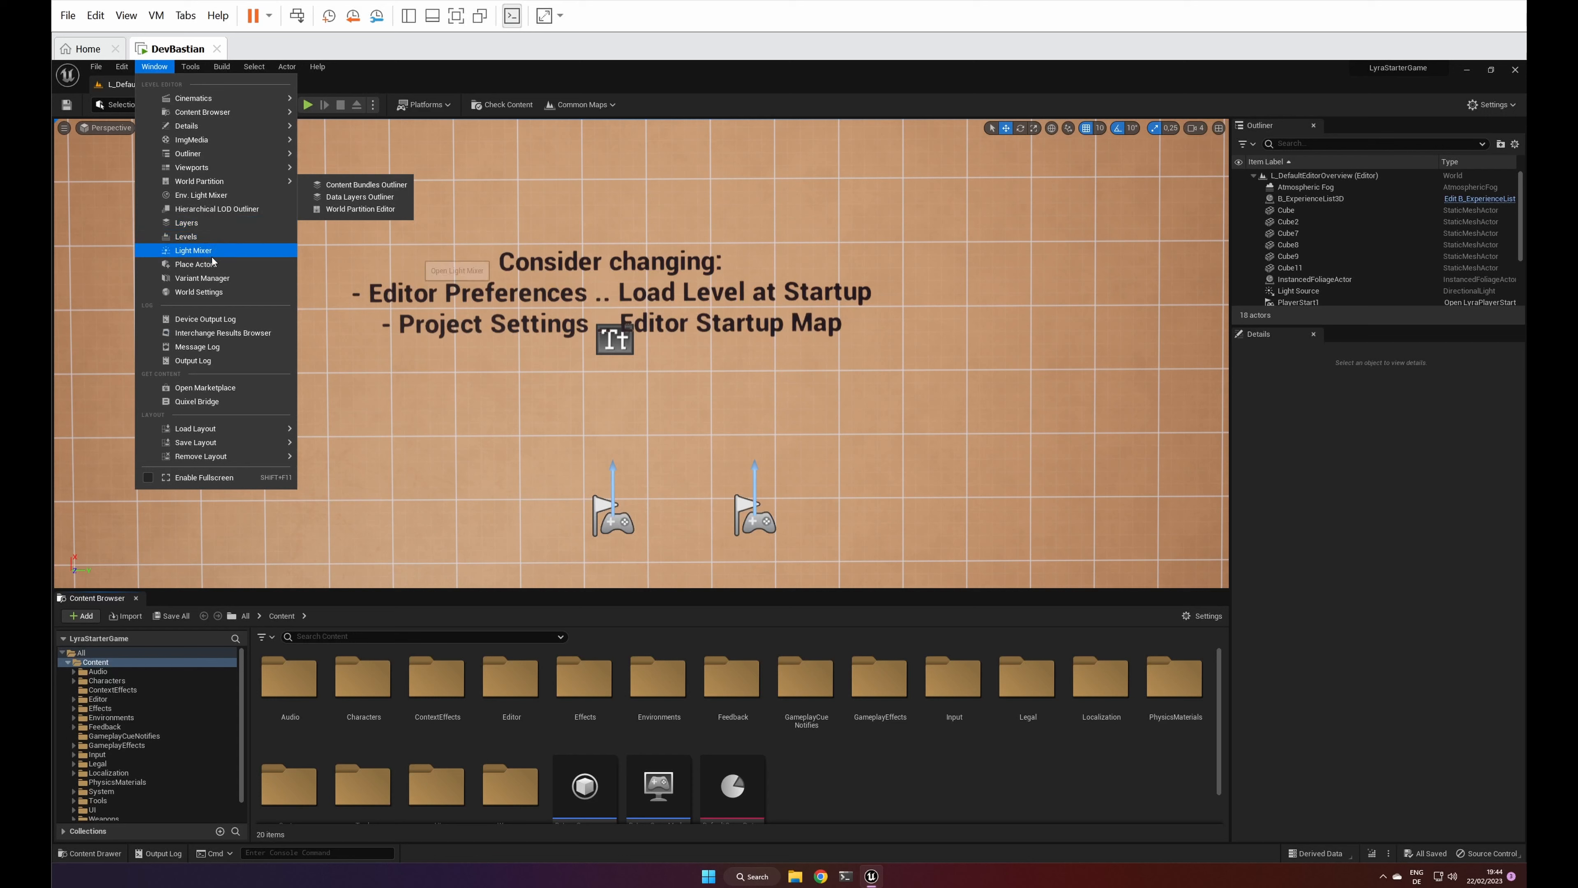
pyautogui.click(208, 294)
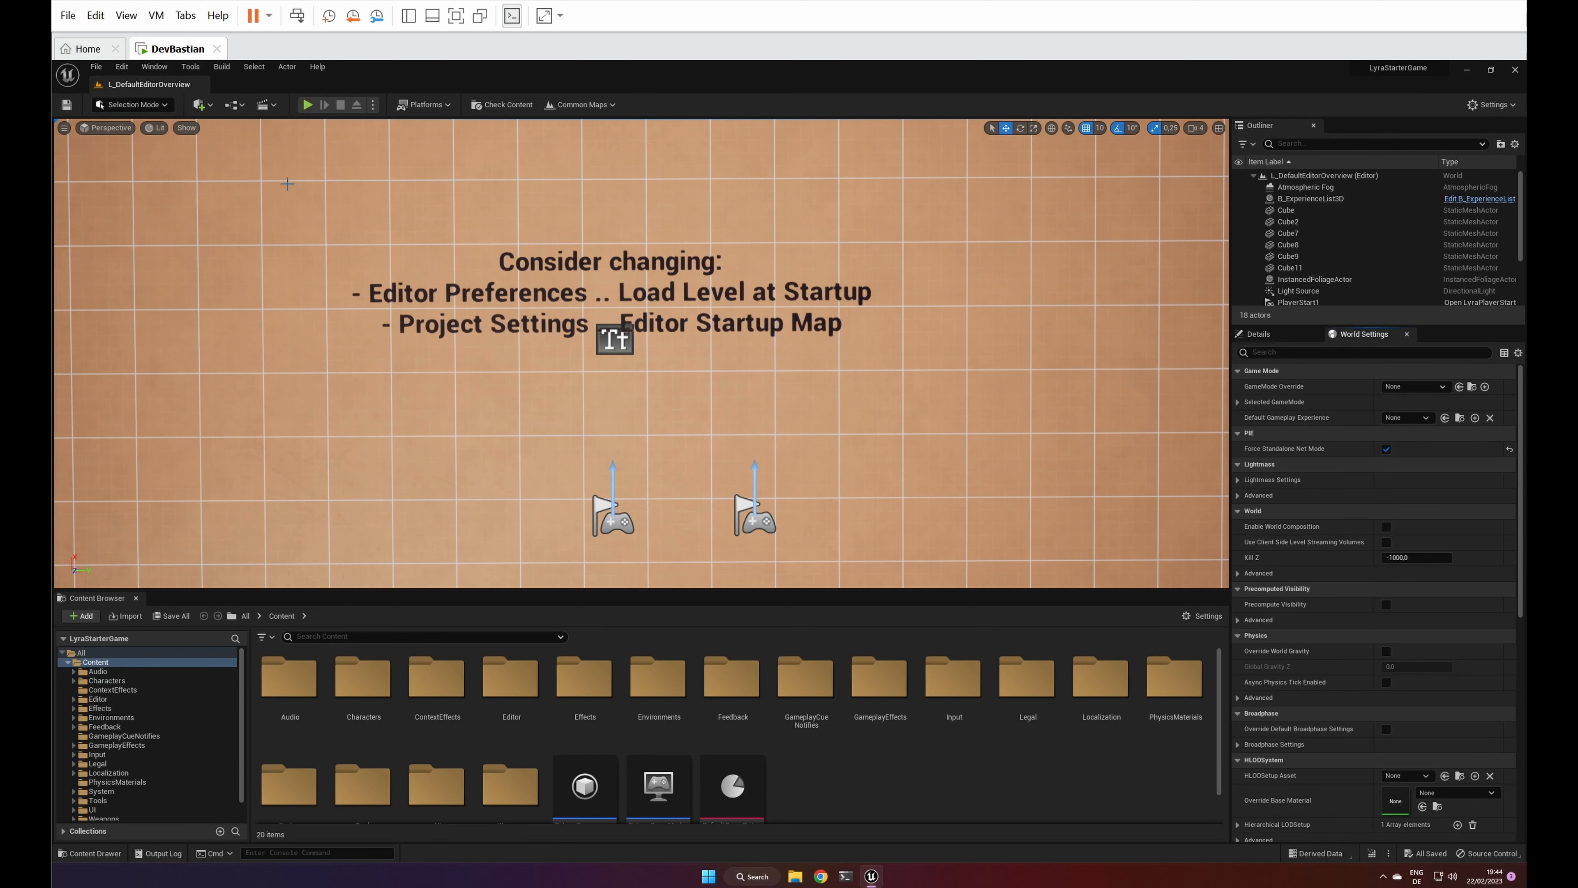
# Step: Open the Search tool and dock it as a tab beside the Content Browser
pyautogui.click(184, 70)
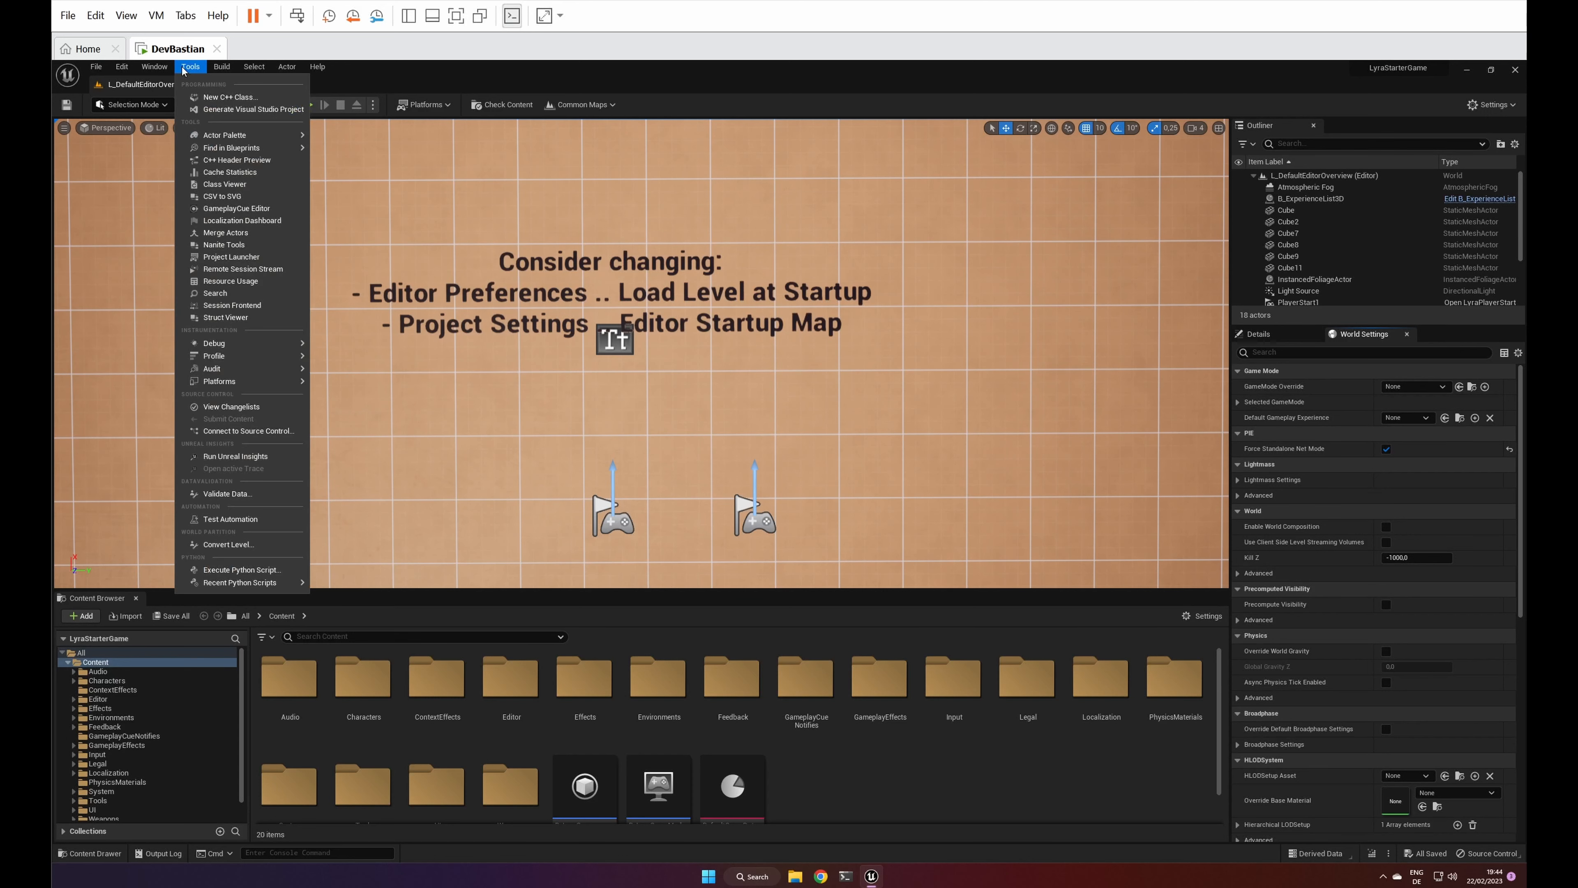
pyautogui.click(215, 292)
pyautogui.moveTo(557, 310); pyautogui.dragTo(167, 603)
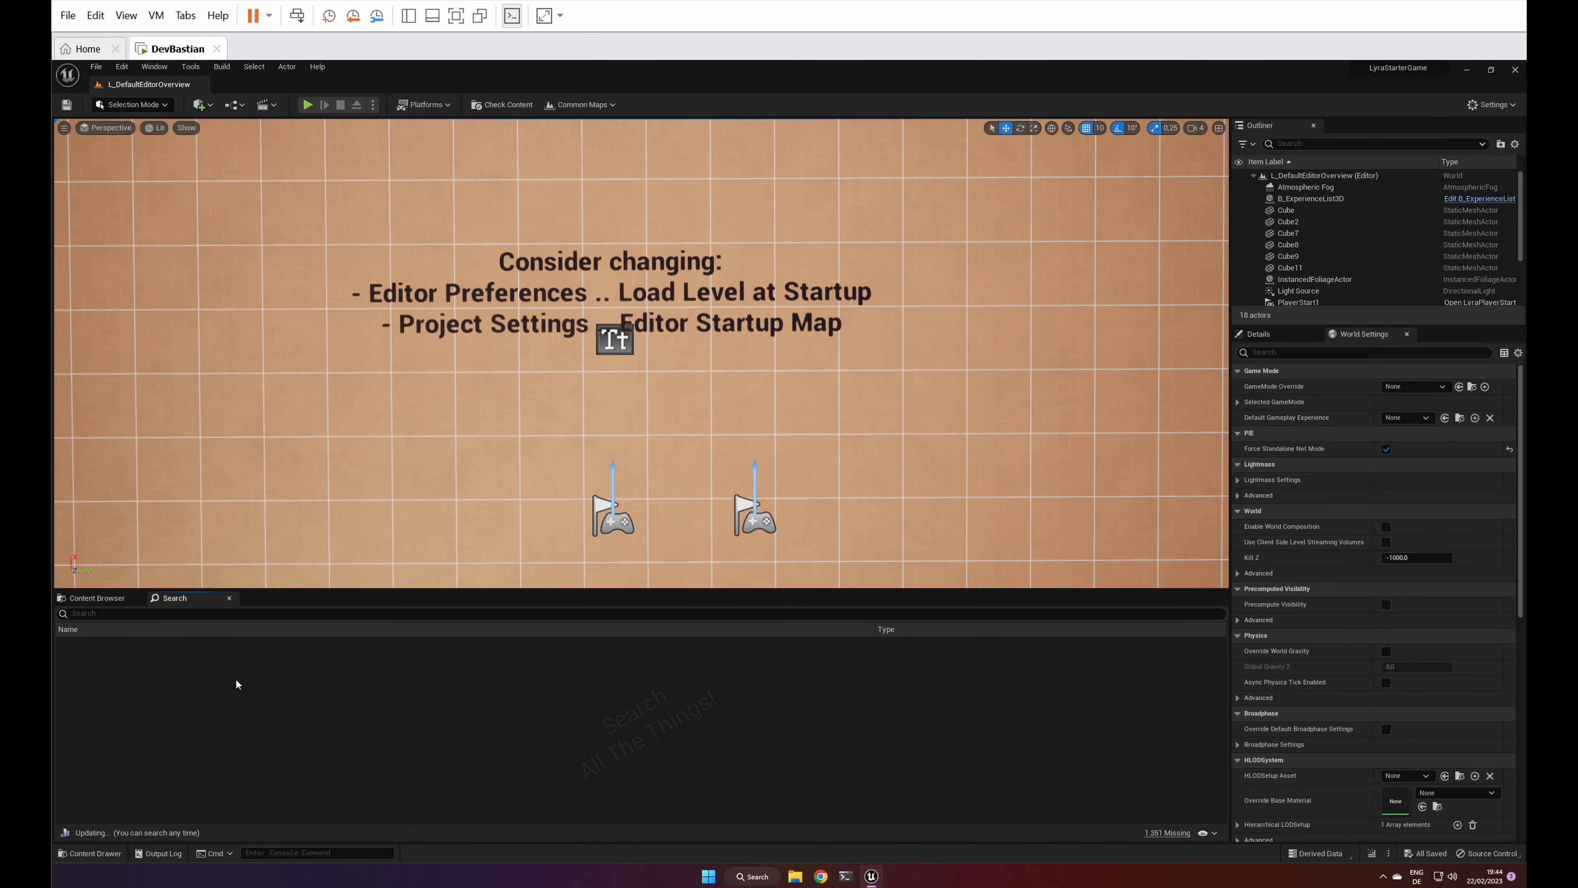
# Step: Dock the Output Log in the layout beside Search, then bring the docked Content Browser back to the front
pyautogui.click(214, 854)
pyautogui.click(159, 852)
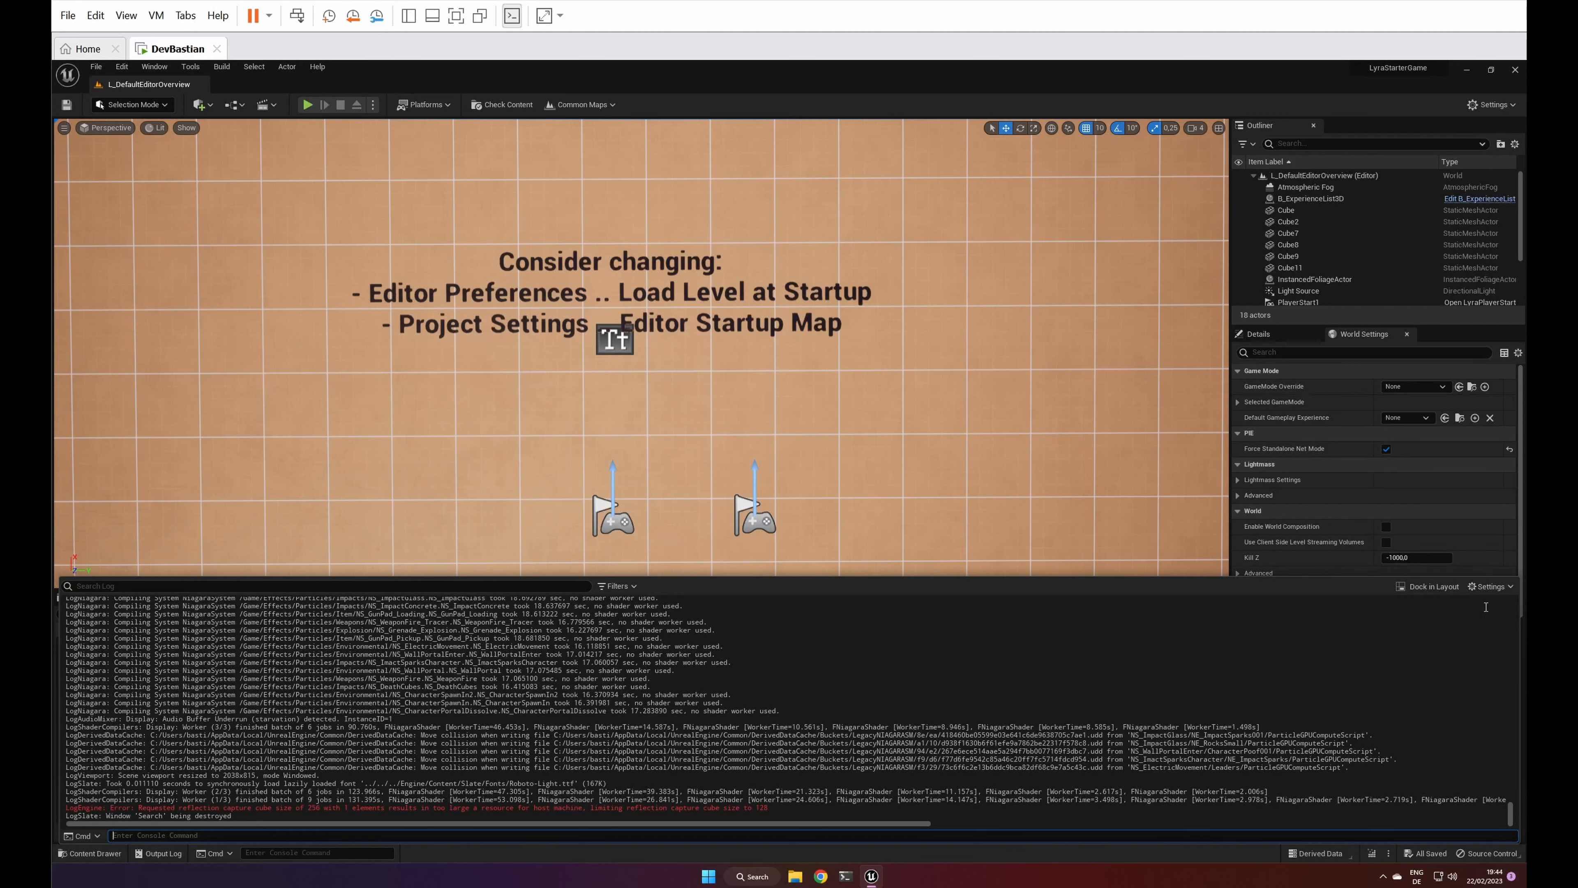
pyautogui.click(1429, 586)
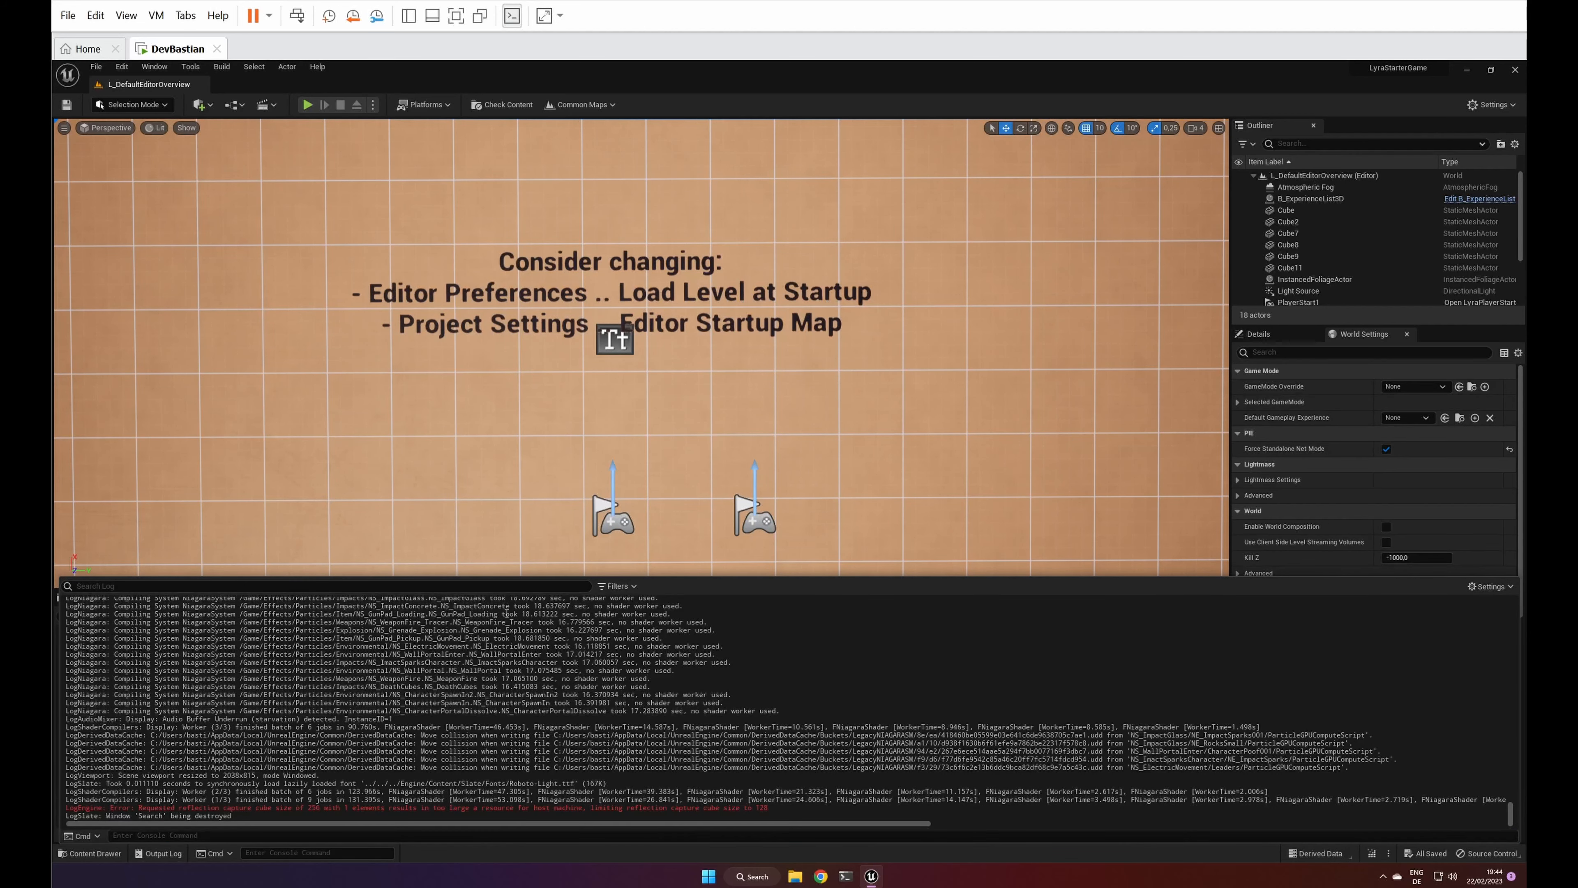
pyautogui.click(90, 853)
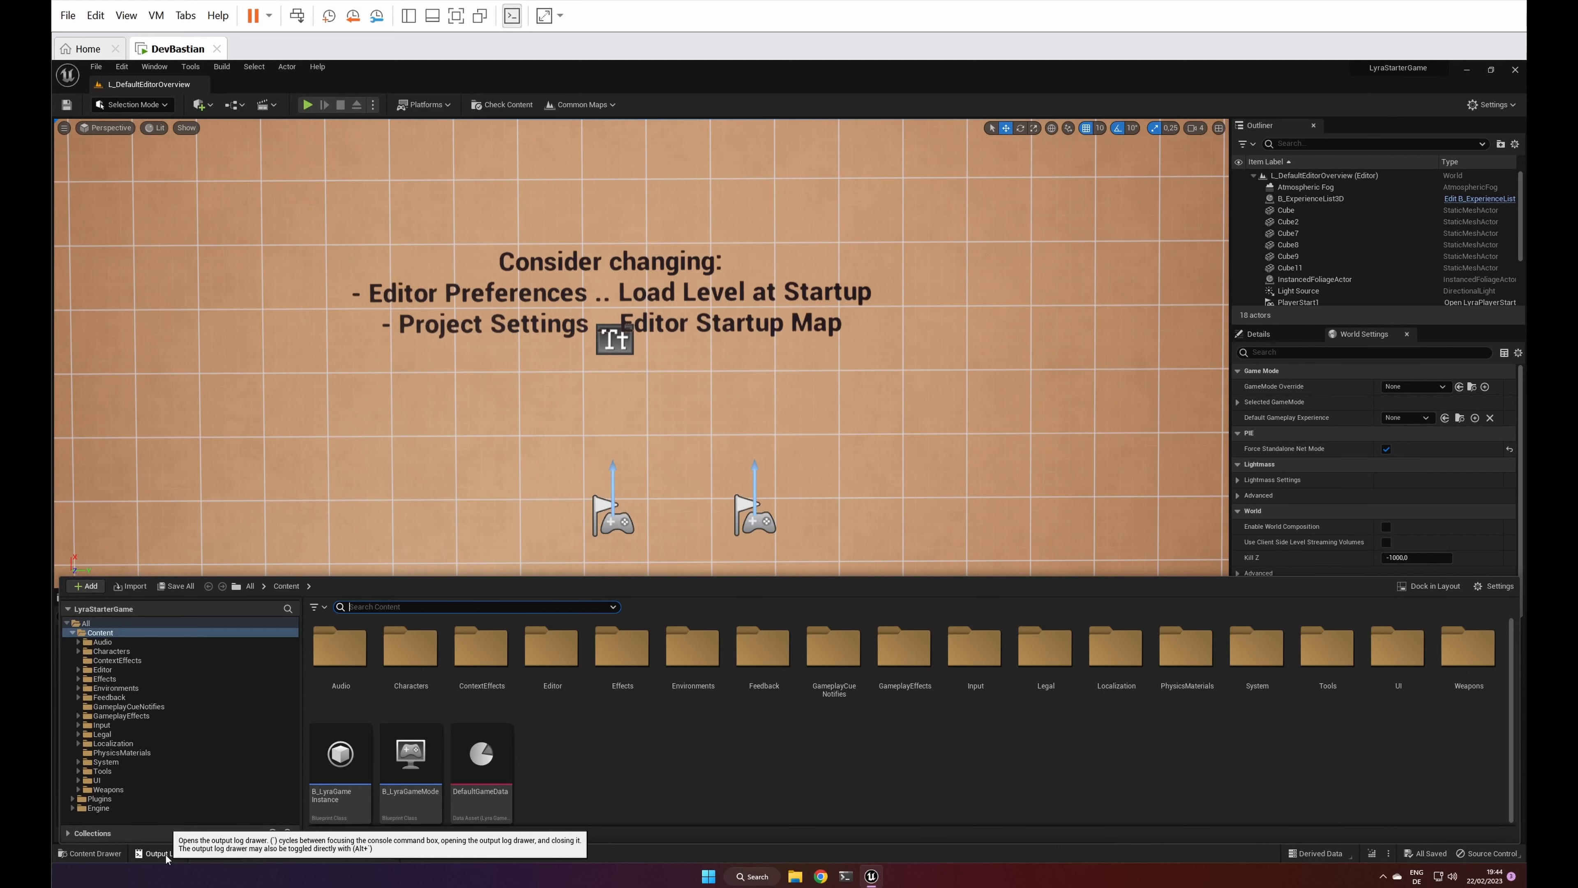
pyautogui.click(165, 855)
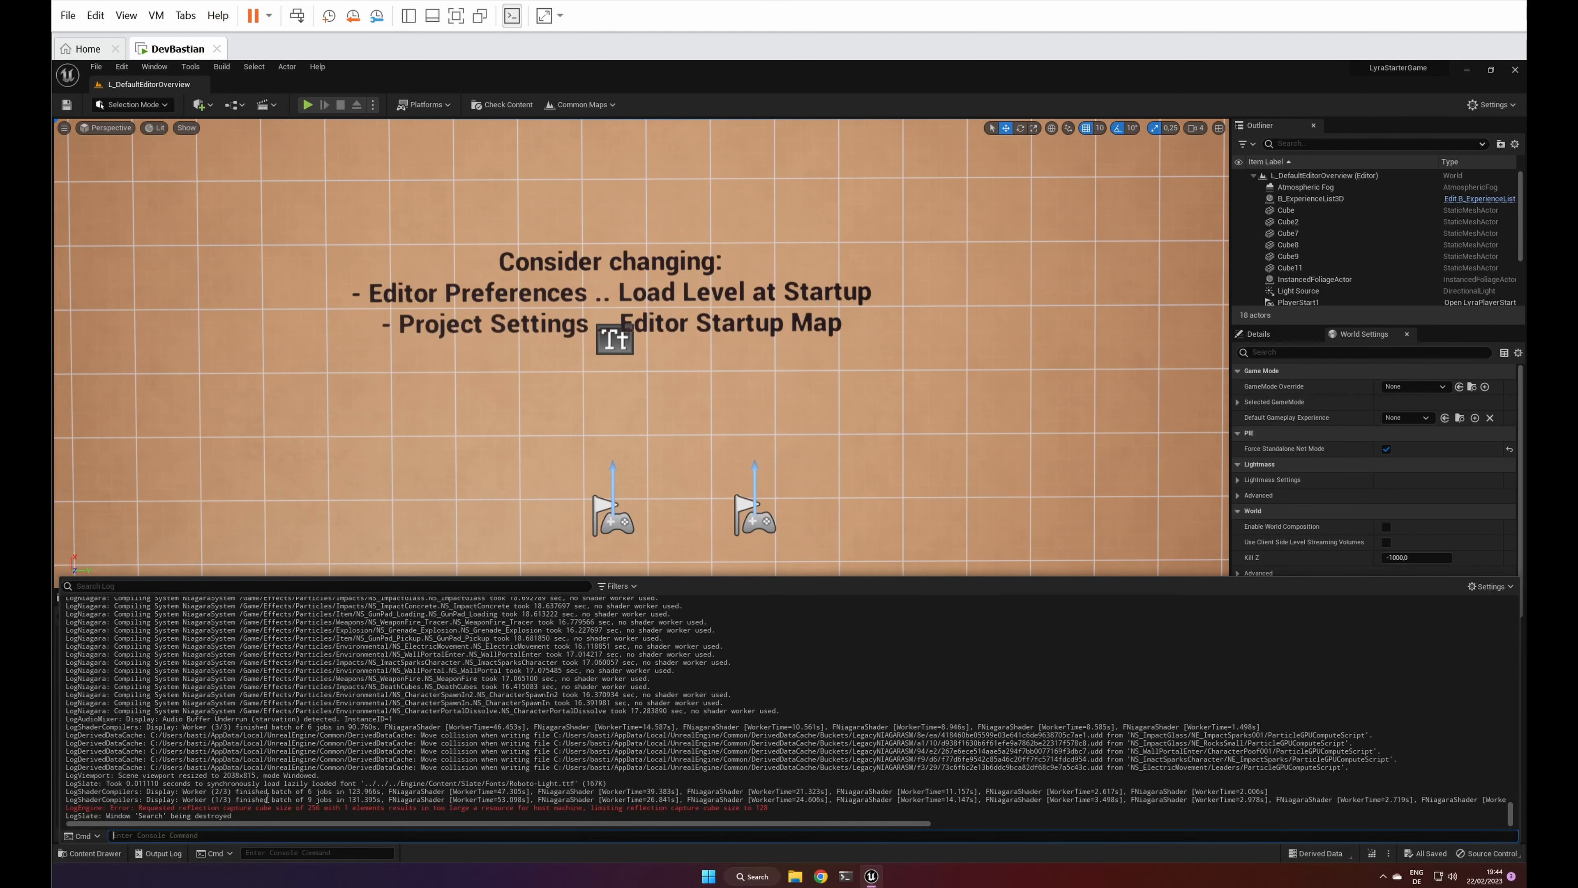
pyautogui.click(90, 853)
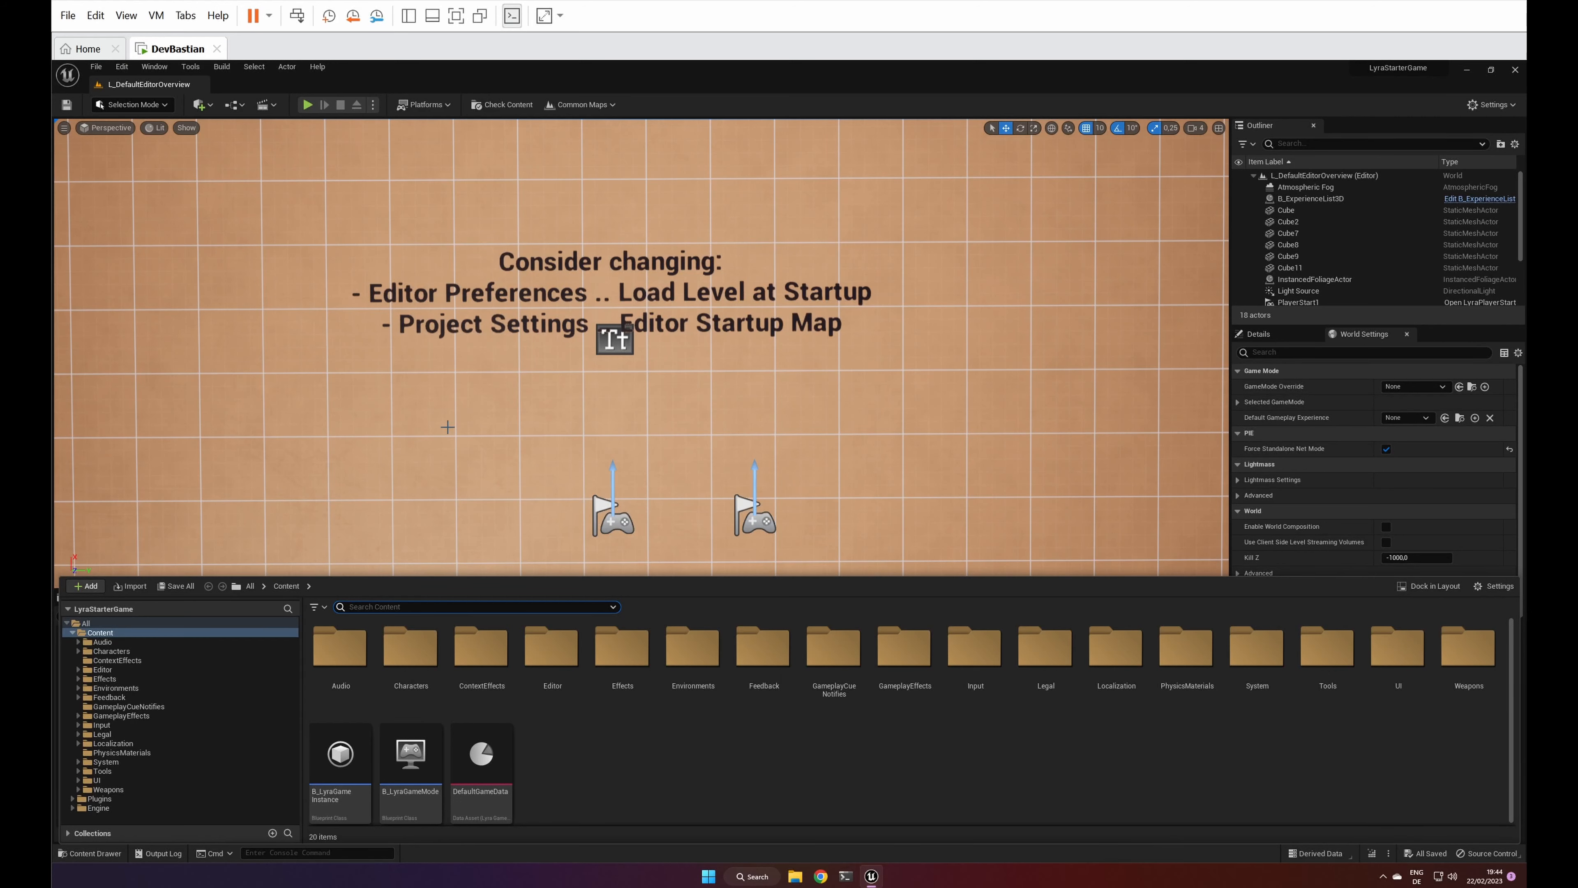
pyautogui.click(367, 522)
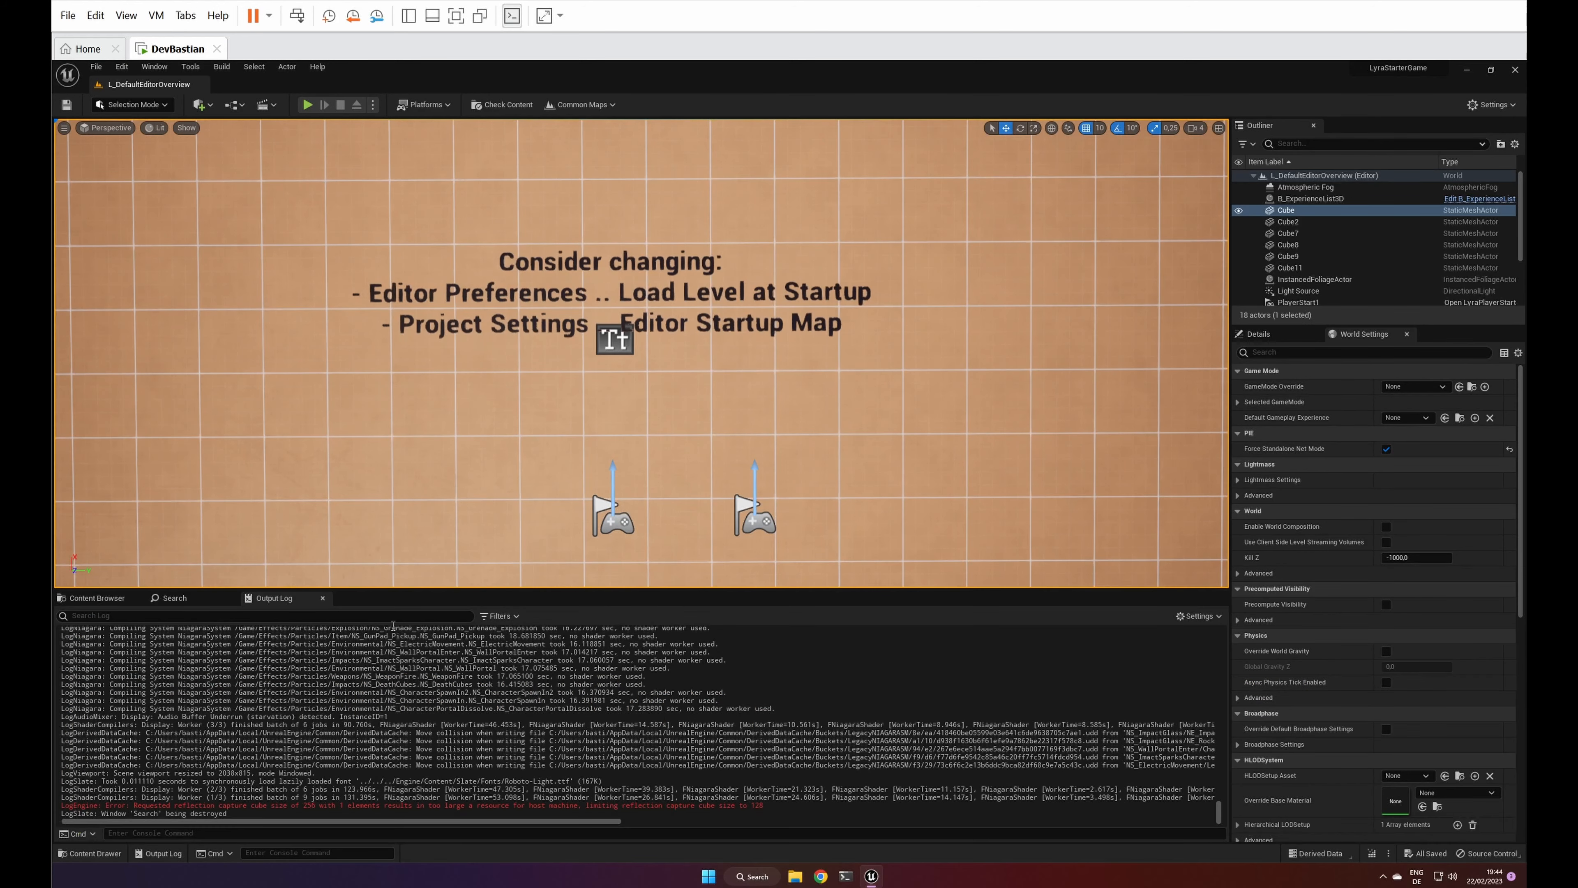
pyautogui.click(205, 600)
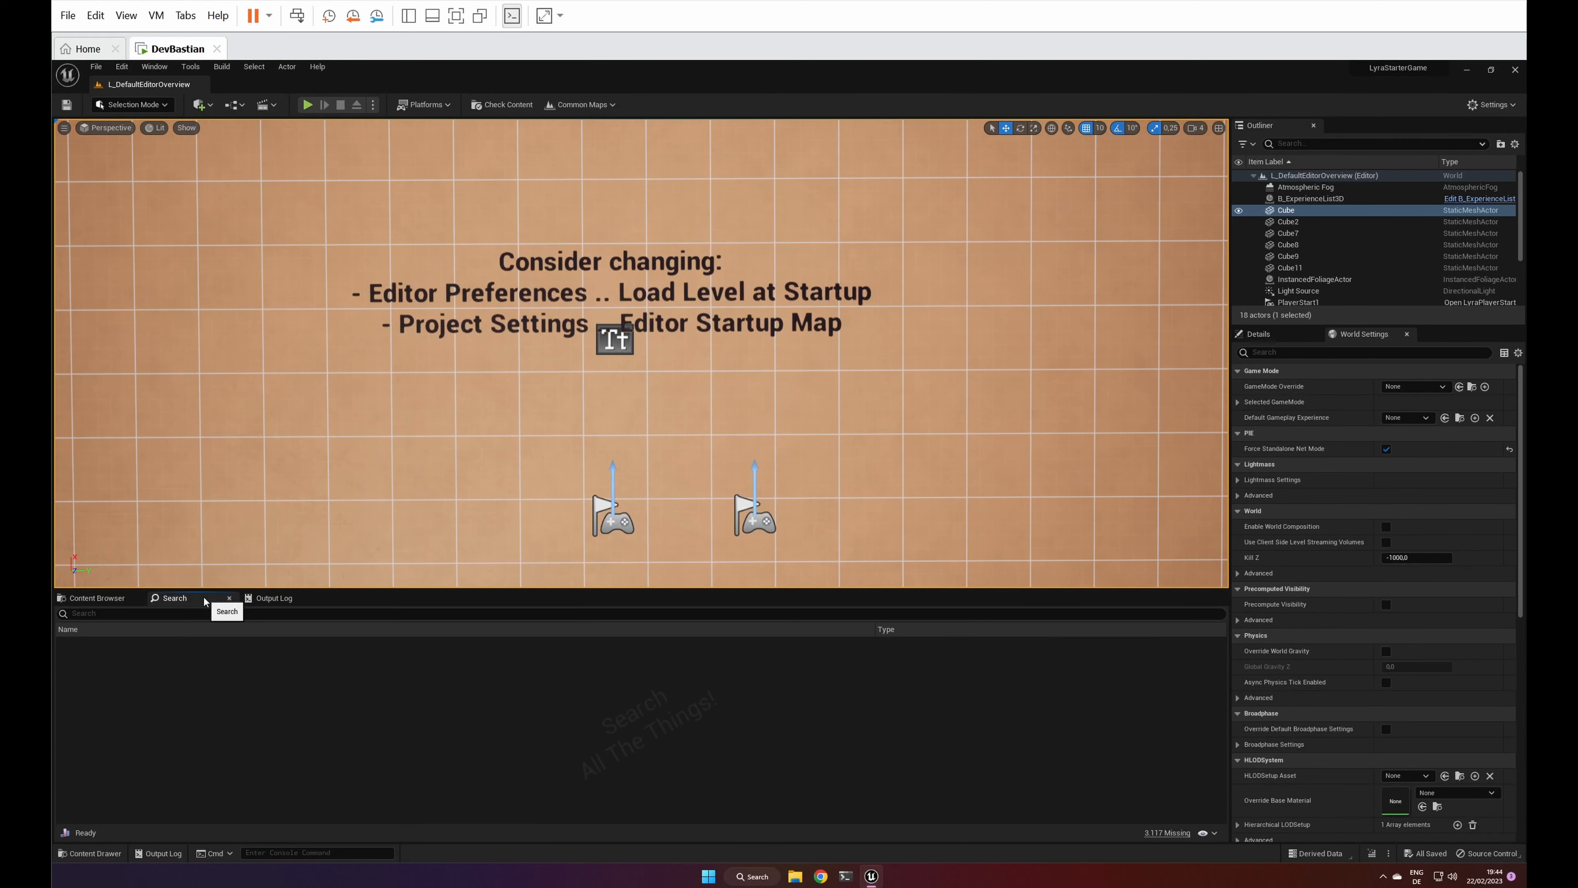
pyautogui.click(115, 601)
pyautogui.click(268, 598)
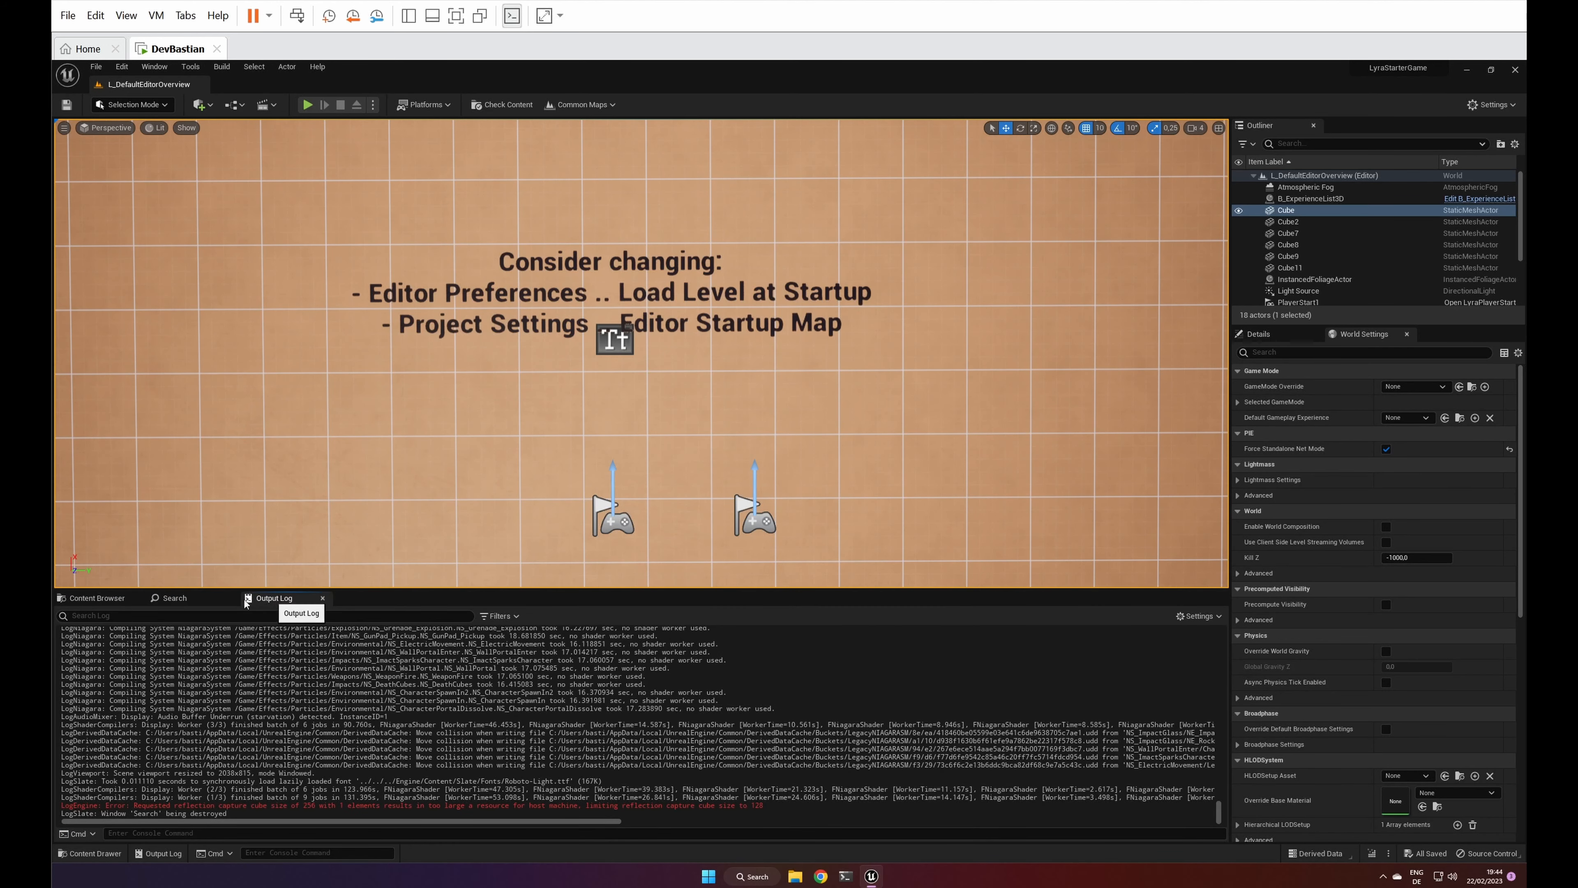
pyautogui.click(96, 599)
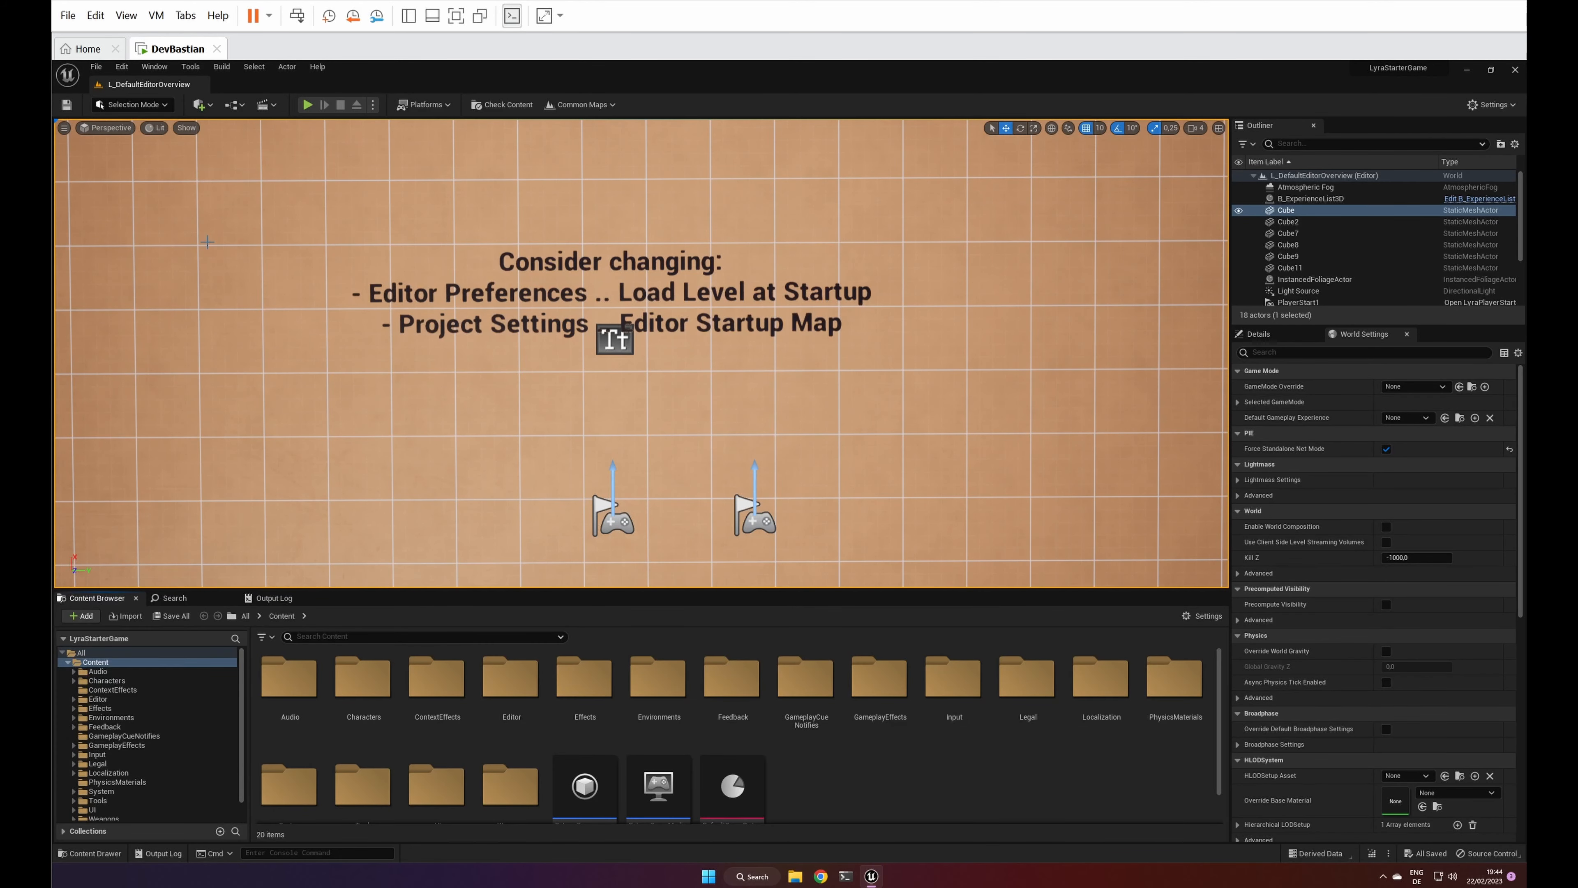
# Step: Set Asset Editor Open Location to Main Window in Editor Preferences and close the preferences
pyautogui.click(124, 67)
pyautogui.click(176, 221)
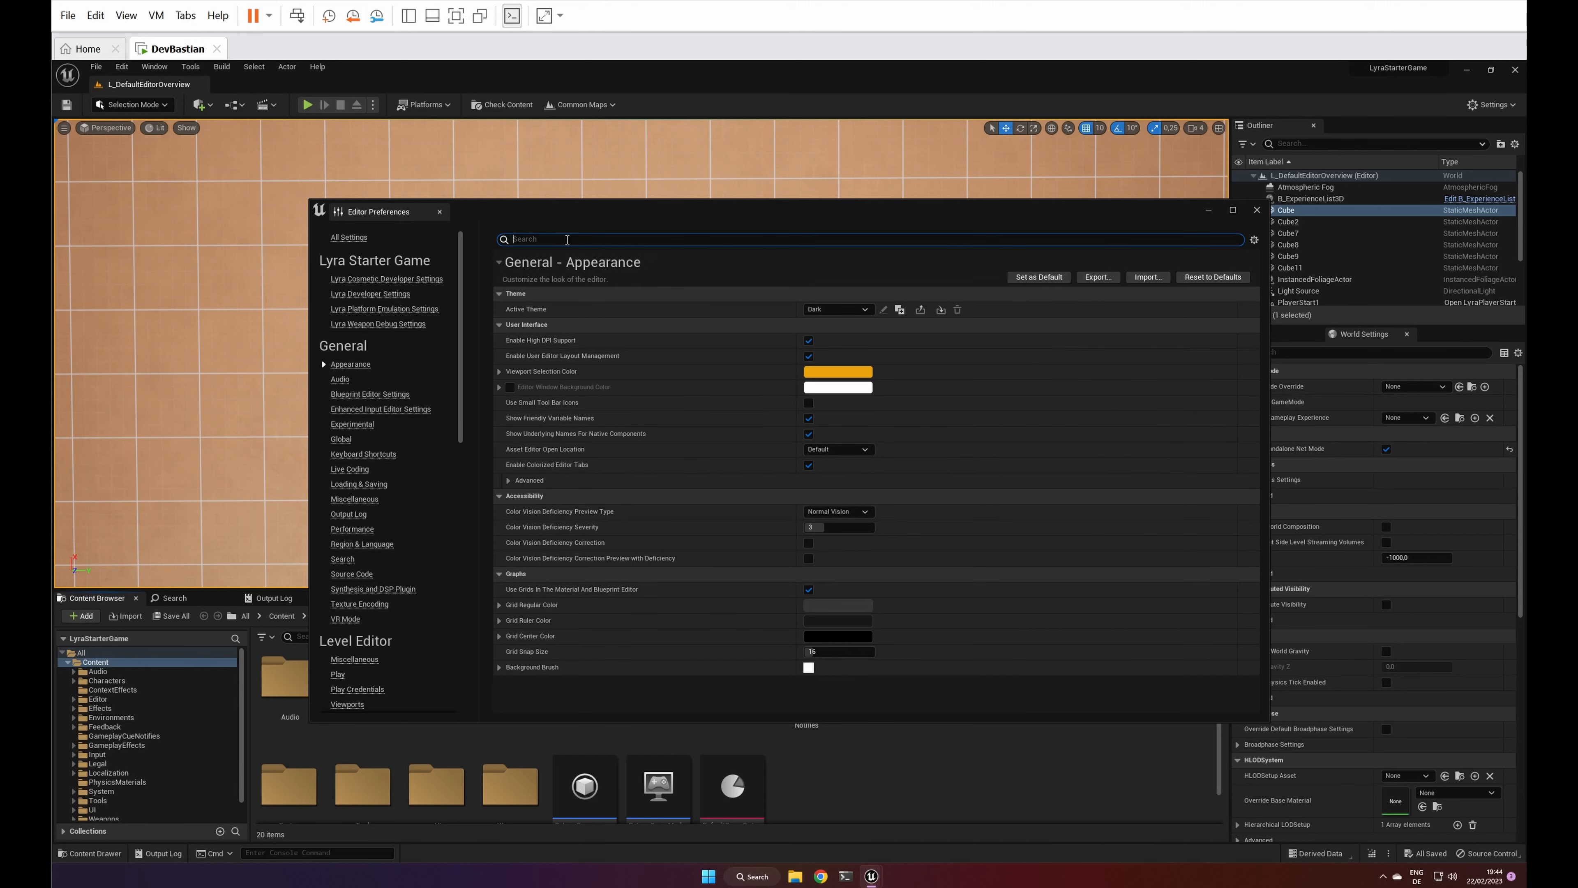
pyautogui.write('open')
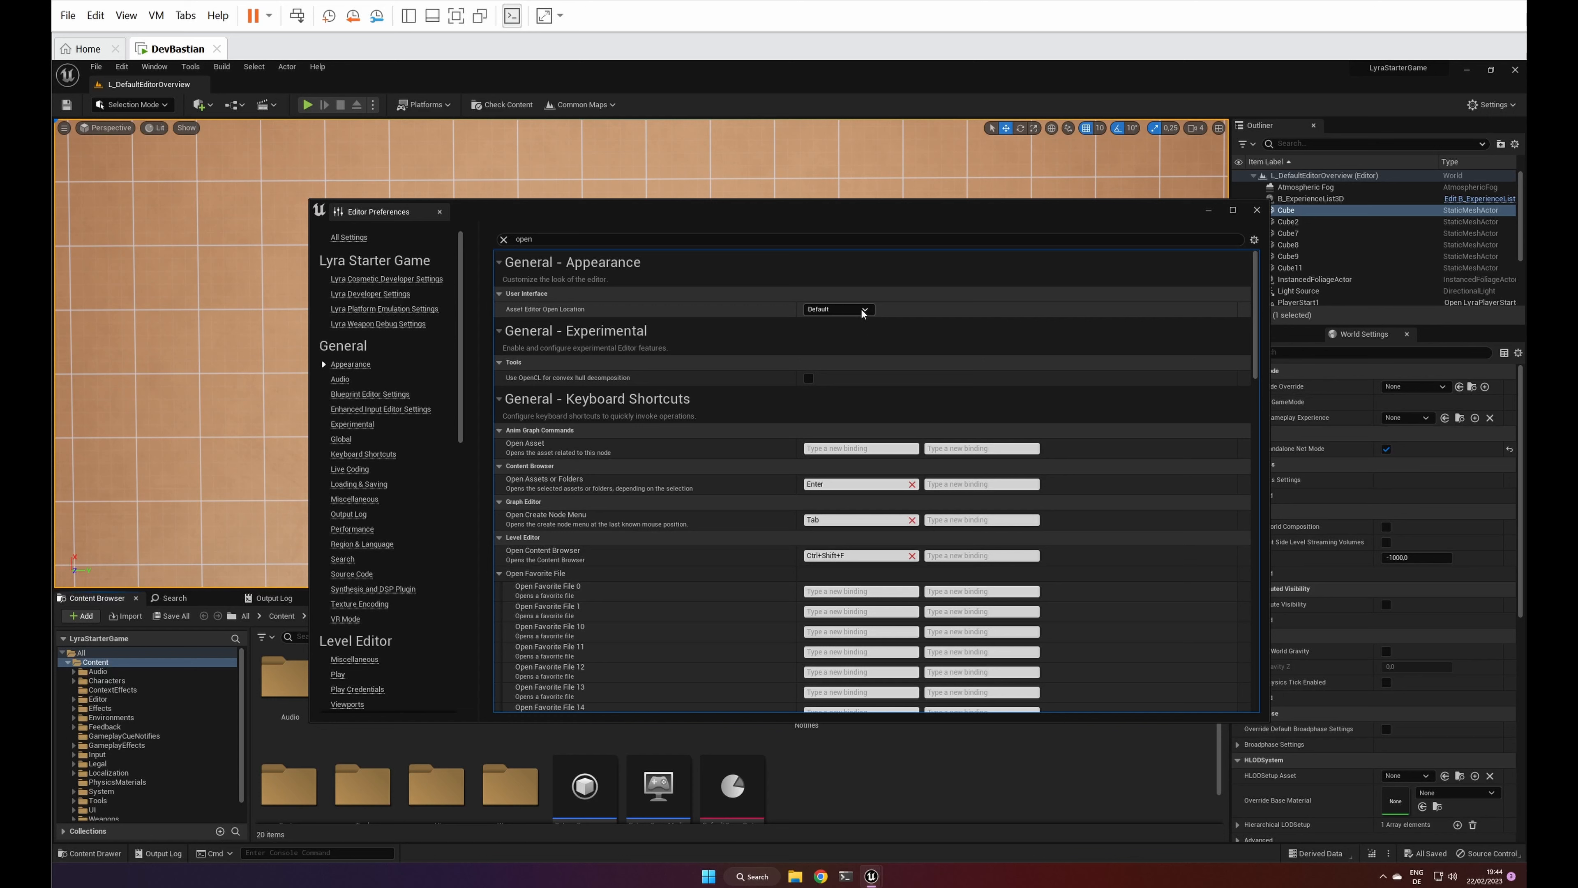
pyautogui.click(867, 309)
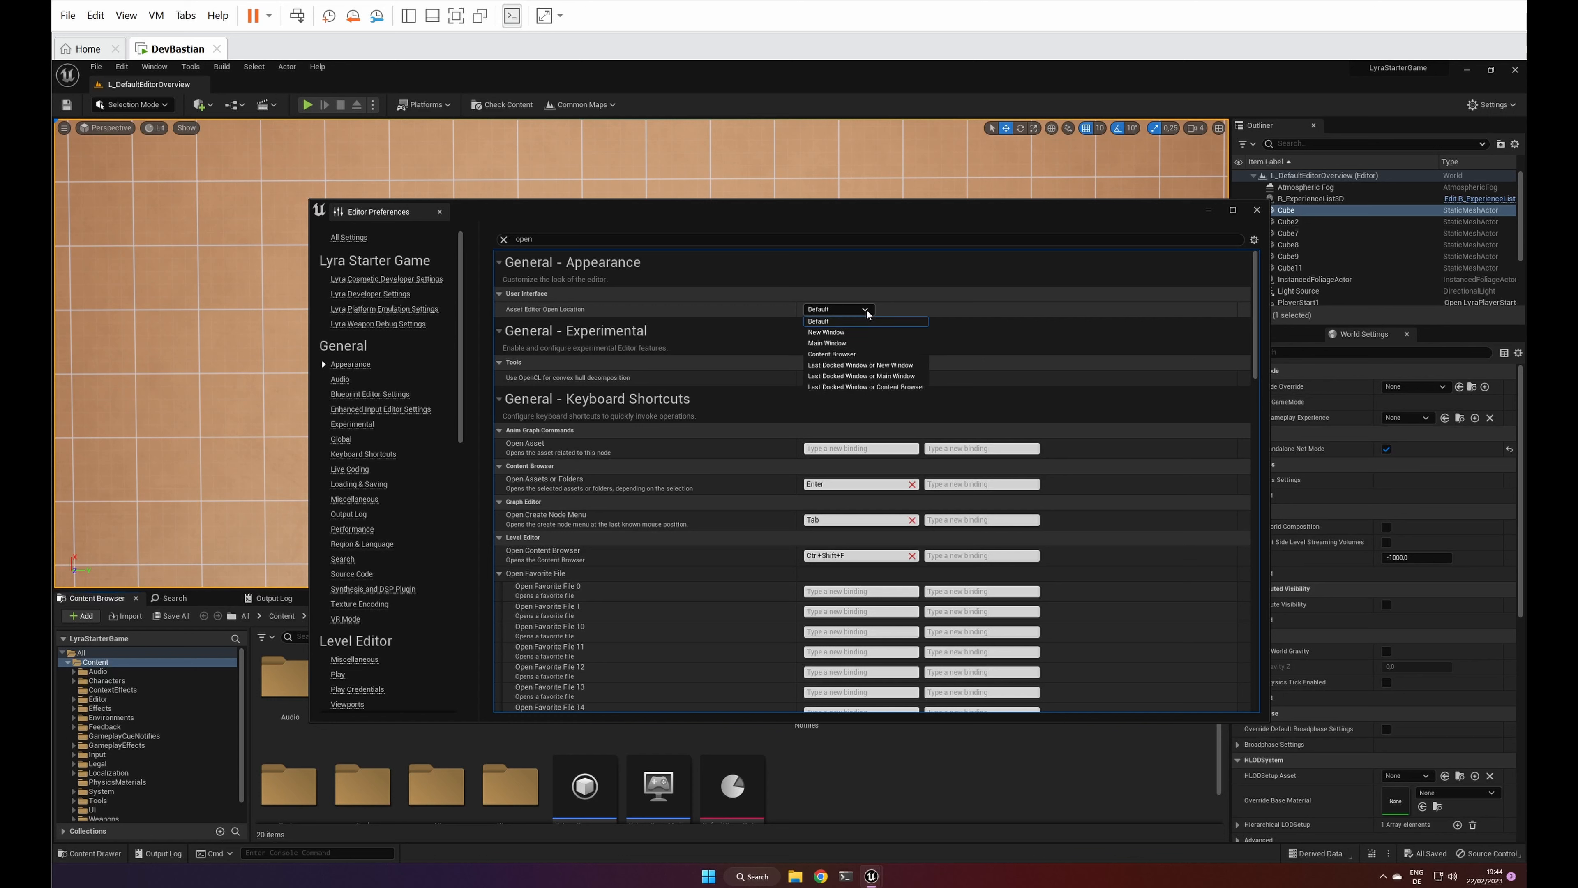
pyautogui.click(836, 342)
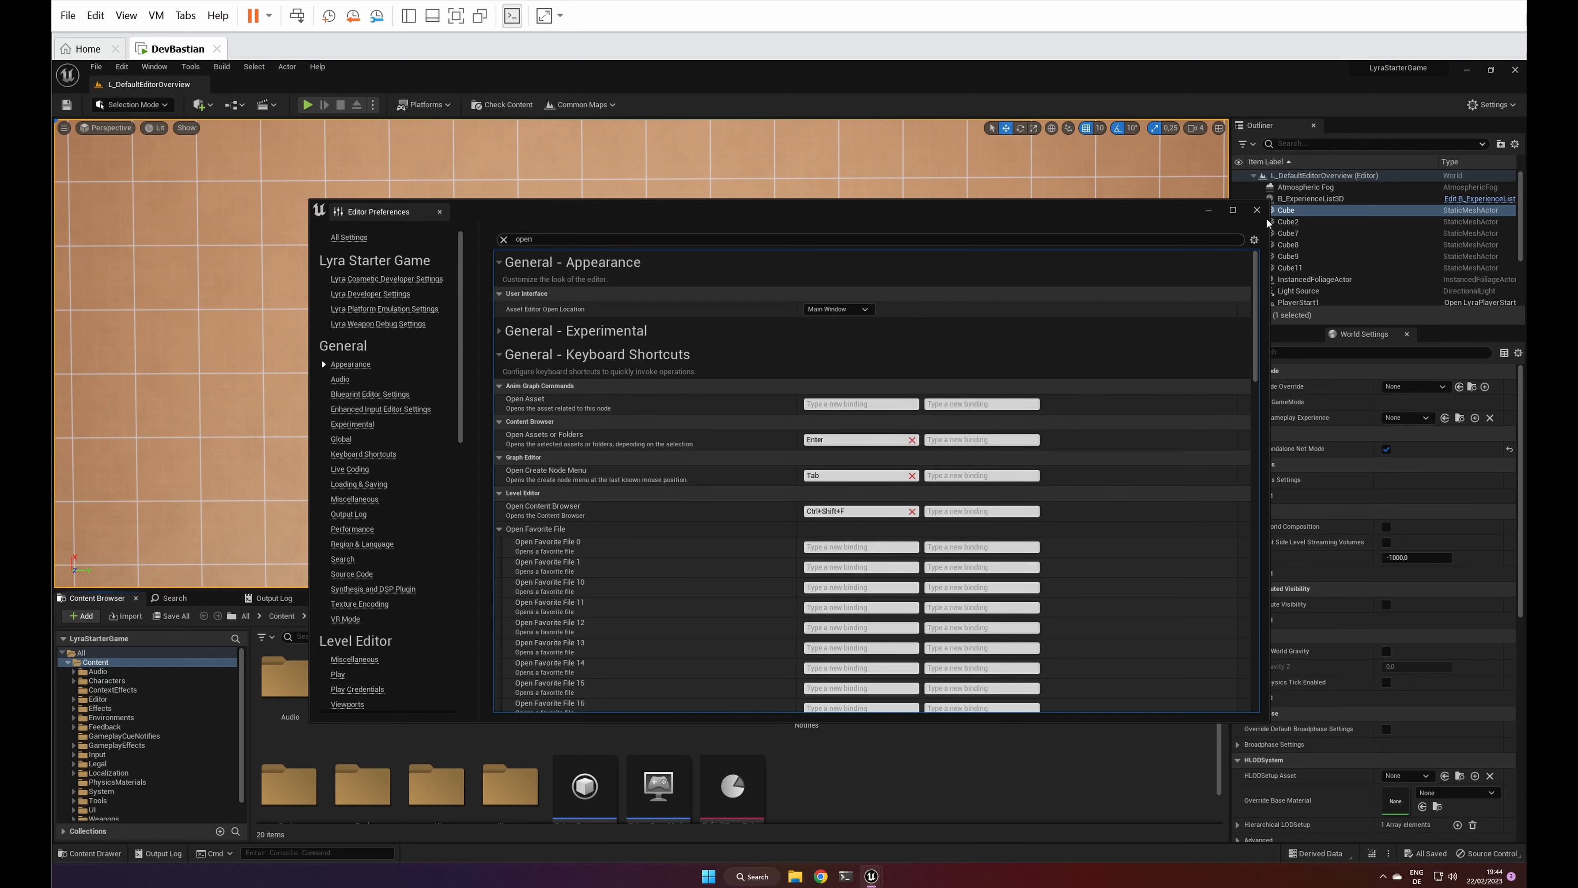
pyautogui.click(1256, 210)
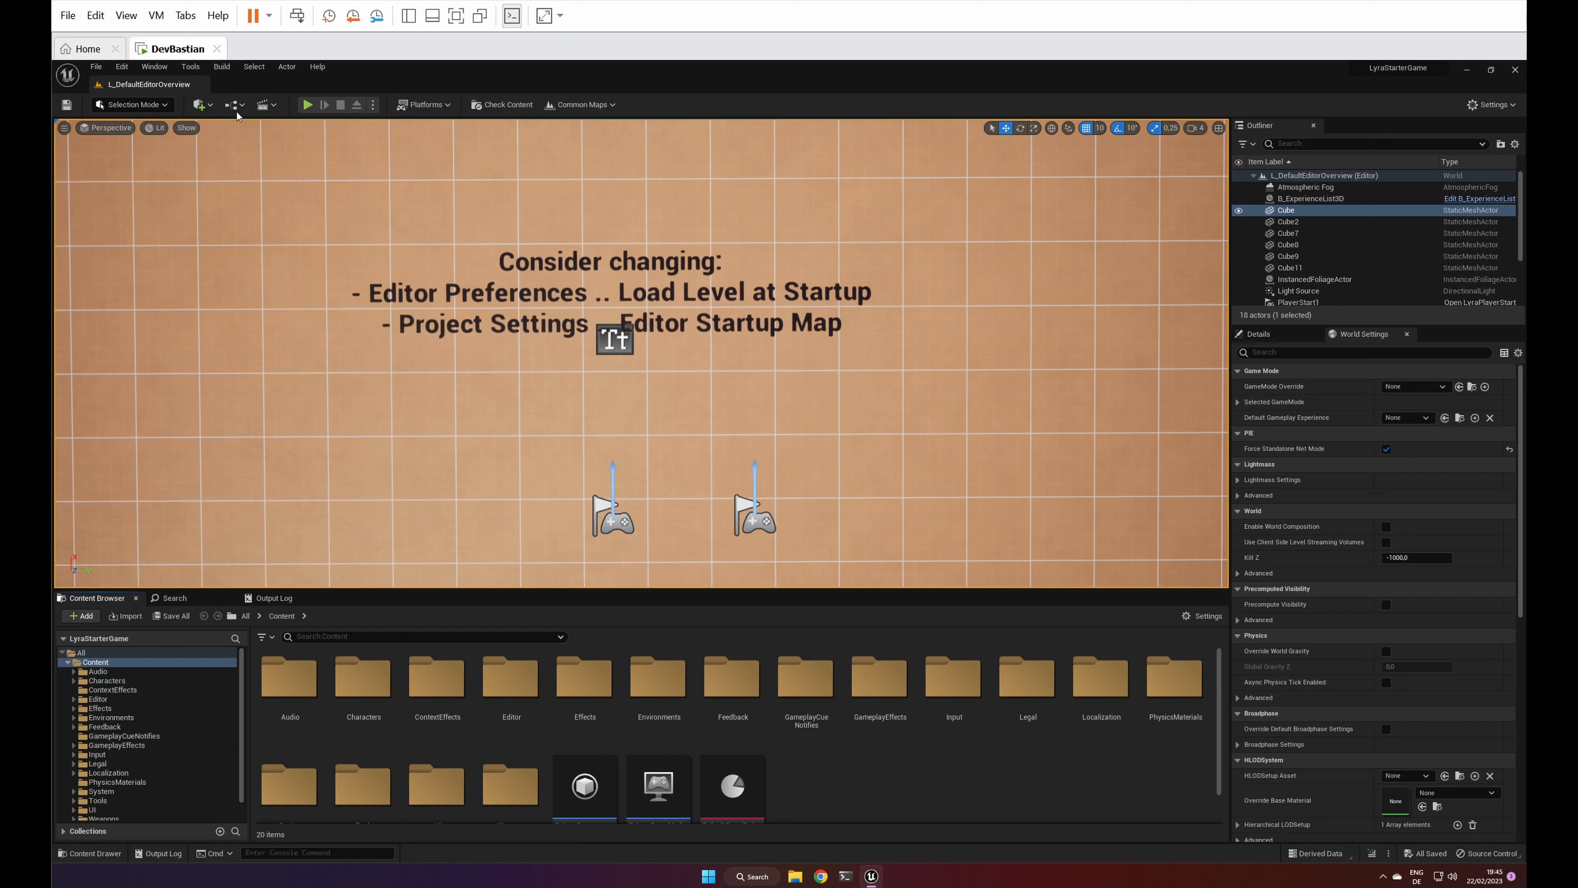
# Step: Generate the Visual Studio project for the LyraStarterGame C++ code
pyautogui.click(193, 70)
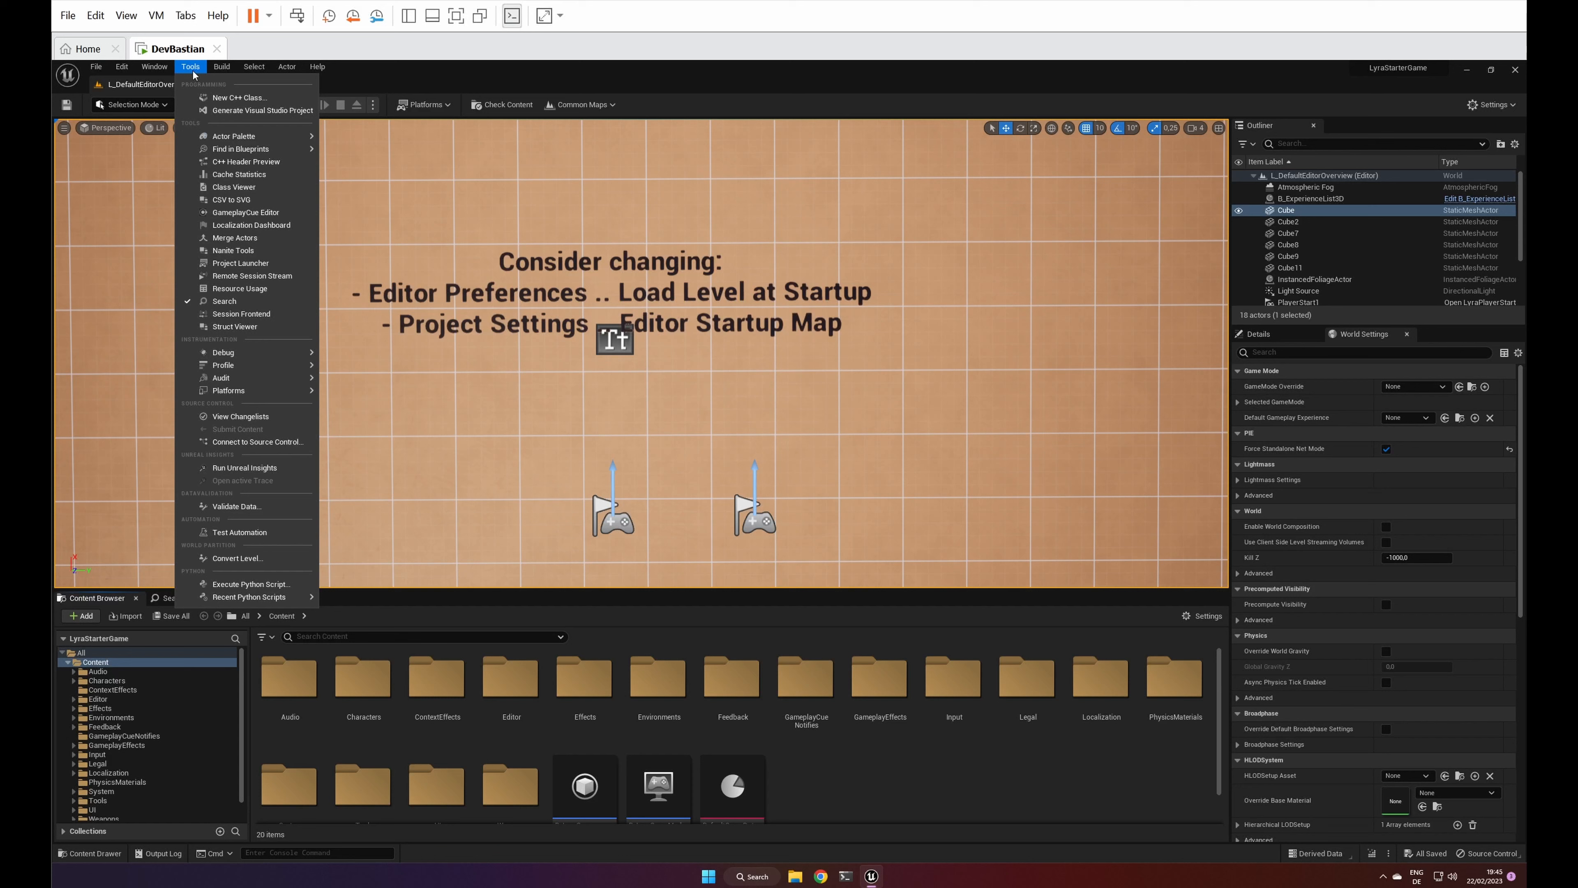
pyautogui.click(263, 112)
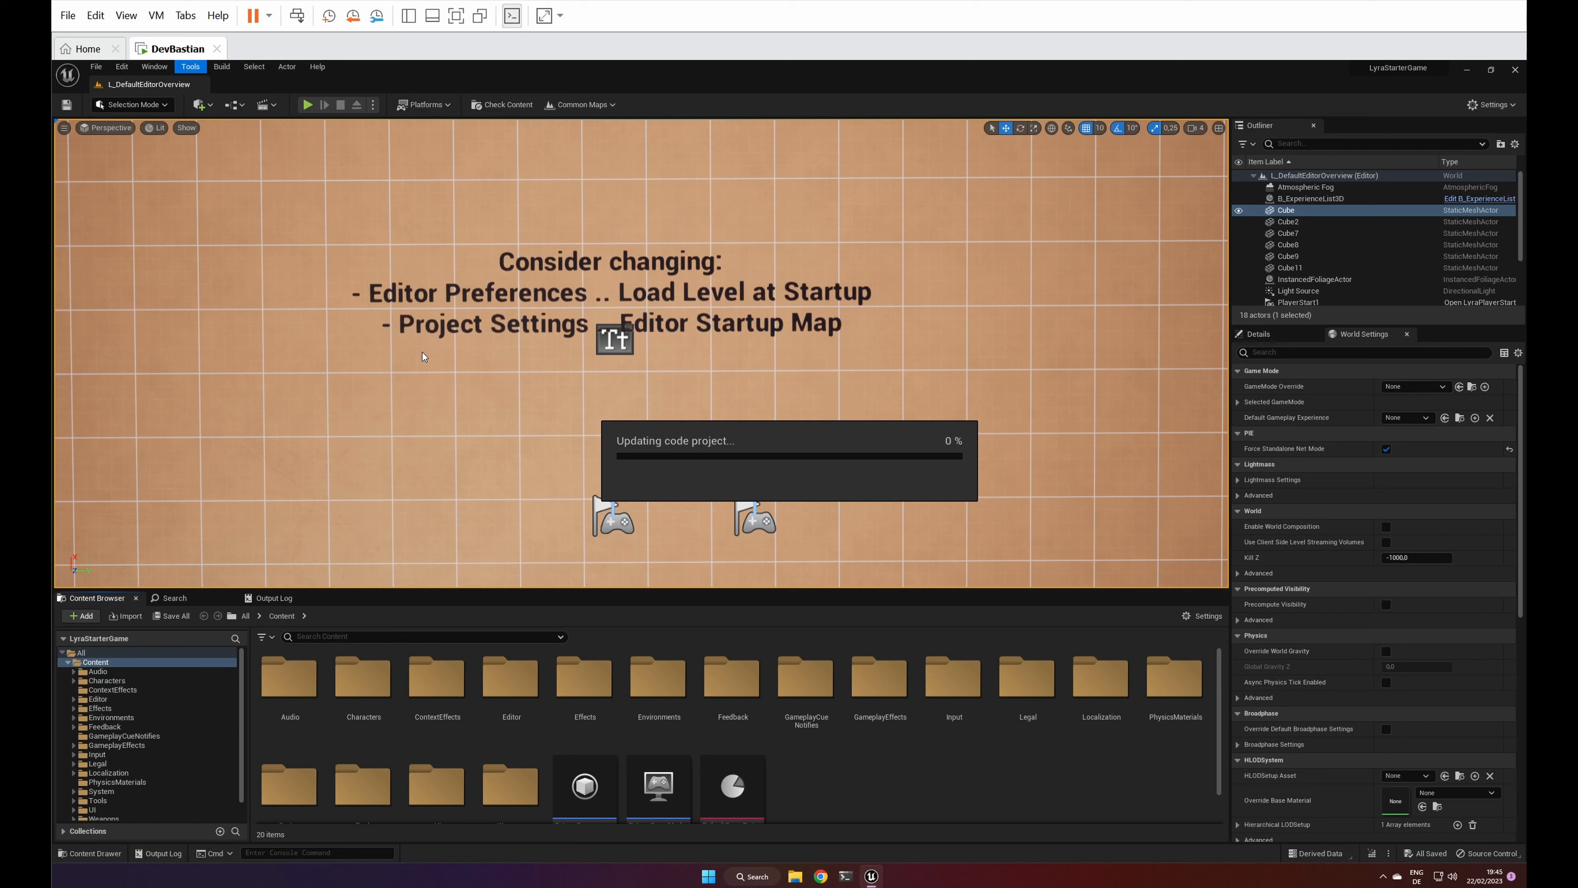